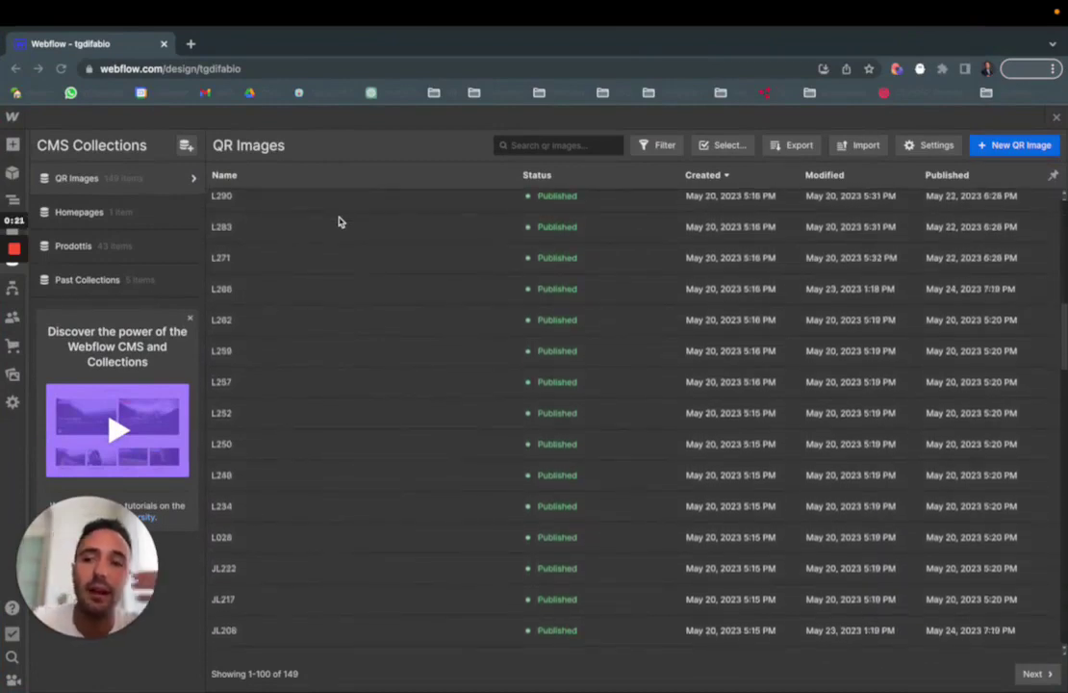
# Browse the QR Images collection list and open the item L406.
pyautogui.scroll(-3, 338, 222)
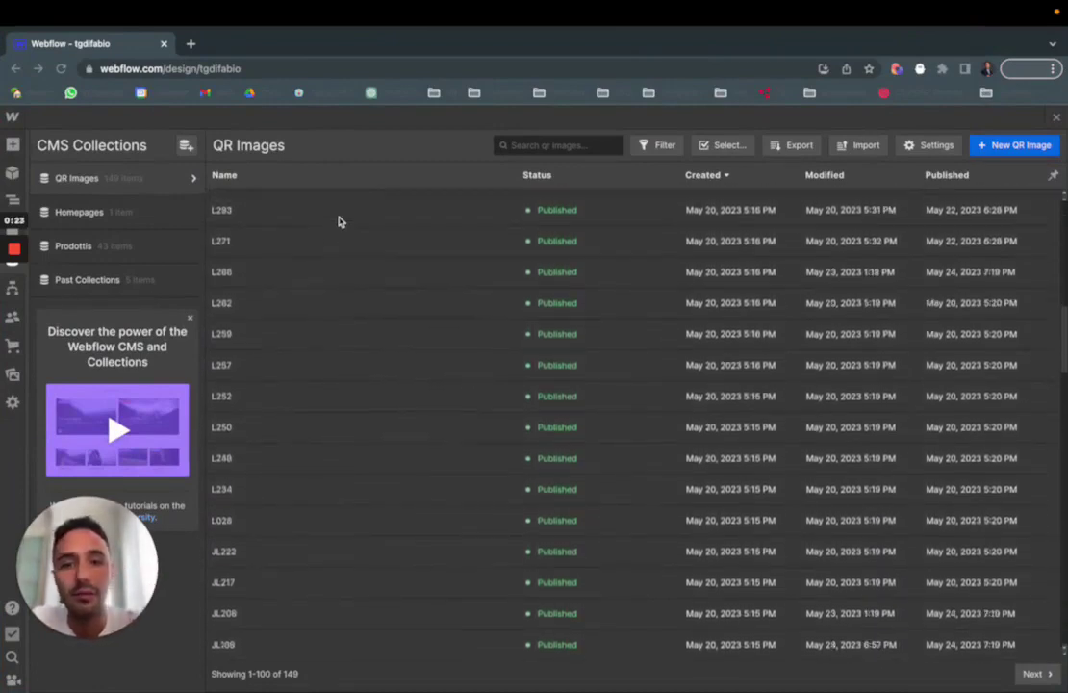
pyautogui.scroll(15, 337, 222)
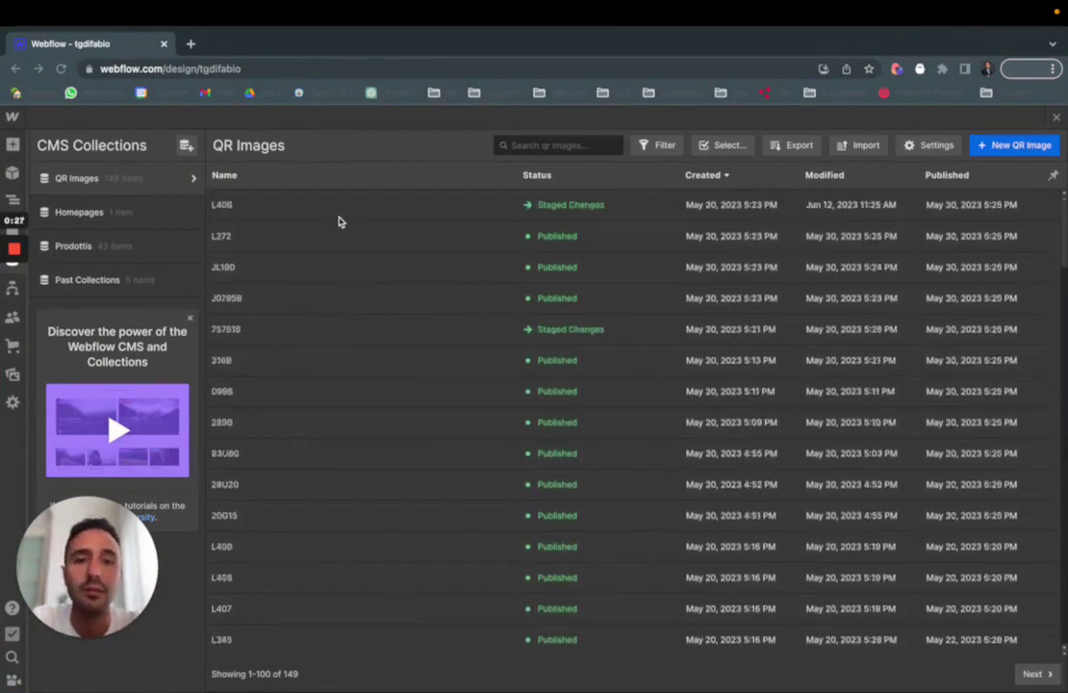
pyautogui.click(305, 215)
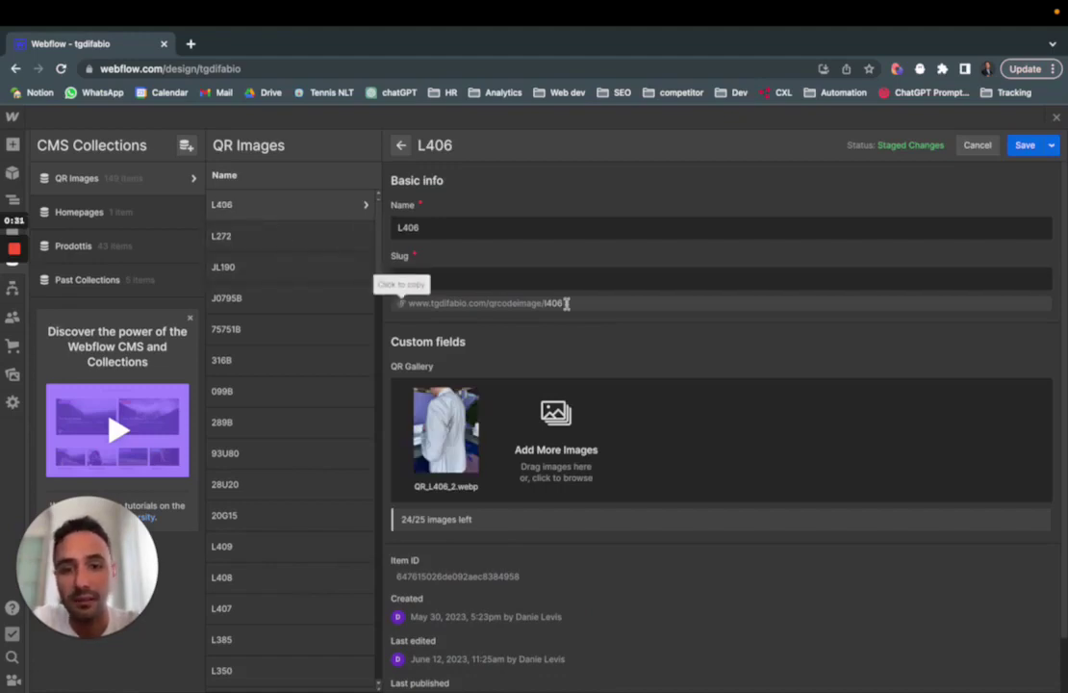
# View item L406's published page in a new browser tab via its copied URL, close it, and return to the QR Images list.
pyautogui.moveTo(565, 303); pyautogui.dragTo(470, 303)
pyautogui.hotkey('ctrl', 'c')
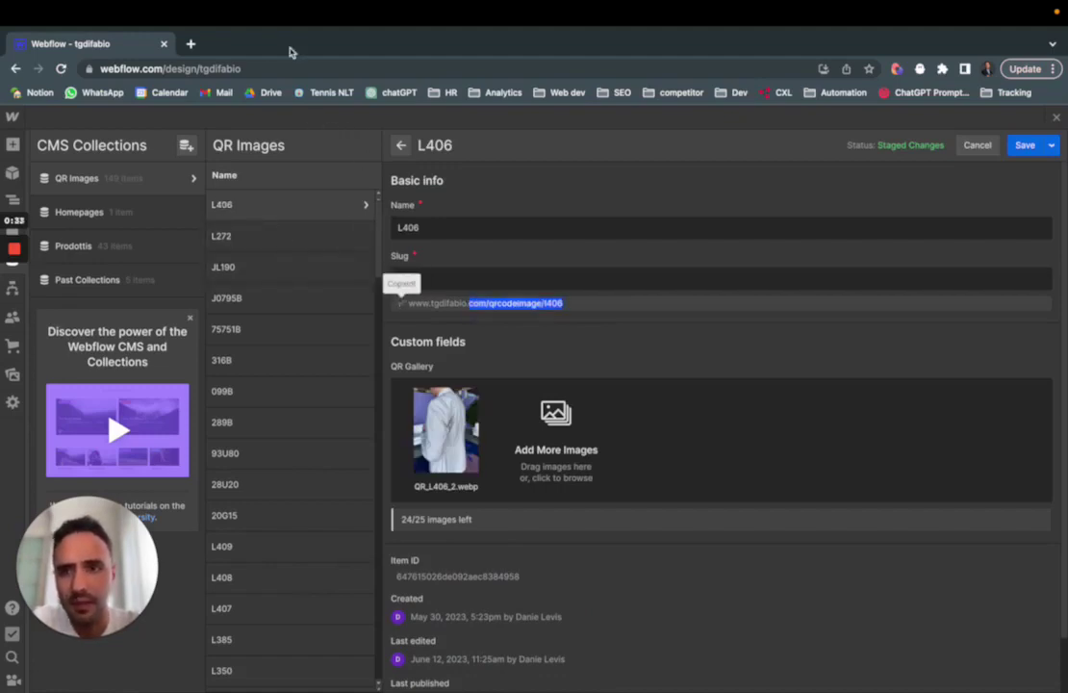
pyautogui.click(190, 43)
pyautogui.hotkey('ctrl', 'v')
pyautogui.press('Return')
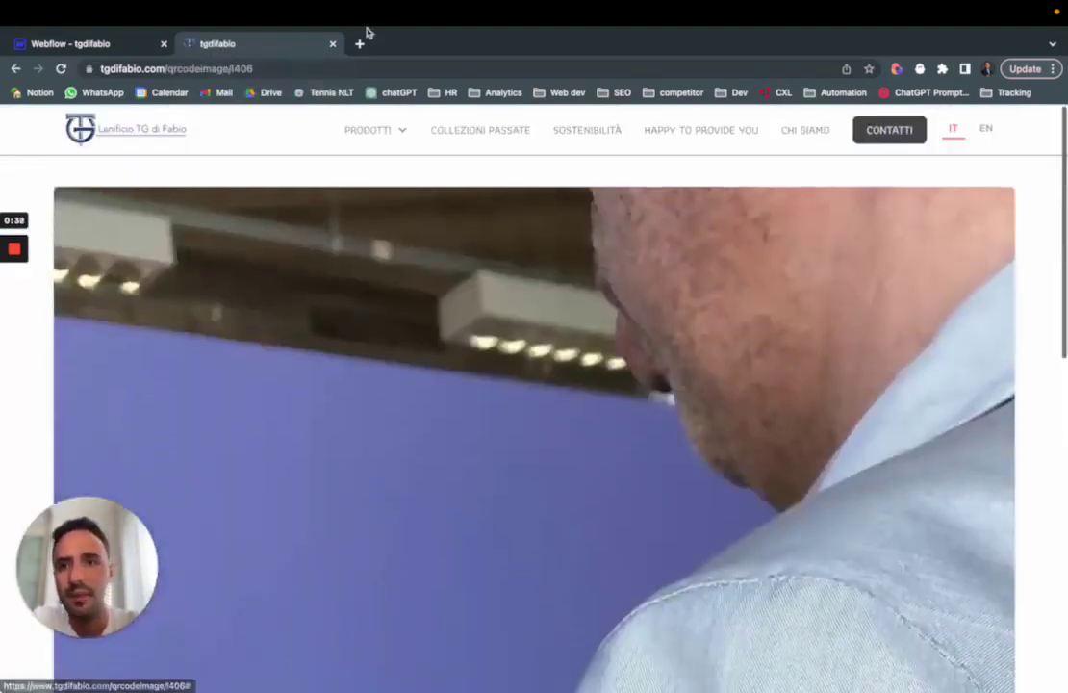
pyautogui.click(334, 44)
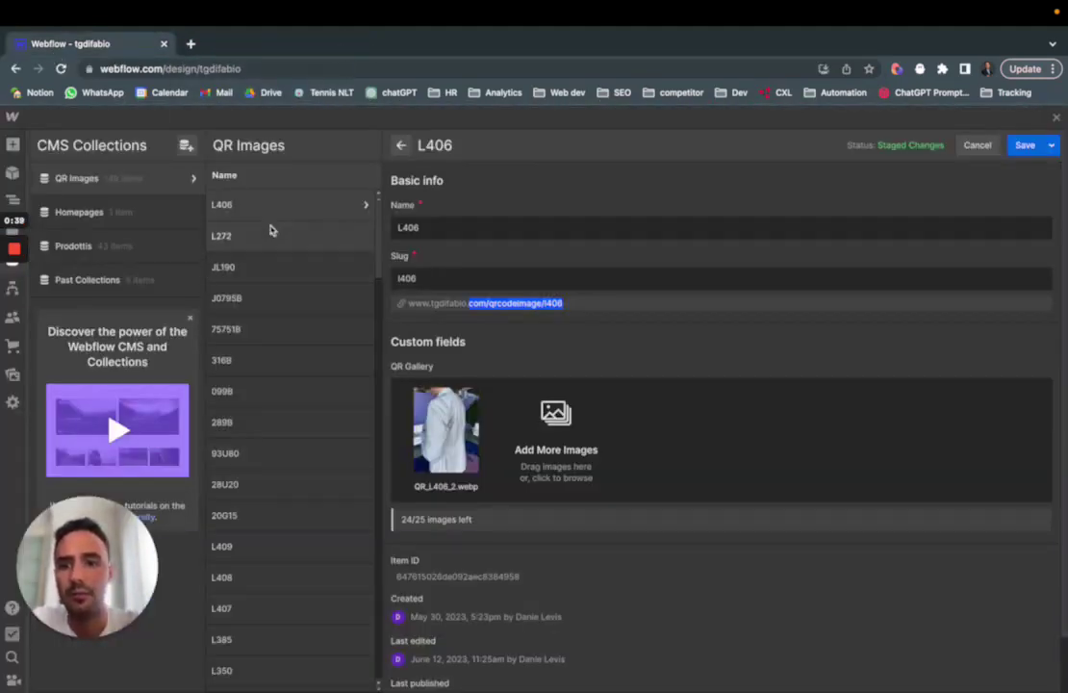
pyautogui.click(403, 149)
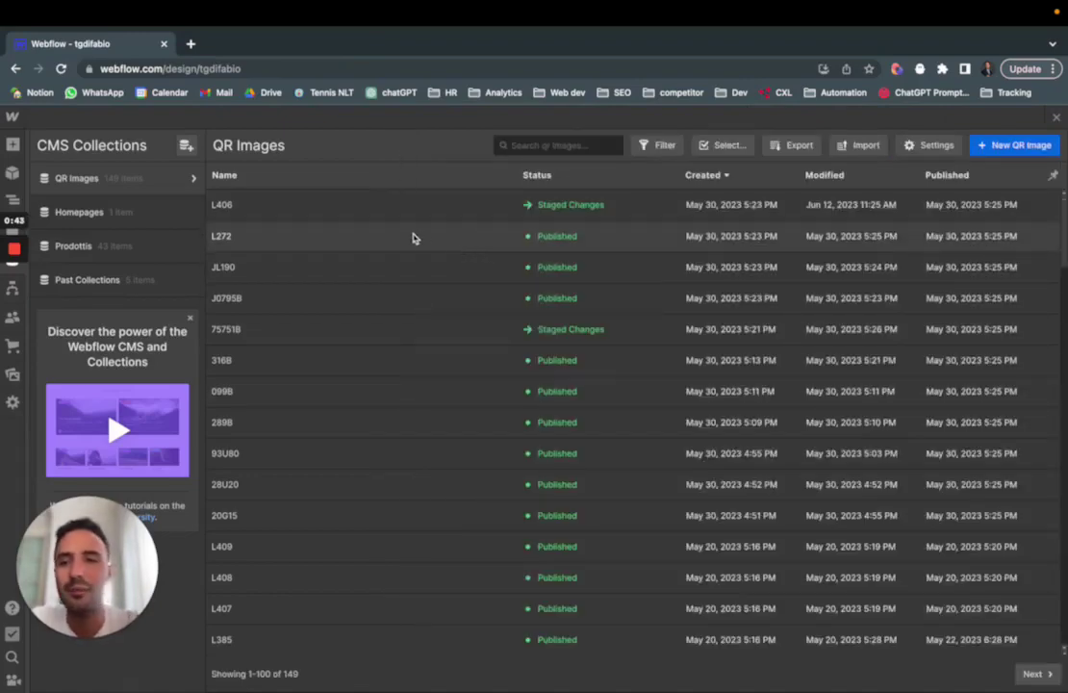
# Look at the Cloud storage to Webflow scenario in Make and switch to the macOS desktop.
pyautogui.hotkey('ctrl', 'Up')
pyautogui.click(597, 68)
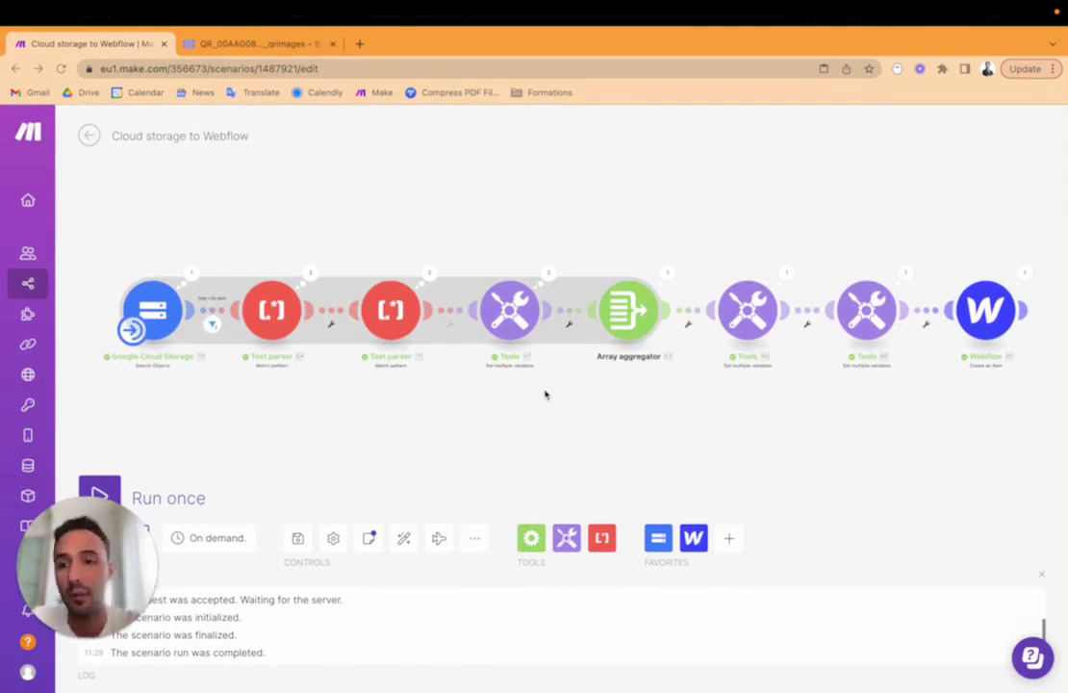
pyautogui.hotkey('ctrl', 'Up')
pyautogui.click(480, 71)
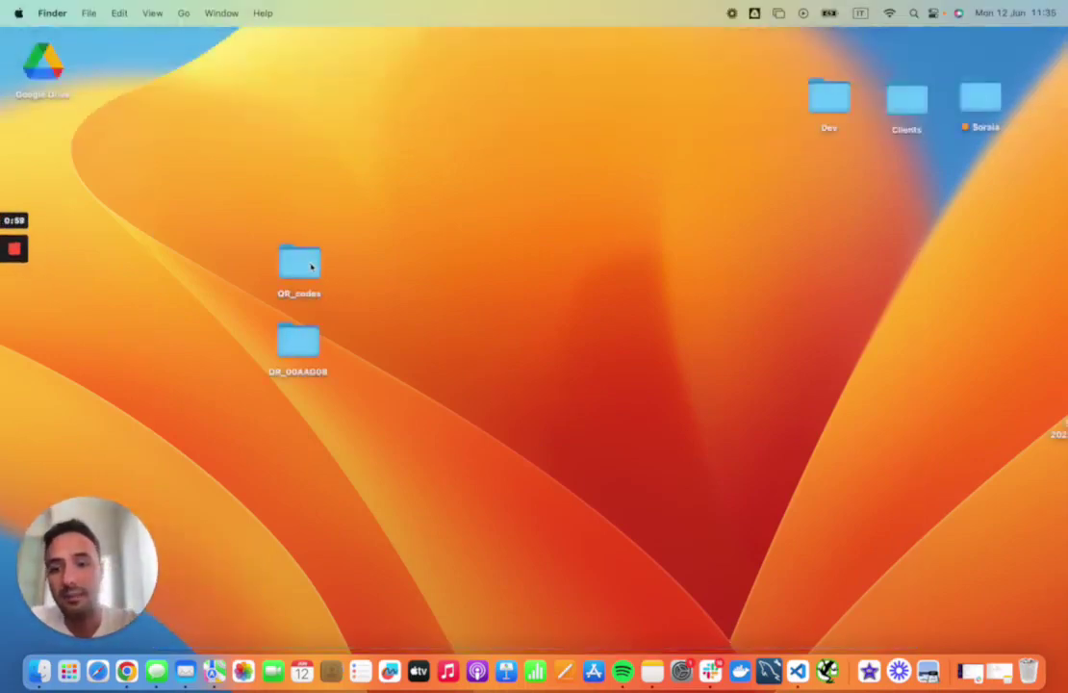
# Open the QR_codes folder on the desktop and look through its subfolders, HTML files and images.
pyautogui.click(280, 270)
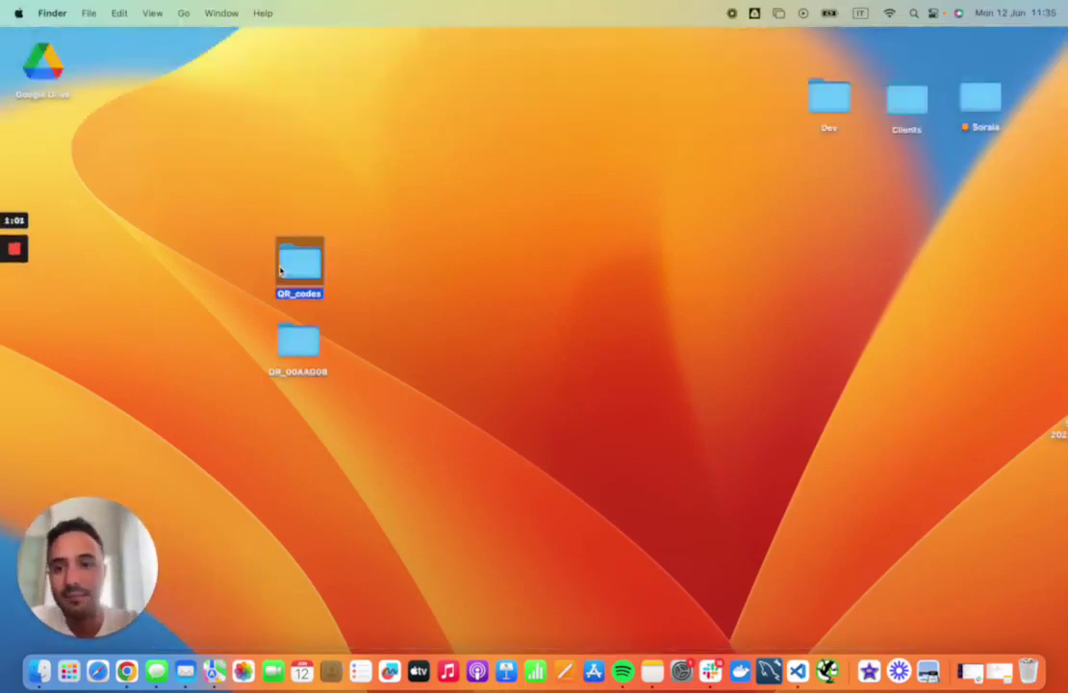
pyautogui.doubleClick(280, 270)
pyautogui.scroll(-3, 436, 327)
pyautogui.scroll(5, 436, 327)
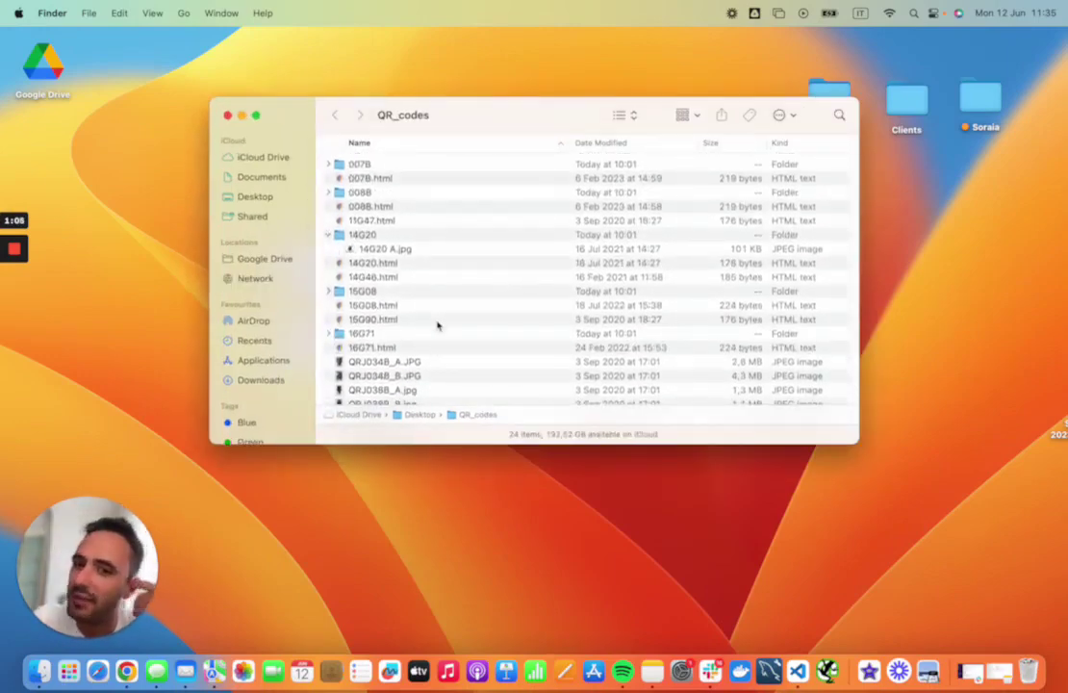
pyautogui.scroll(-3, 437, 325)
pyautogui.scroll(3, 437, 326)
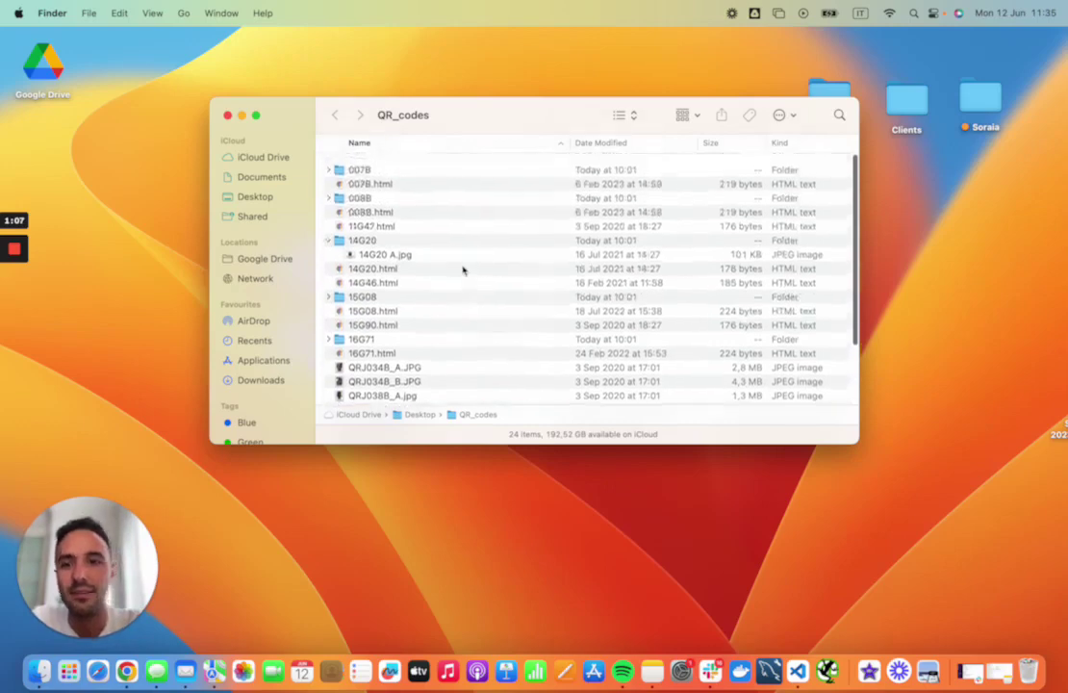
# Check the names and sizes of the subfolders and JPG images in QR_codes, including QRJ155B_B.JPG, and close the folder window.
pyautogui.click(361, 165)
pyautogui.scroll(-4, 385, 252)
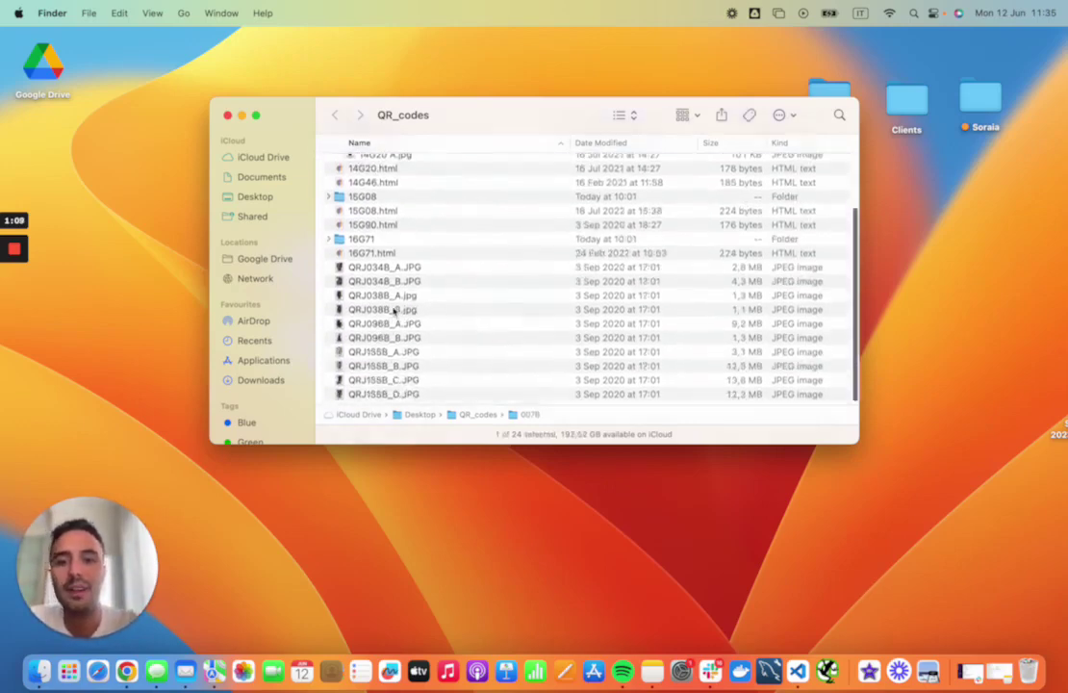
pyautogui.moveTo(379, 262)
pyautogui.mouseDown()
pyautogui.moveTo(371, 279)
pyautogui.moveTo(366, 198)
pyautogui.moveTo(375, 275)
pyautogui.mouseUp()
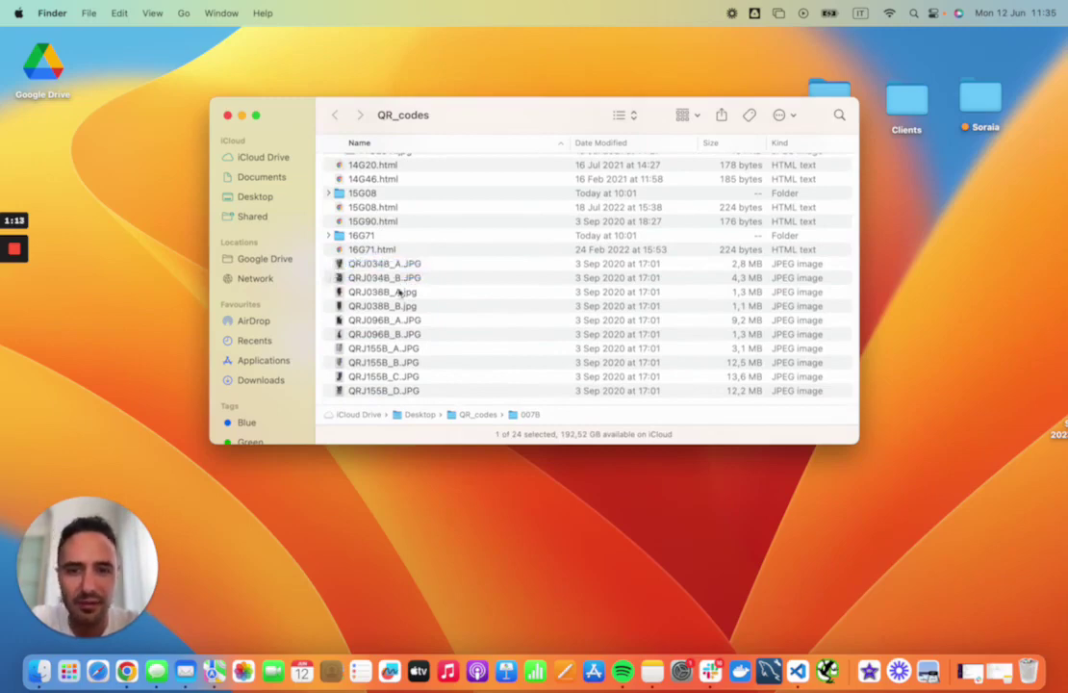
pyautogui.click(351, 237)
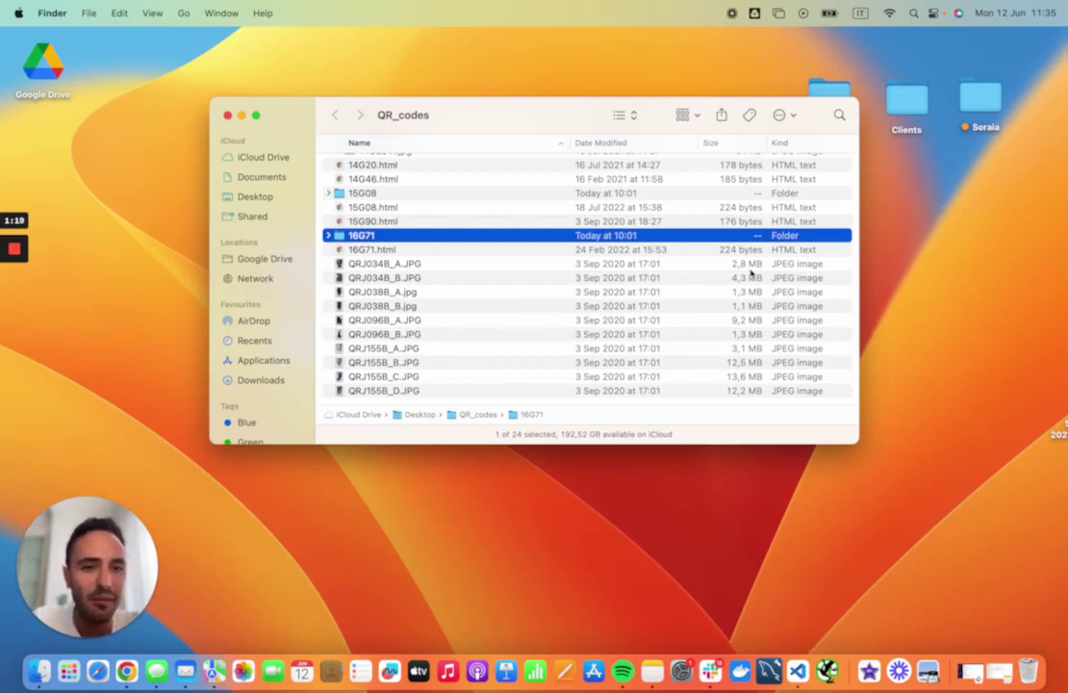
pyautogui.click(747, 366)
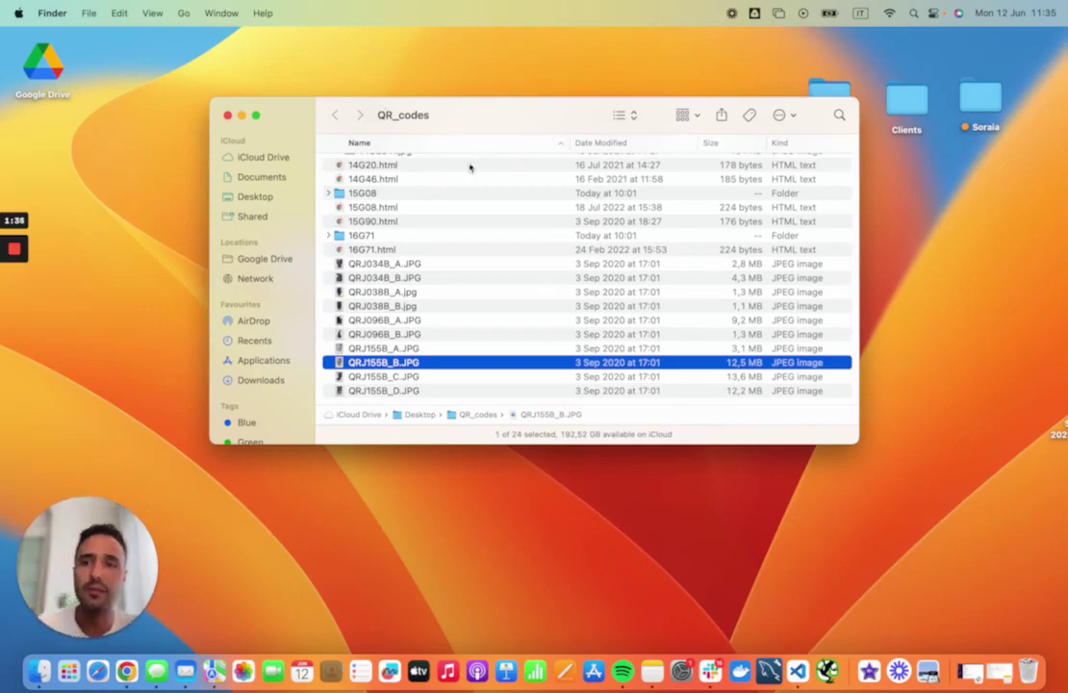
pyautogui.click(241, 116)
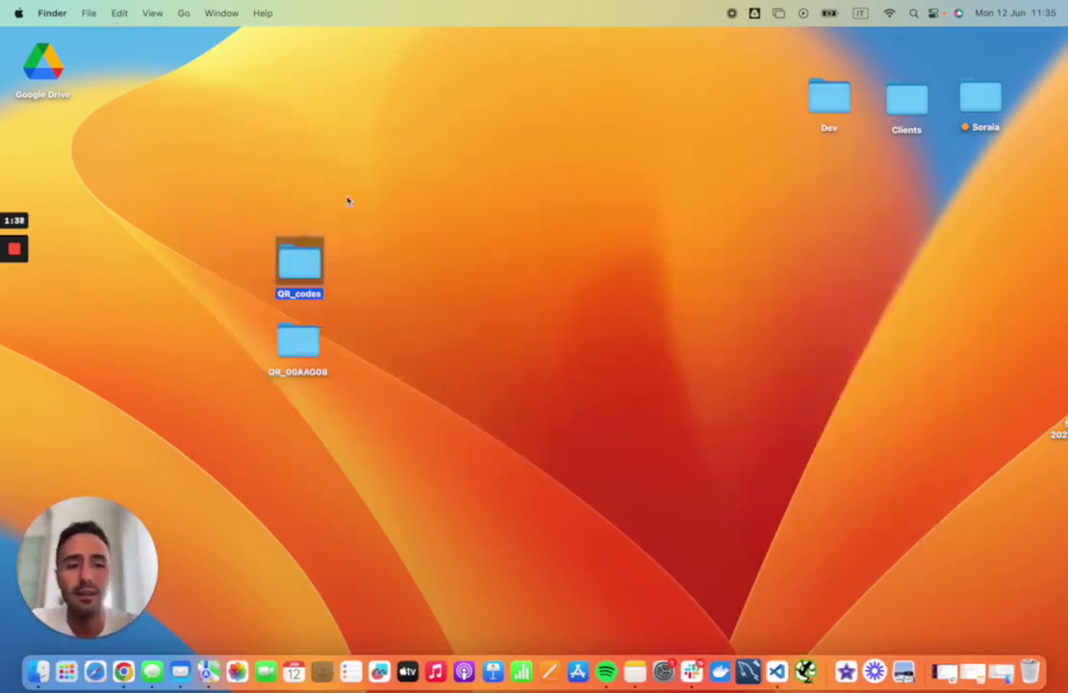
pyautogui.click(1001, 671)
pyautogui.click(228, 117)
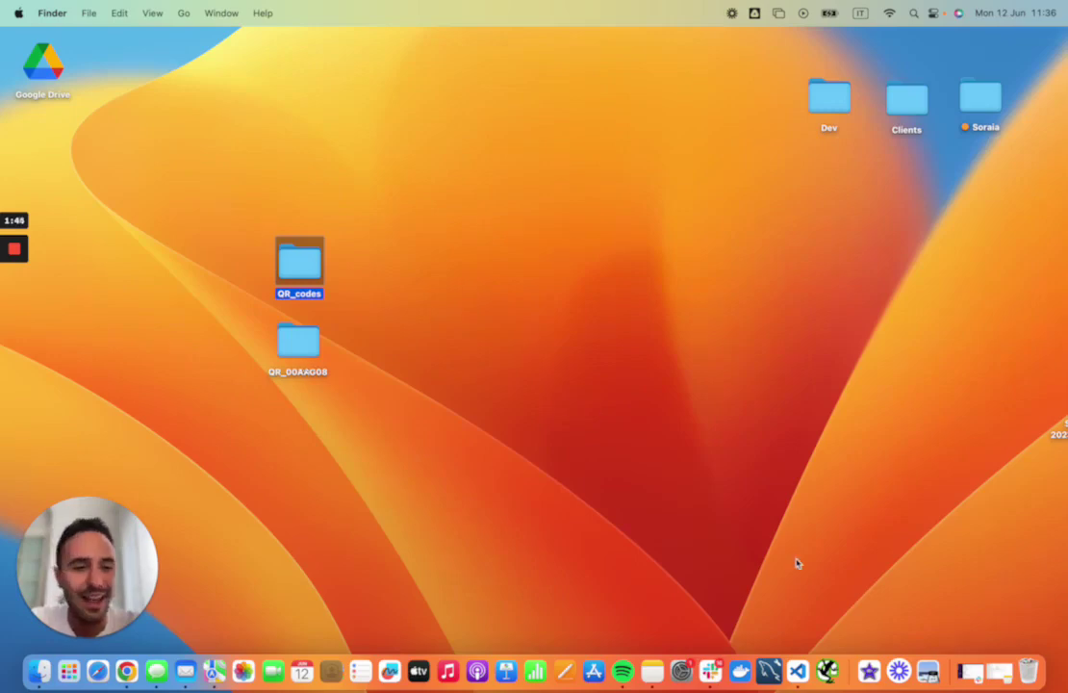
# Switch to Visual Studio Code, open image_resize.py and run the script.
pyautogui.hotkey('ctrl', 'Up')
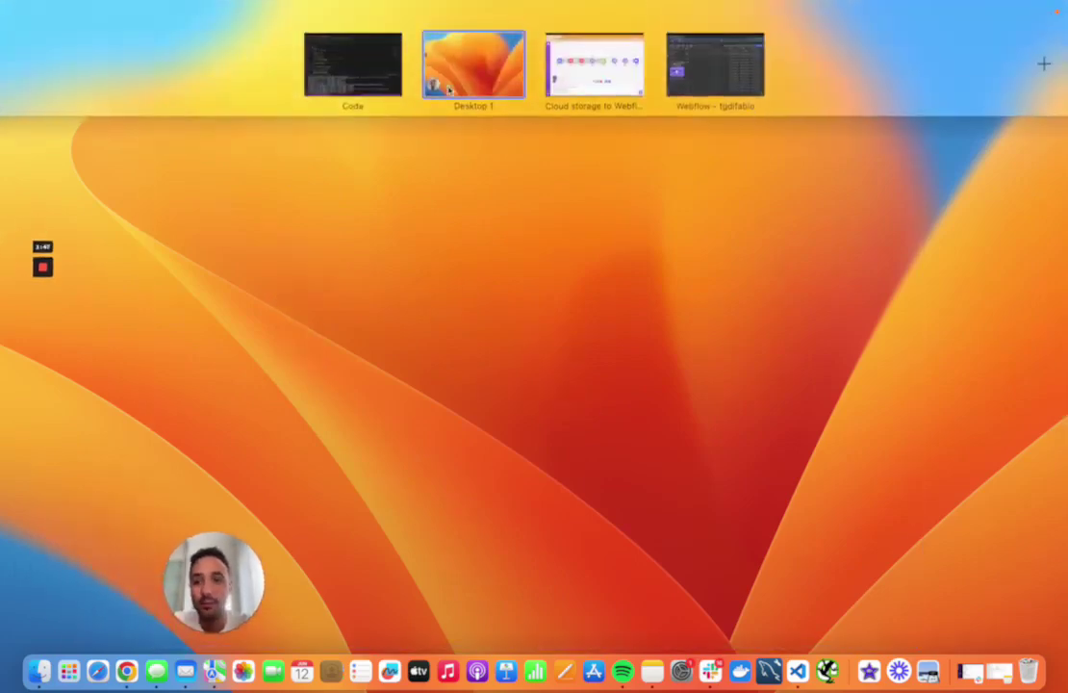
pyautogui.click(370, 79)
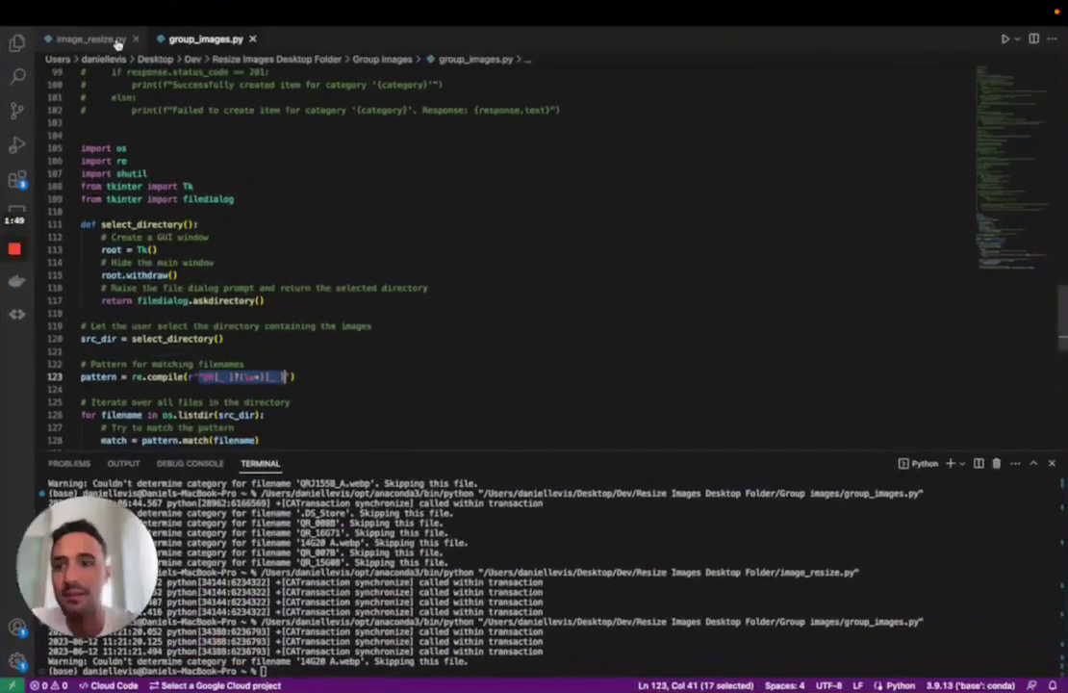
pyautogui.click(93, 40)
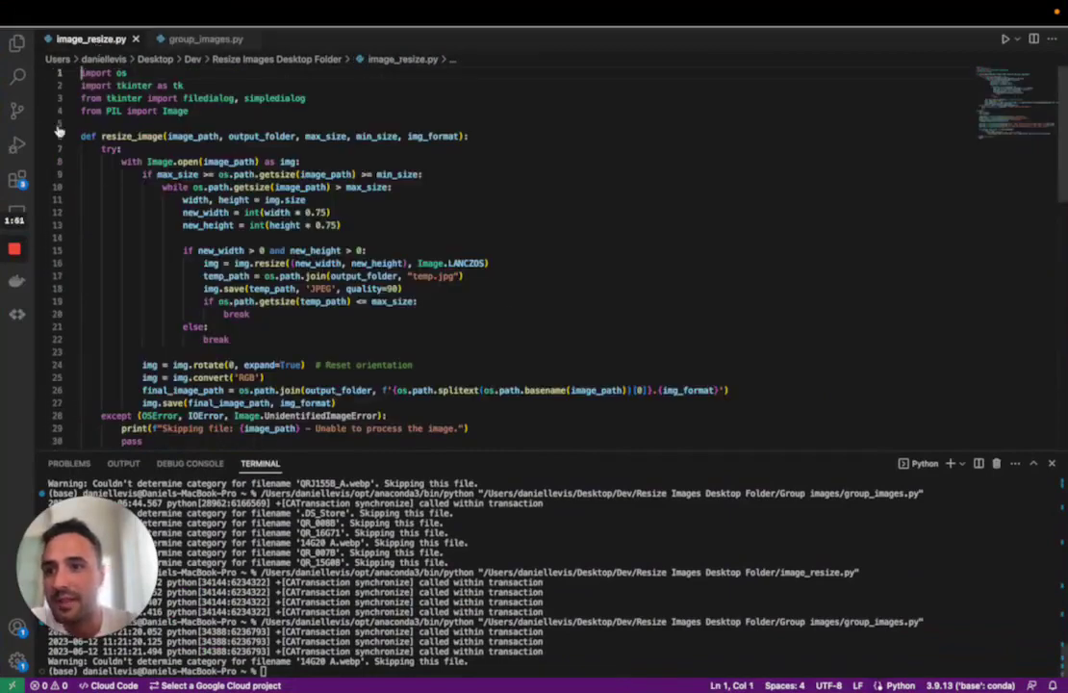
pyautogui.click(1006, 39)
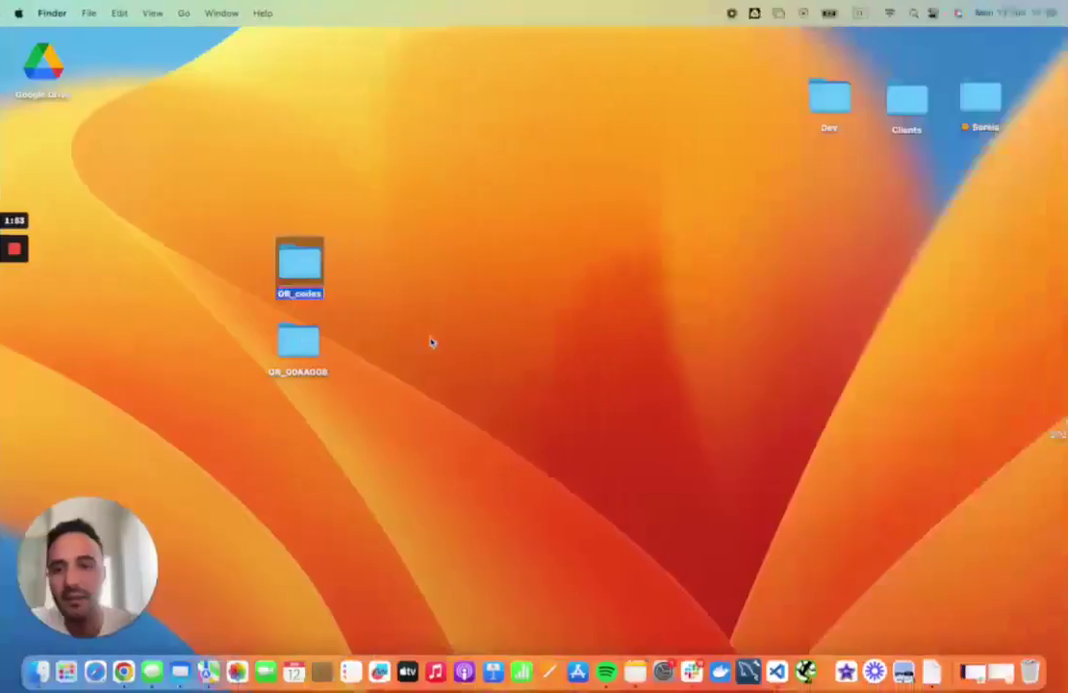
# Choose the QR_codes folder on the Desktop as the image source and the Desktop as the output location.
pyautogui.click(291, 177)
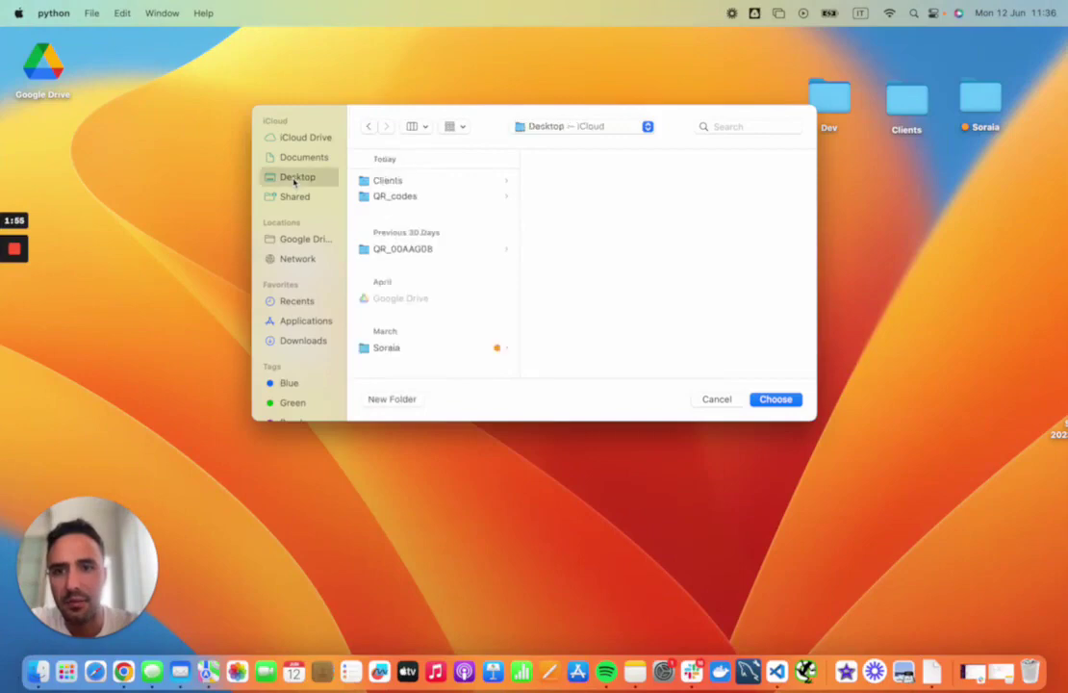
pyautogui.click(423, 198)
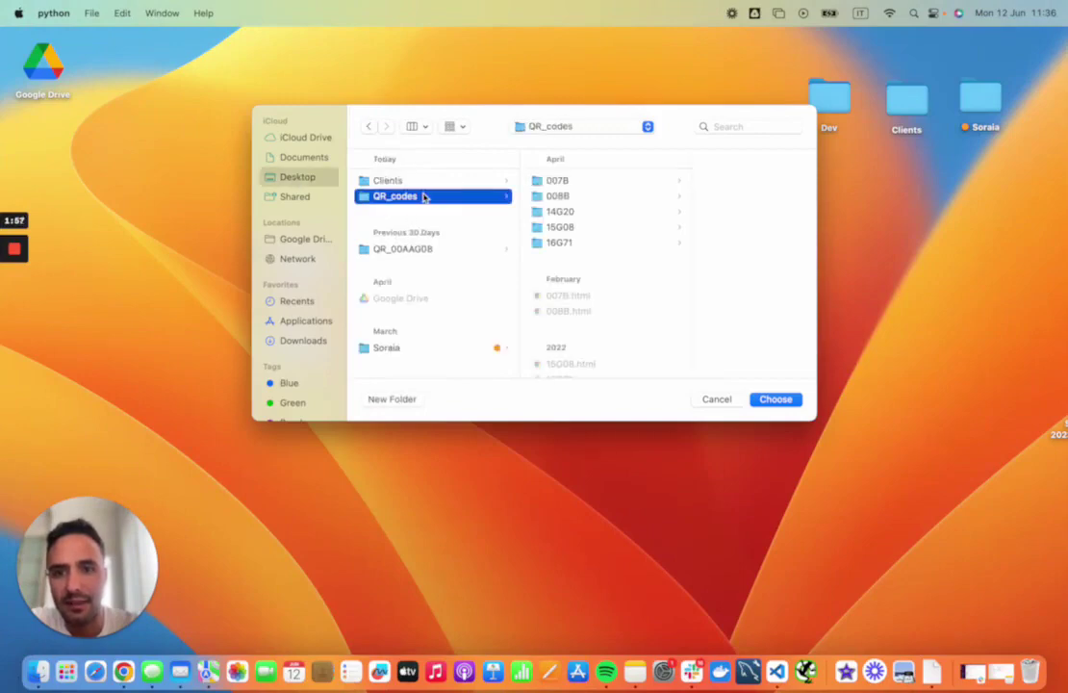
pyautogui.scroll(-5, 594, 328)
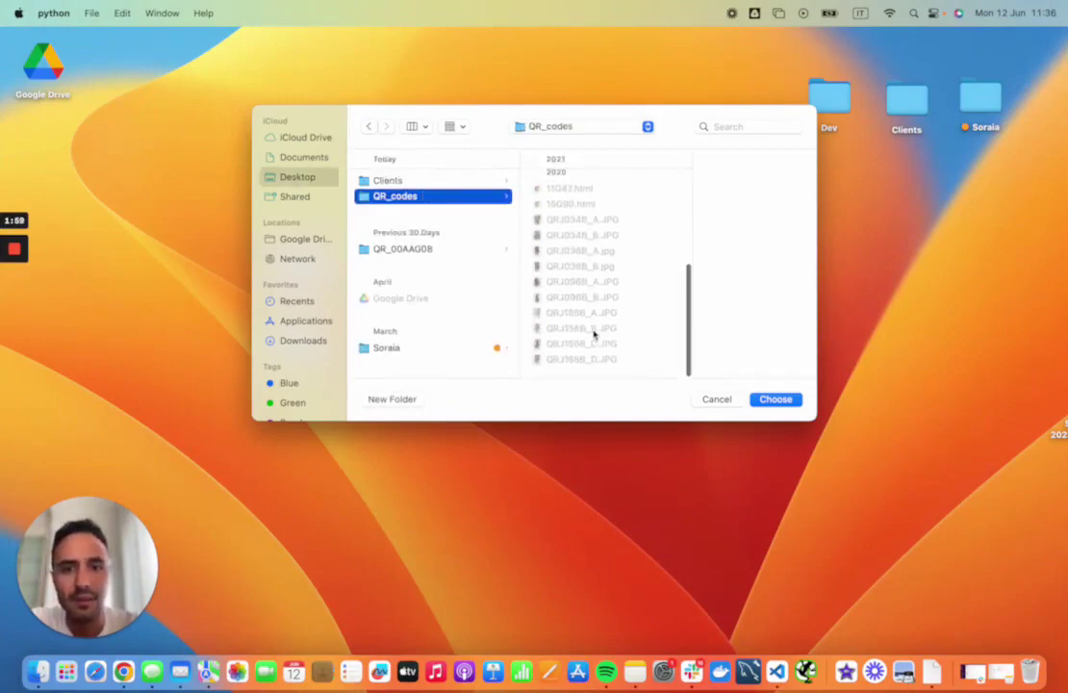
pyautogui.click(778, 399)
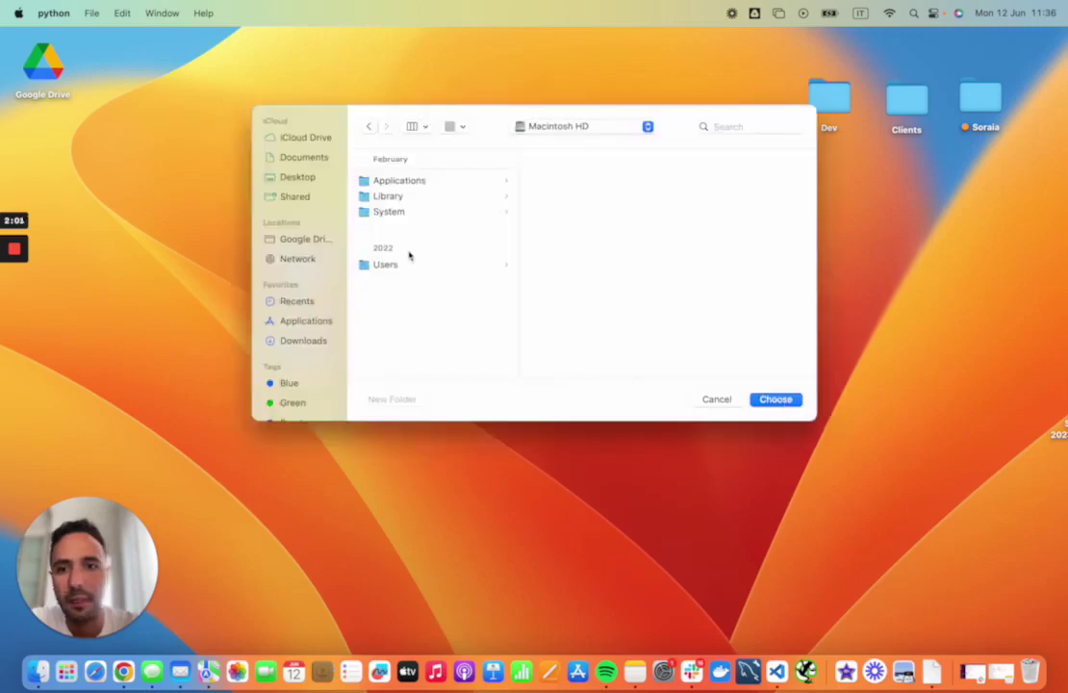
pyautogui.click(308, 179)
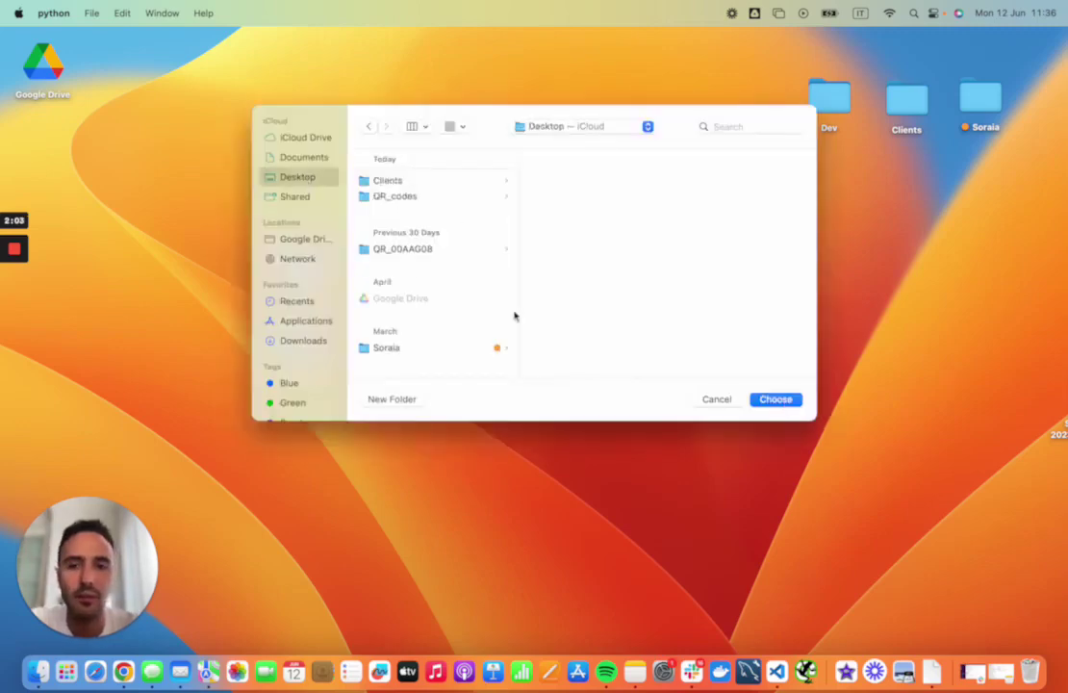
pyautogui.click(776, 399)
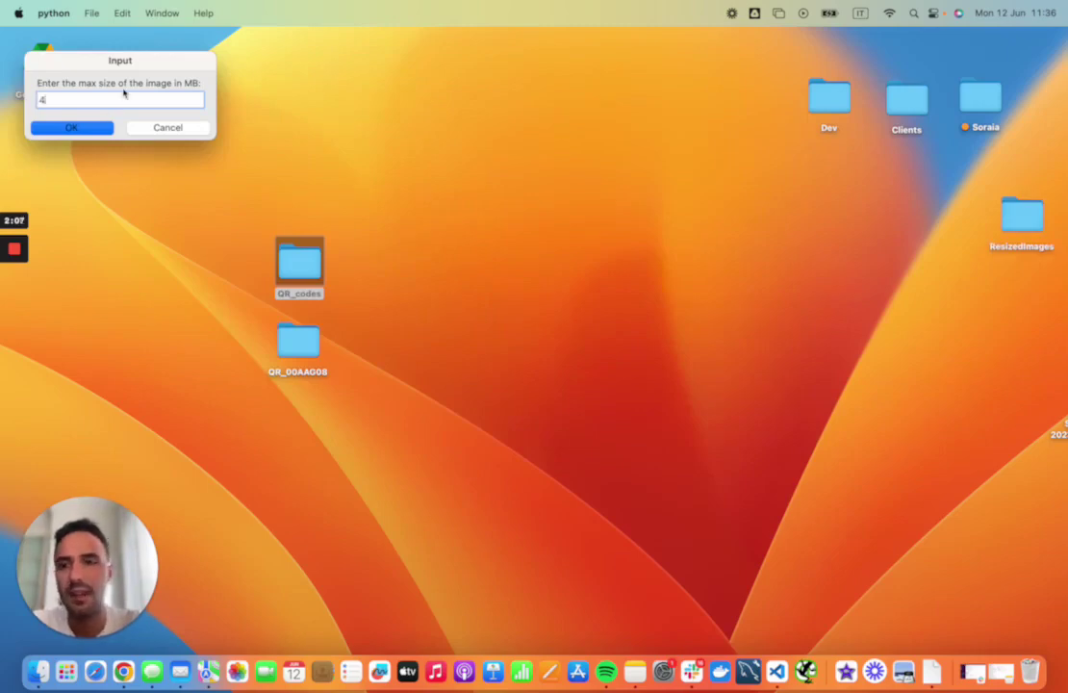
# Set the script's maximum image size to 4 MB, minimum size to 3 MB and image format to webp, and start the conversion.
pyautogui.press('Return')
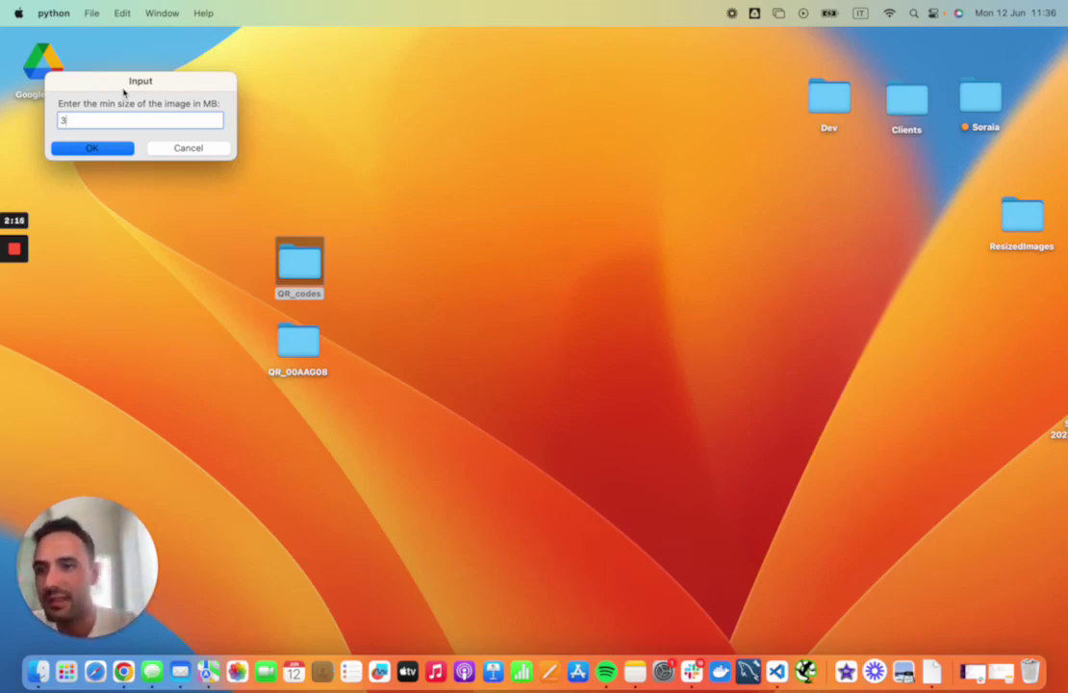
pyautogui.press('Return')
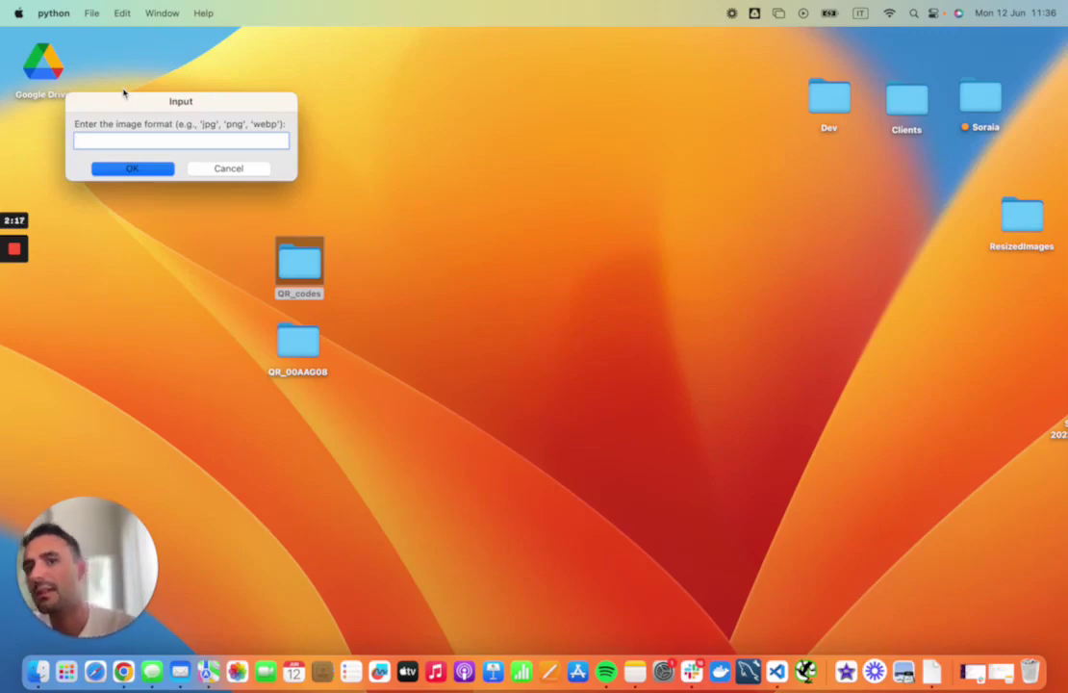
pyautogui.write('we')
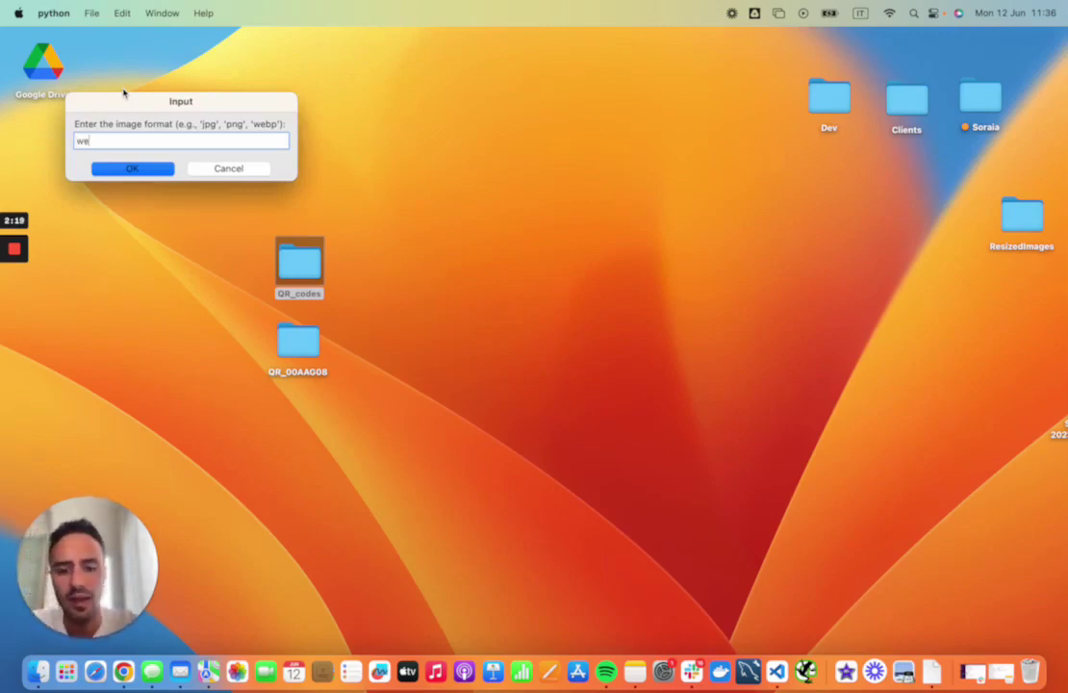
pyautogui.write('bp')
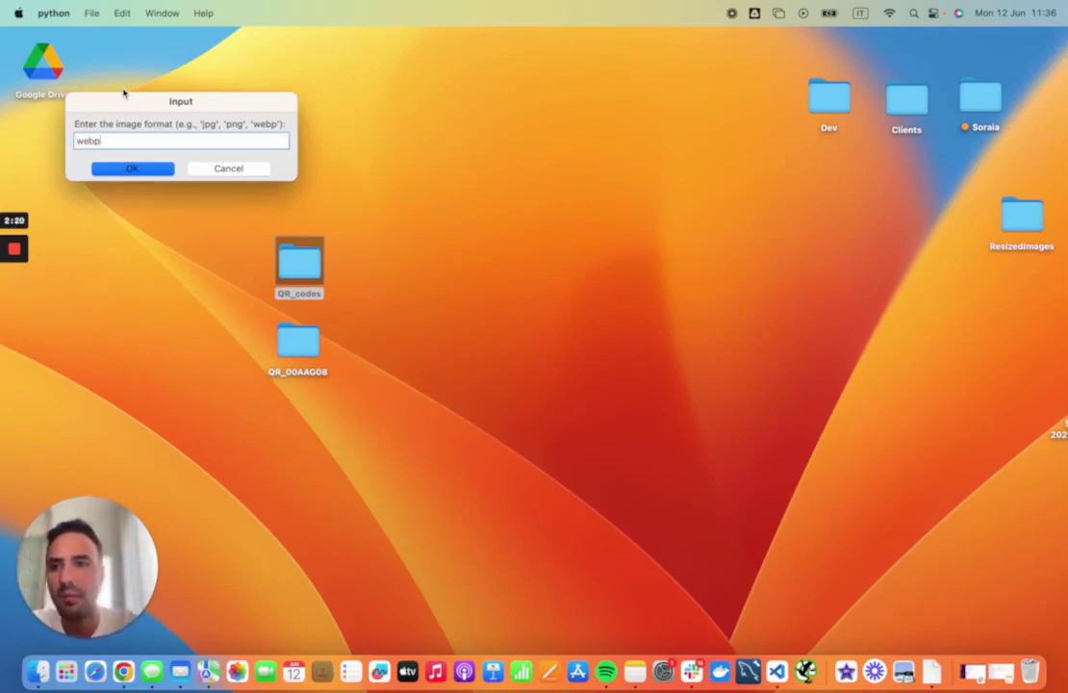
pyautogui.click(130, 168)
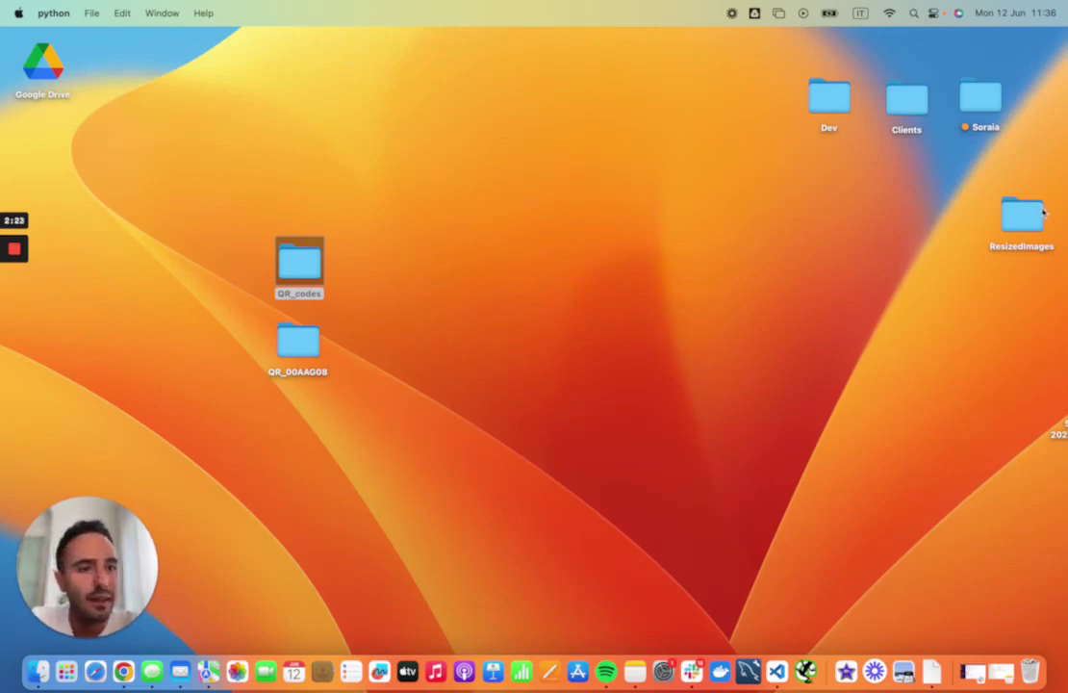
# Move the ResizedImages folder beside QR_codes on the desktop and open it to inspect the converted images.
pyautogui.moveTo(1039, 216); pyautogui.dragTo(420, 266)
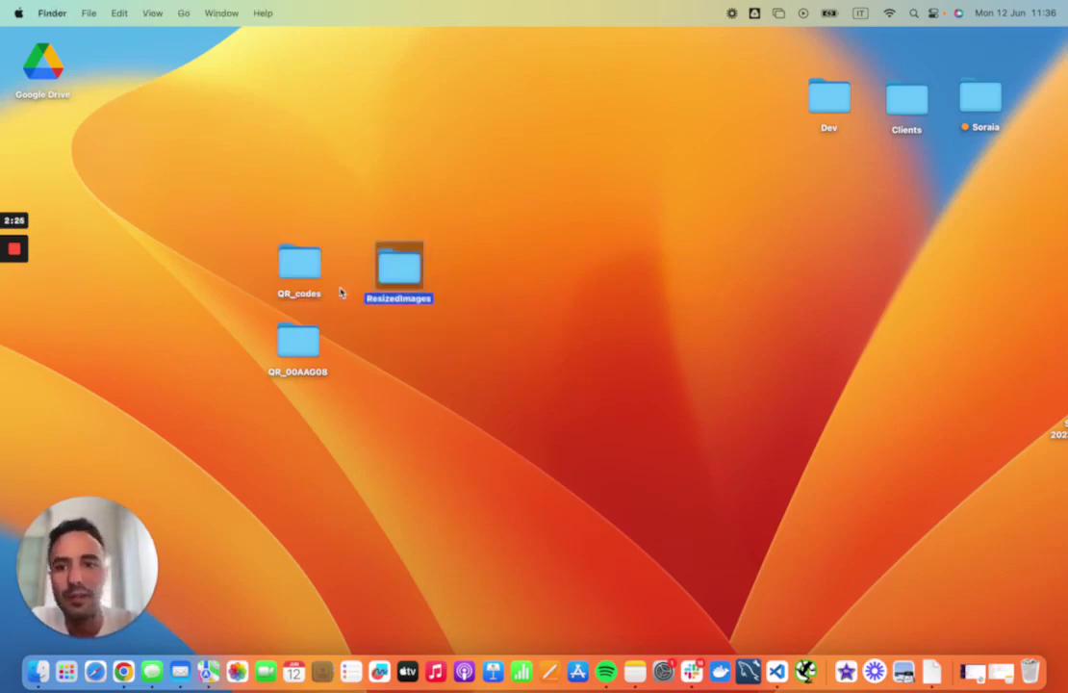
pyautogui.doubleClick(405, 263)
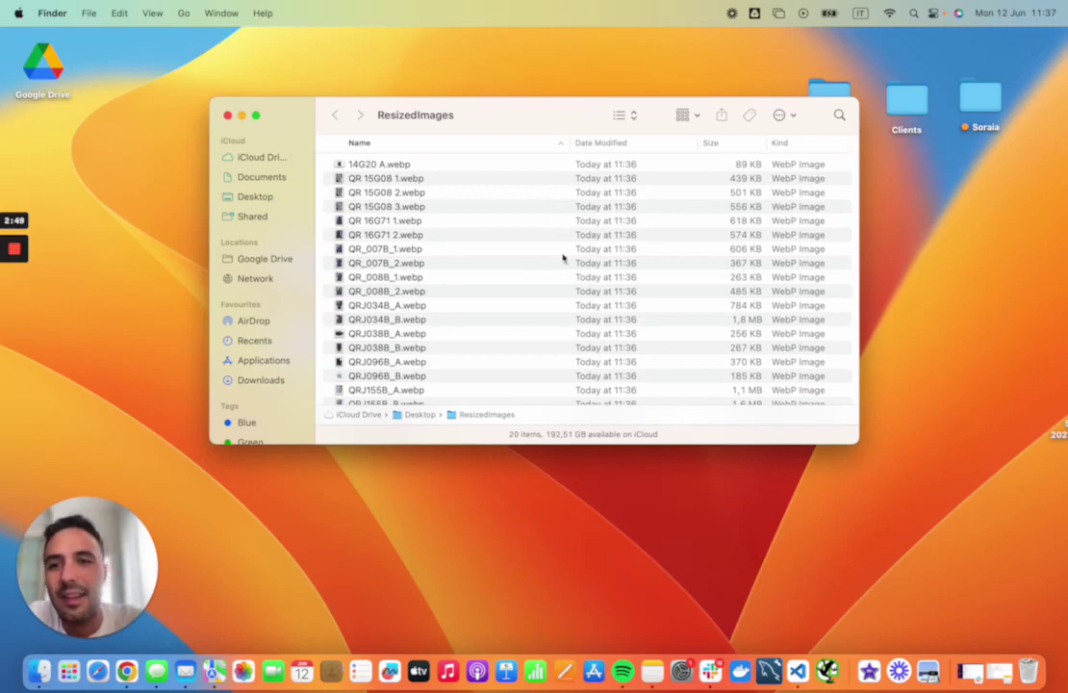
# Delete 14G20 A.webp from the ResizedImages folder and look through the names of the remaining images.
pyautogui.click(438, 165)
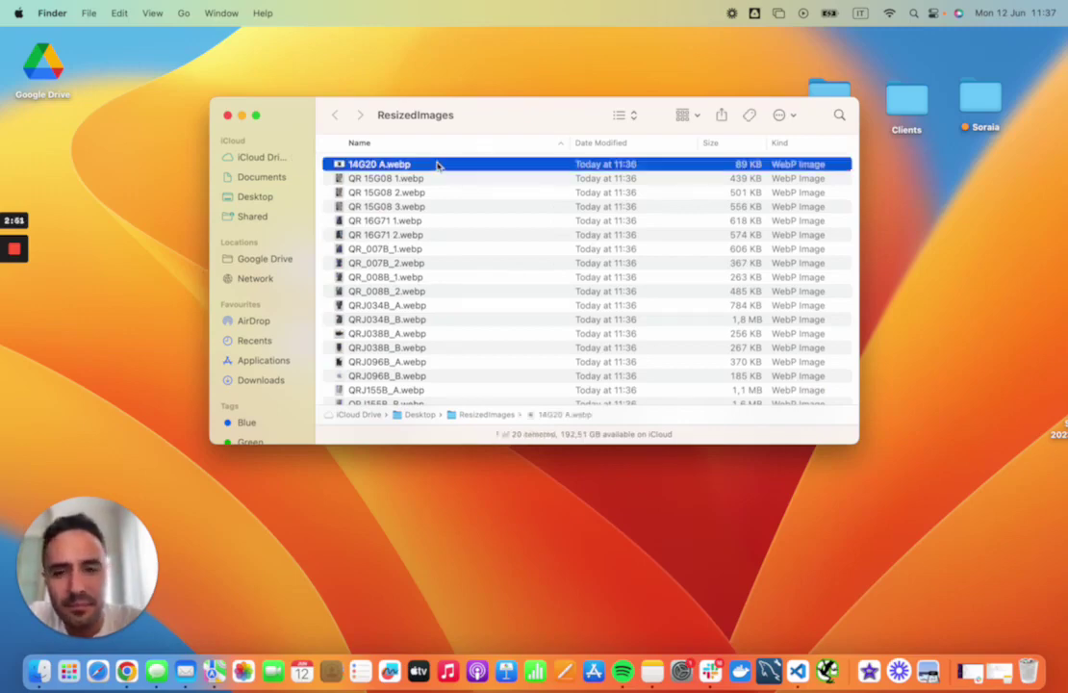
pyautogui.press('super+BackSpace')
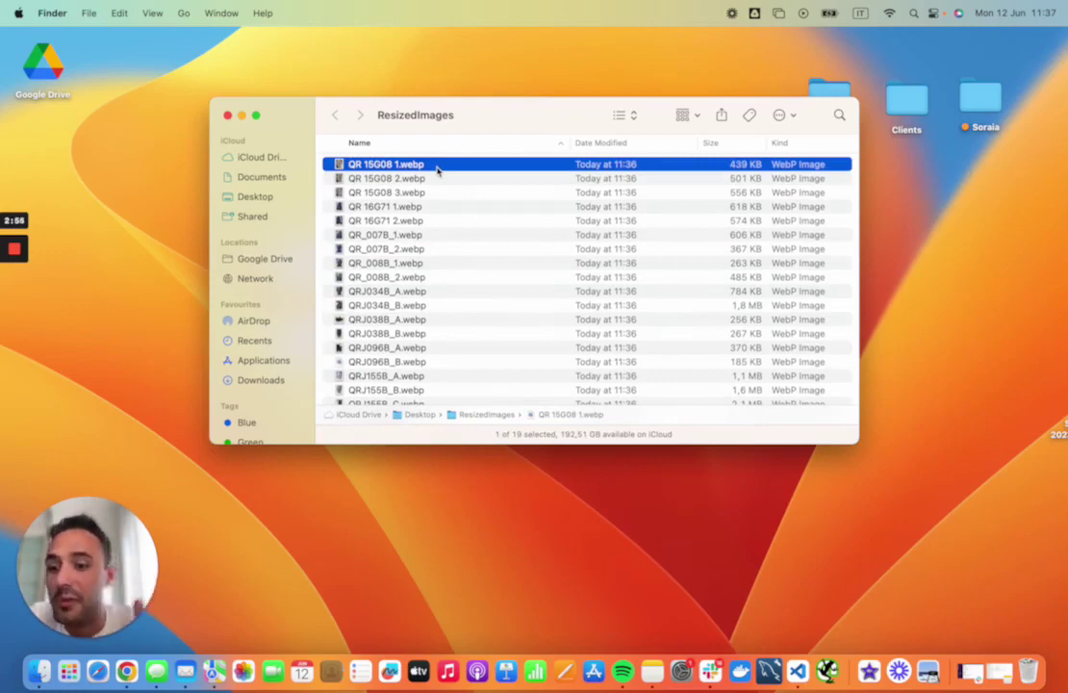
pyautogui.scroll(-3, 424, 262)
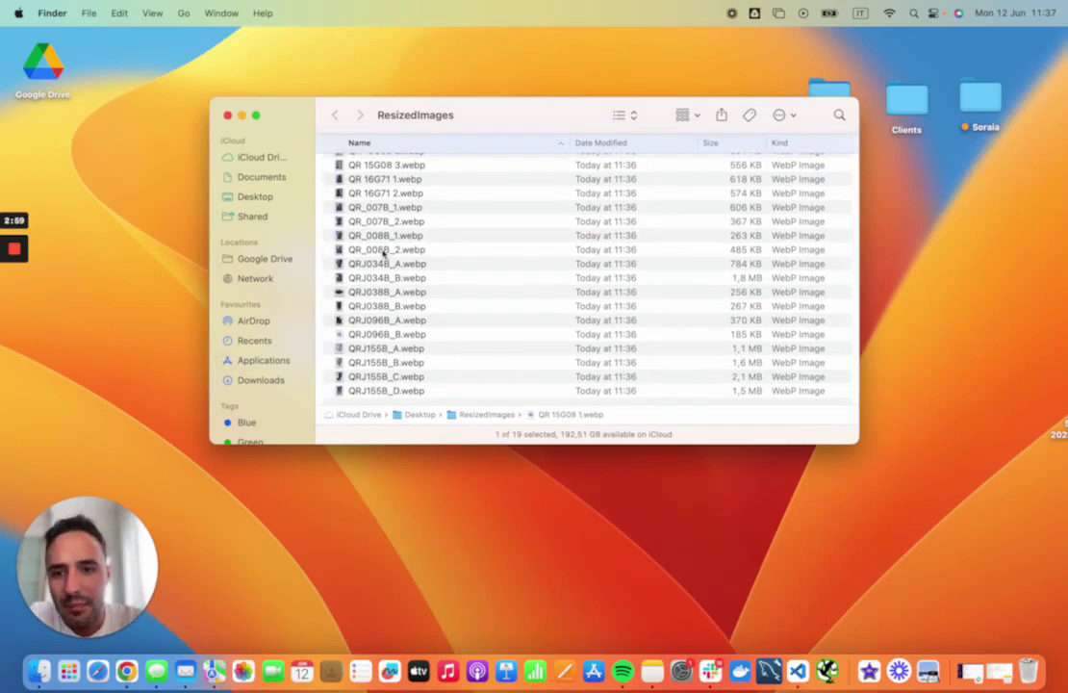
pyautogui.click(383, 237)
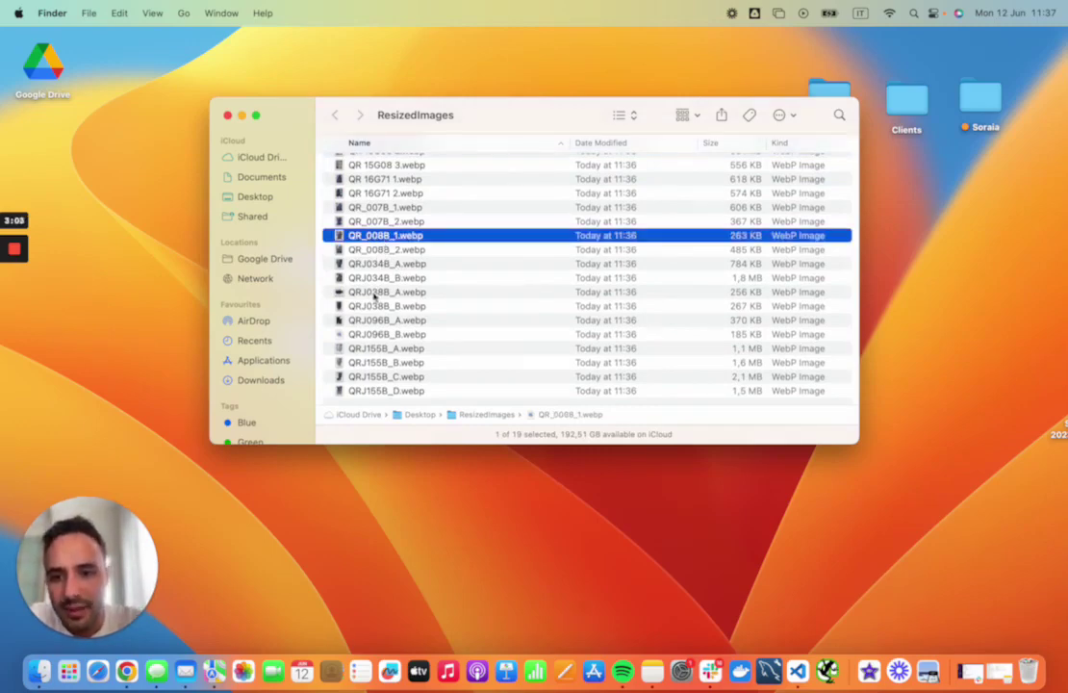
pyautogui.scroll(2, 378, 280)
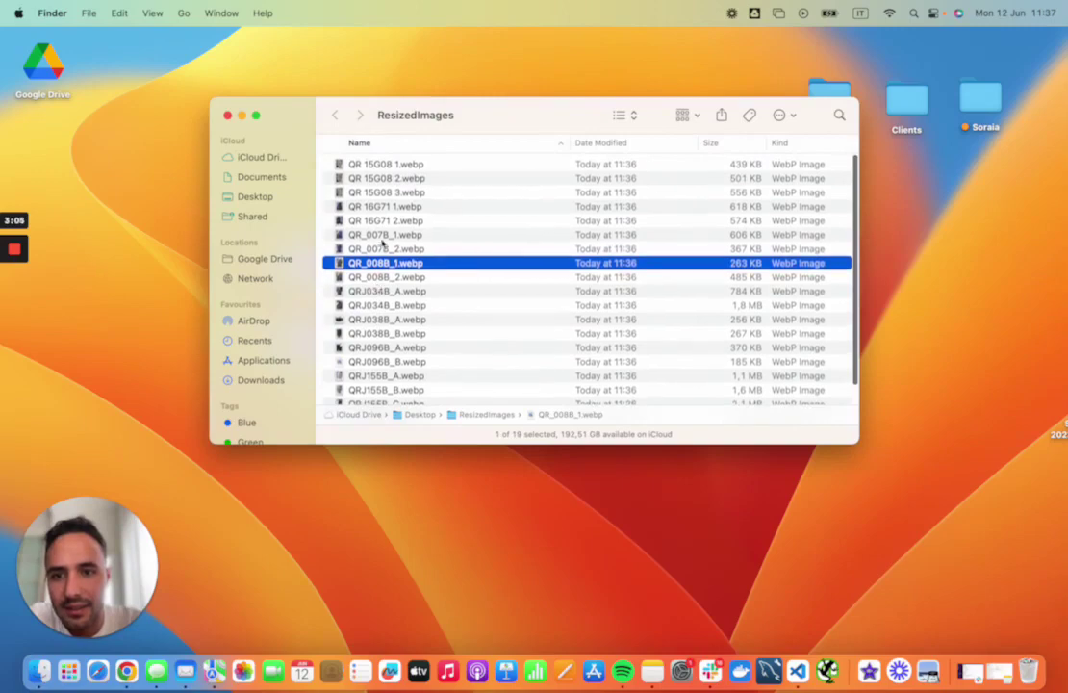
# View QR 15G08 1.webp in Preview, close it, and go through the three QR 15G08 files in the list.
pyautogui.click(380, 165)
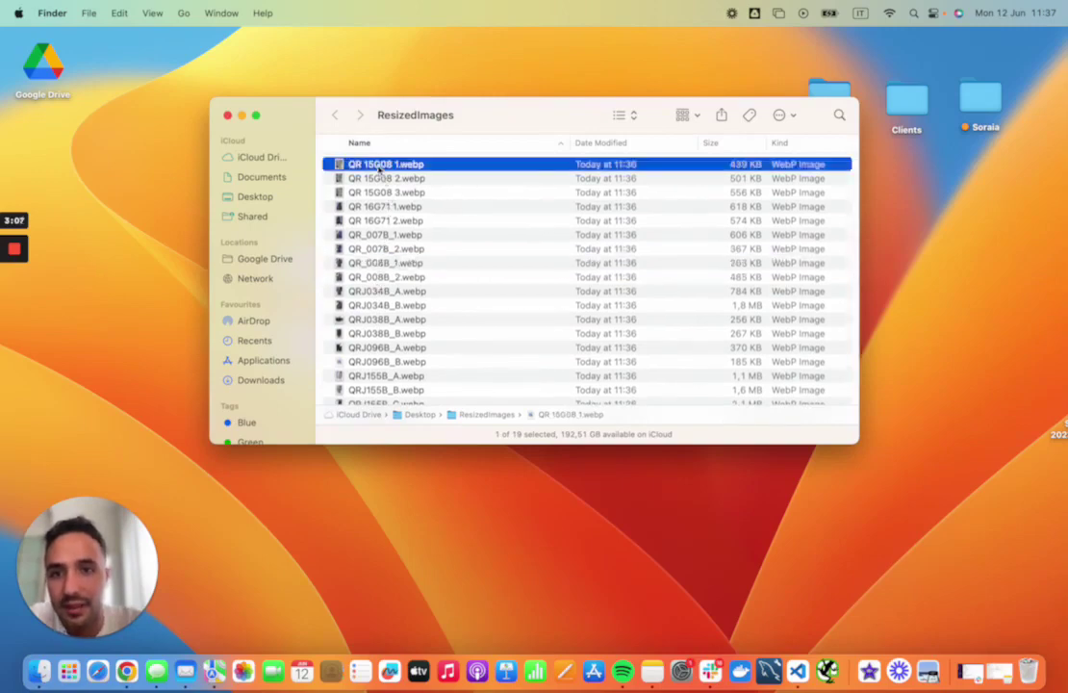
pyautogui.doubleClick(381, 165)
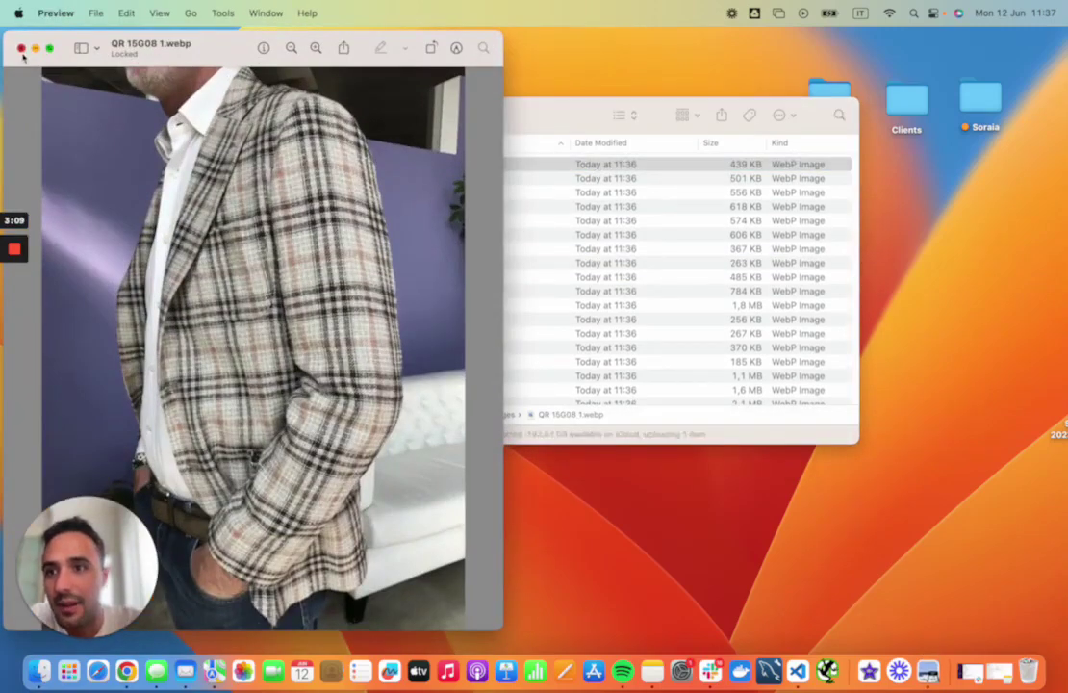
pyautogui.click(21, 49)
pyautogui.click(395, 191)
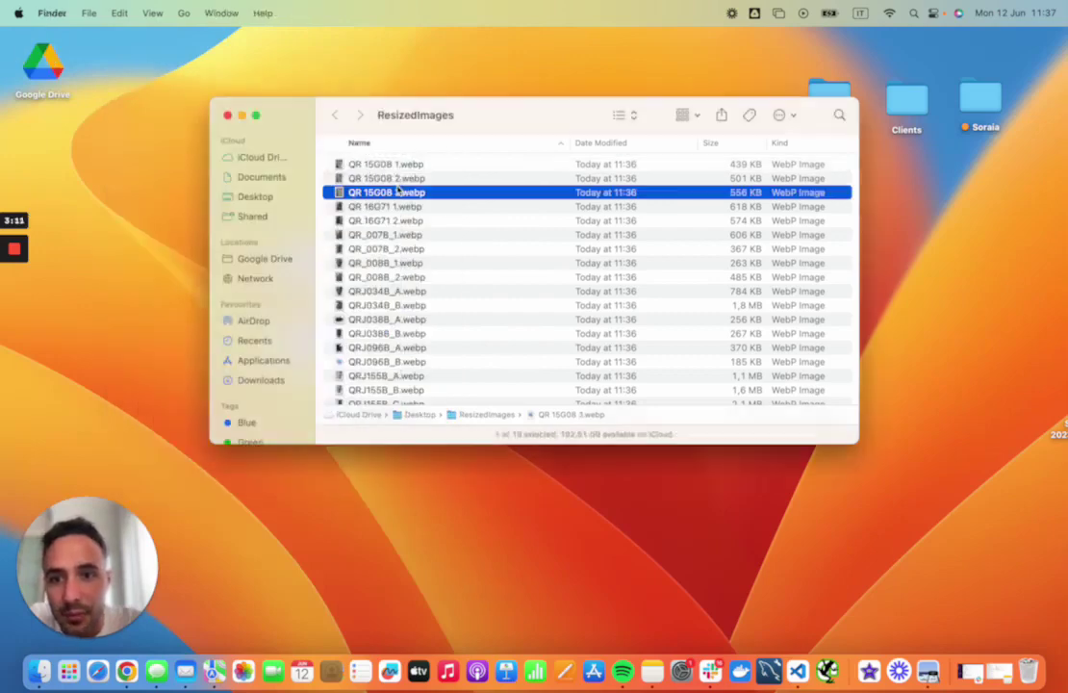
pyautogui.click(398, 165)
pyautogui.press('Down')
pyautogui.press('Down')
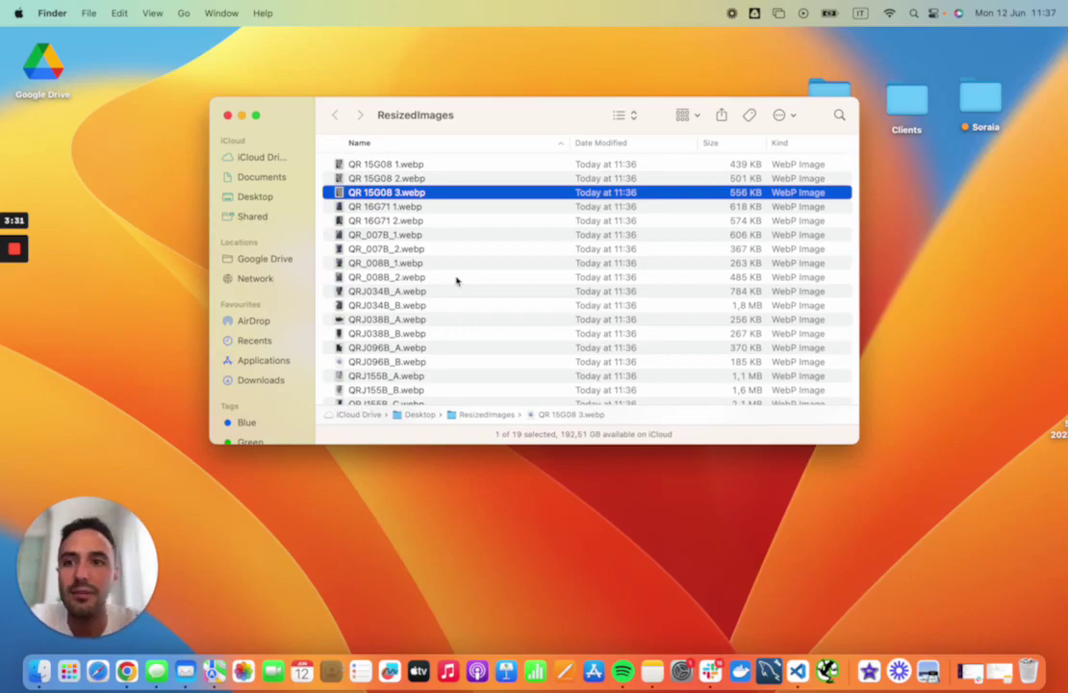
# Switch to Visual Studio Code and show the group_images.py script.
pyautogui.hotkey('ctrl', 'Up')
pyautogui.click(358, 72)
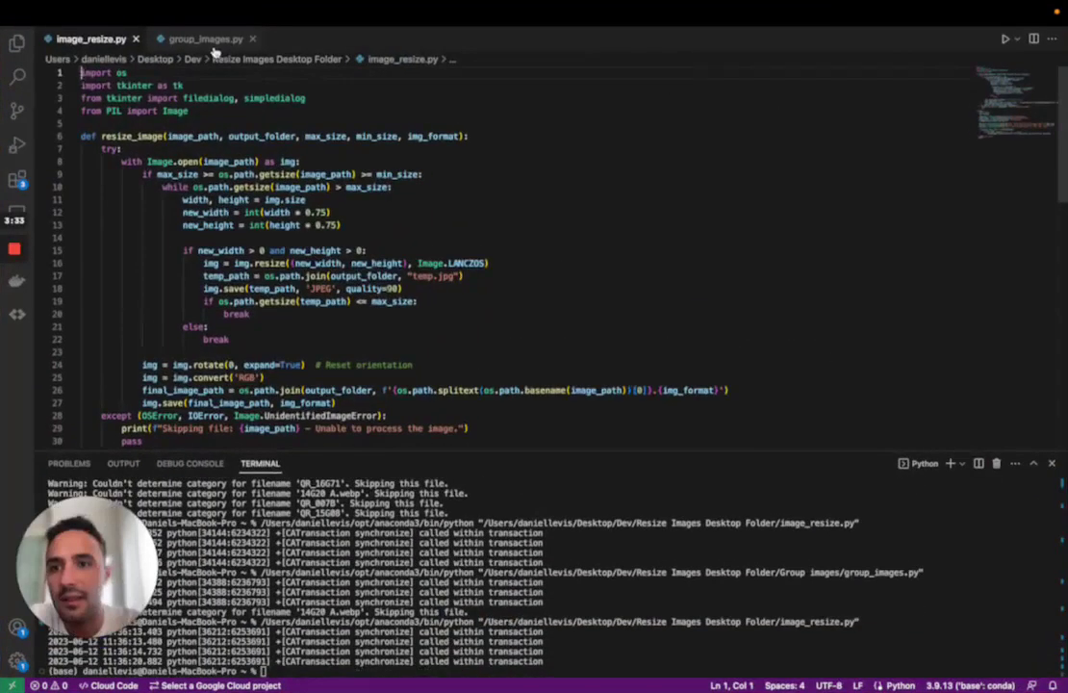
pyautogui.click(206, 40)
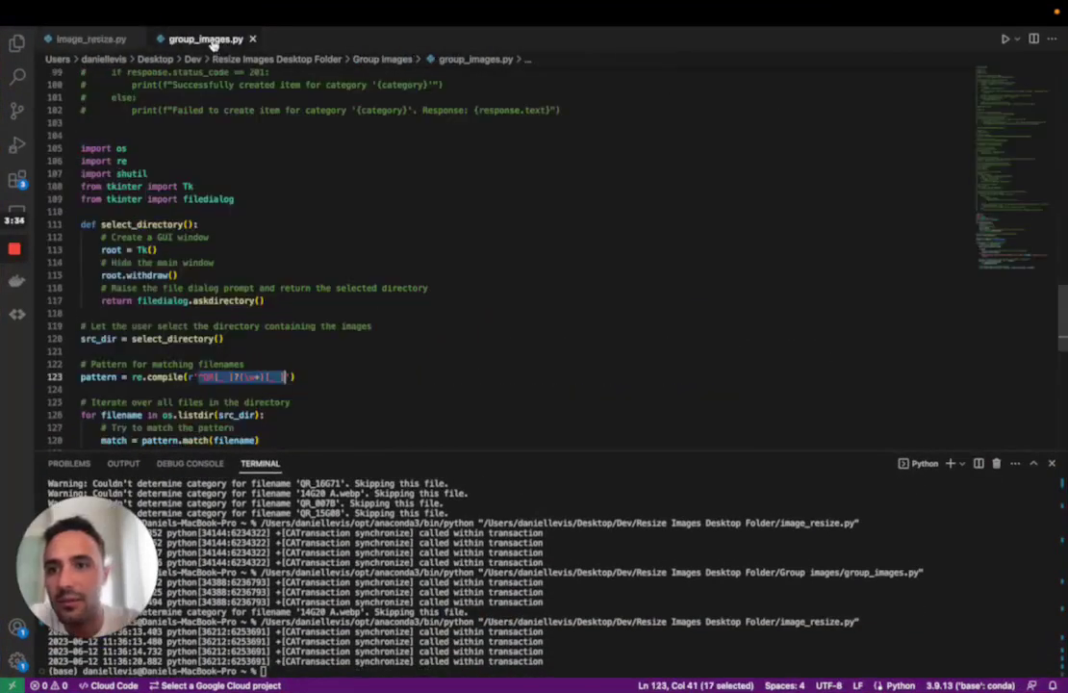
# Examine the regular expression on line 123 that matches the QR filenames, including its prefix and separator parts.
pyautogui.click(233, 364)
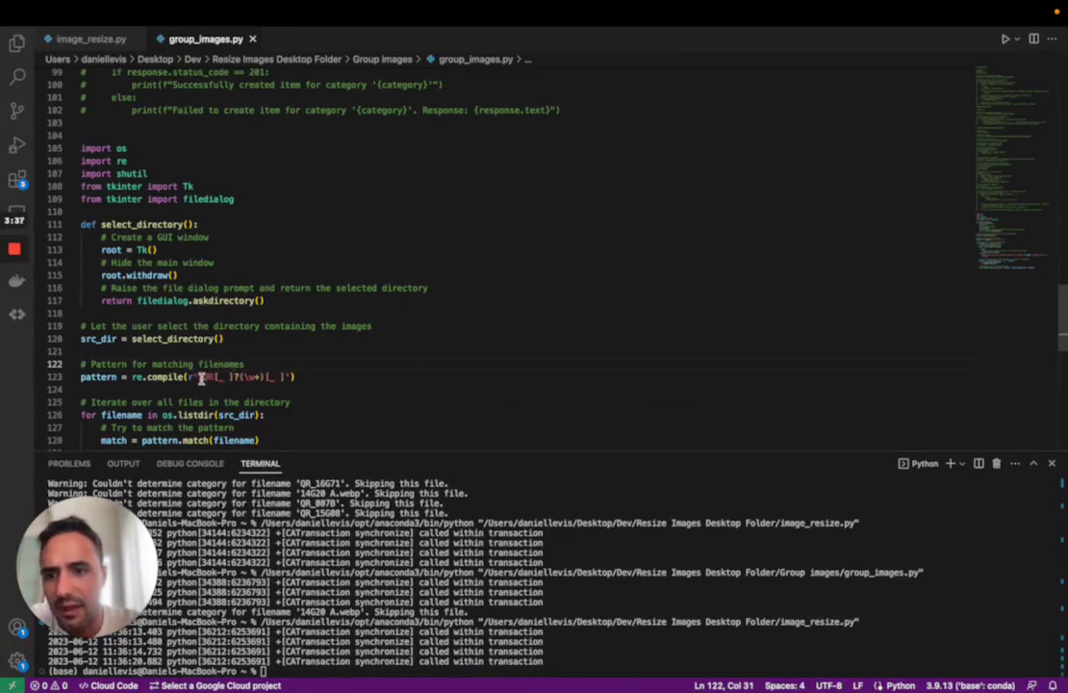
pyautogui.moveTo(204, 378); pyautogui.dragTo(277, 381)
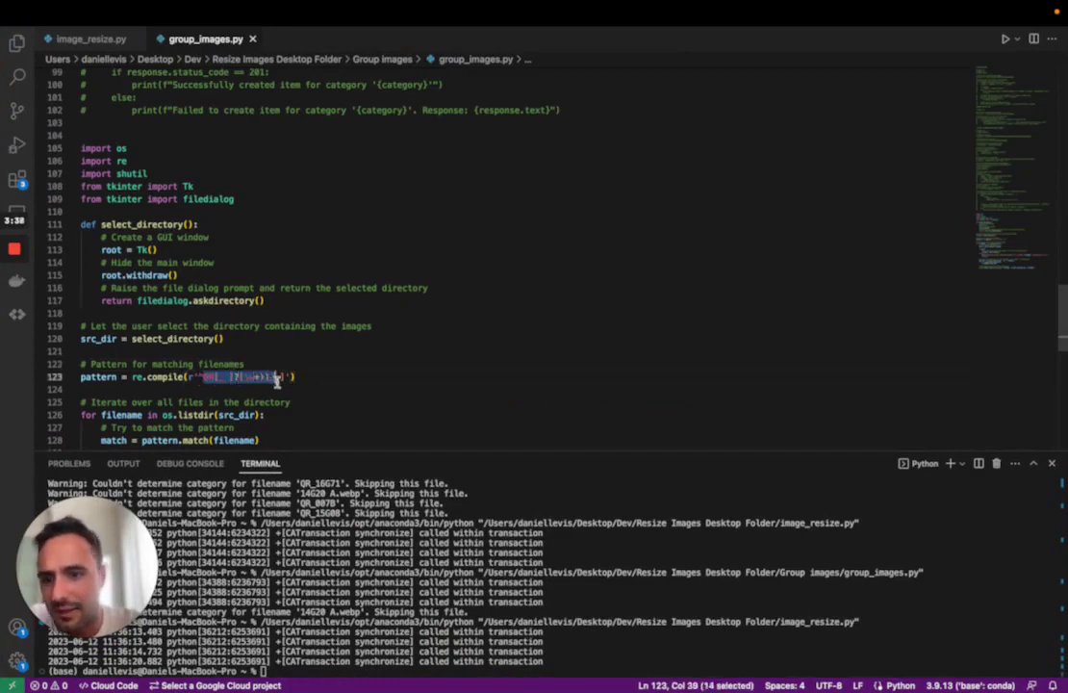
pyautogui.click(199, 377)
pyautogui.moveTo(199, 376); pyautogui.dragTo(228, 377)
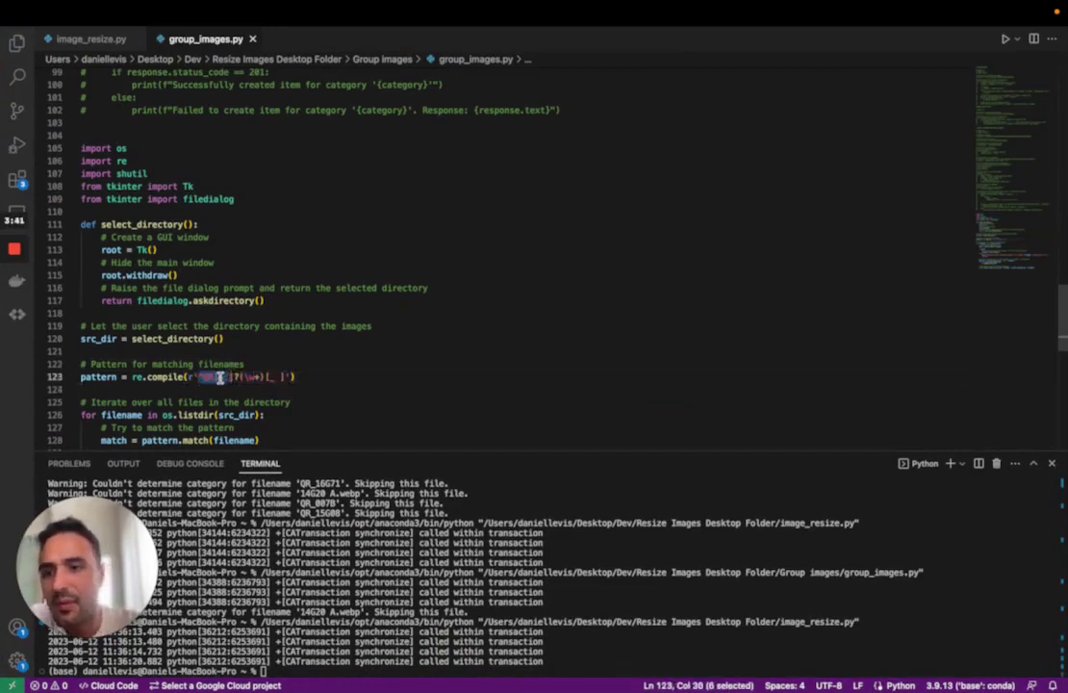
pyautogui.press('Left')
pyautogui.write('^')
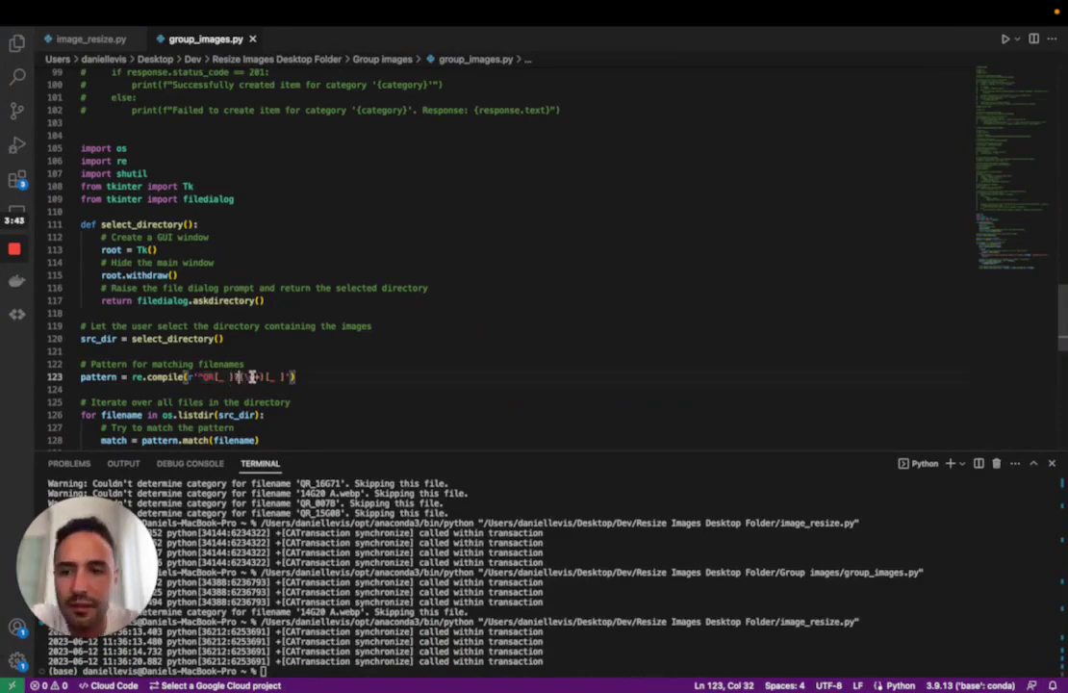
pyautogui.click(235, 376)
pyautogui.write('?')
# Examine the file loop and how the destination folder name is built from "QR_" plus the category.
pyautogui.scroll(-4, 292, 381)
pyautogui.scroll(-8, 292, 381)
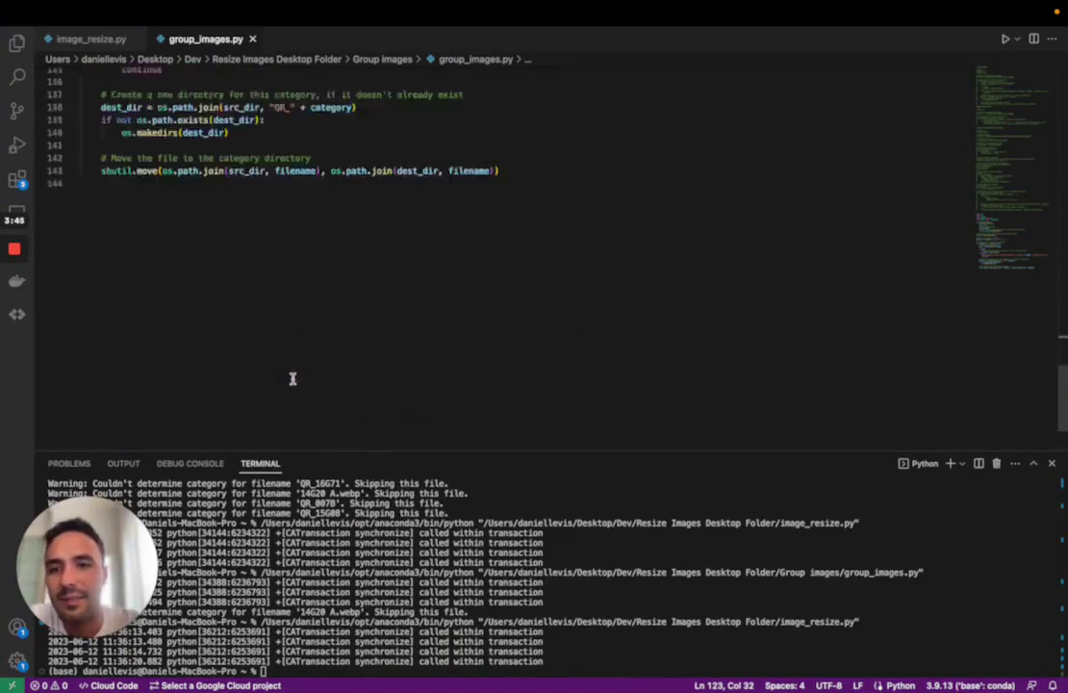
pyautogui.scroll(5, 292, 381)
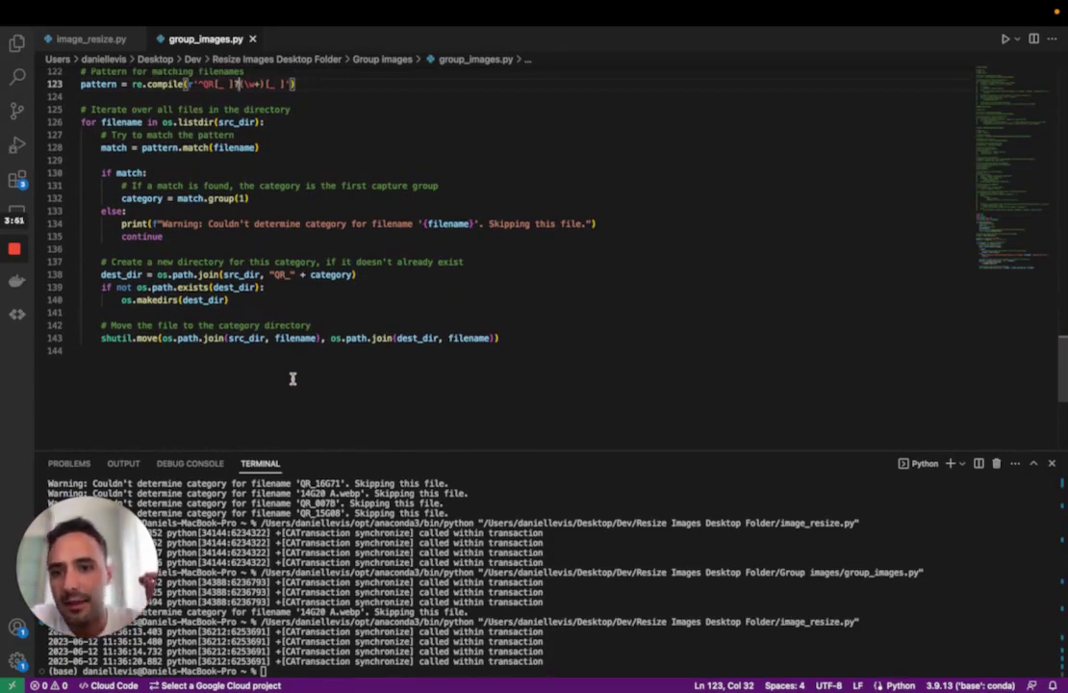
pyautogui.doubleClick(279, 275)
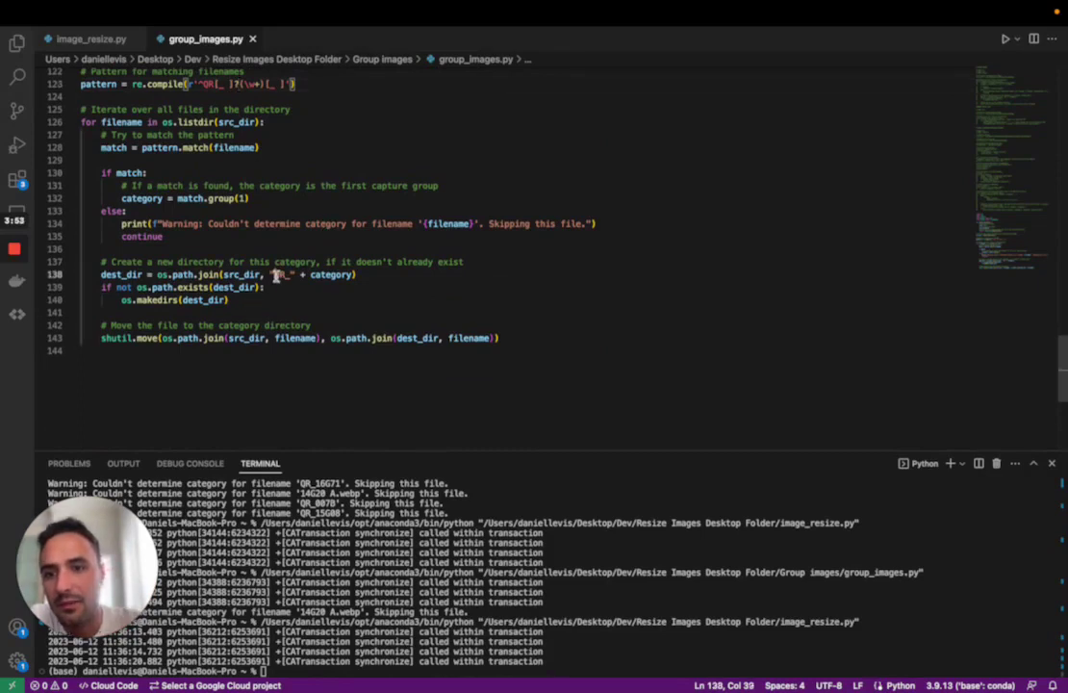
pyautogui.moveTo(312, 275); pyautogui.dragTo(352, 275)
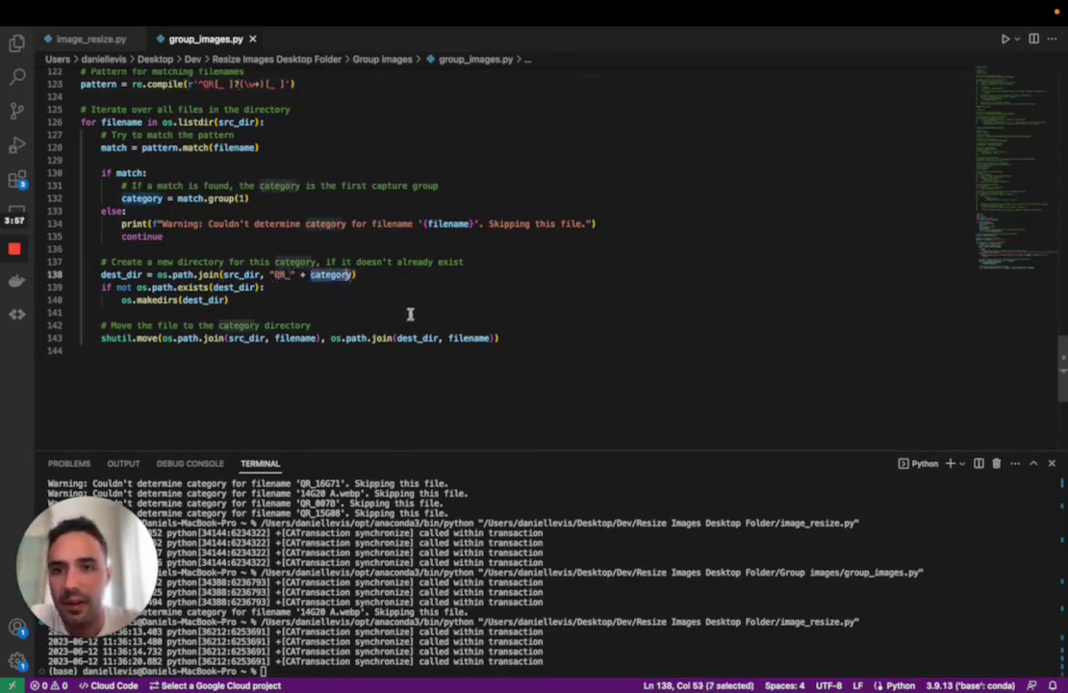
# Run group_images.py and choose the ResizedImages folder on the Desktop as the directory of images to group.
pyautogui.click(1005, 40)
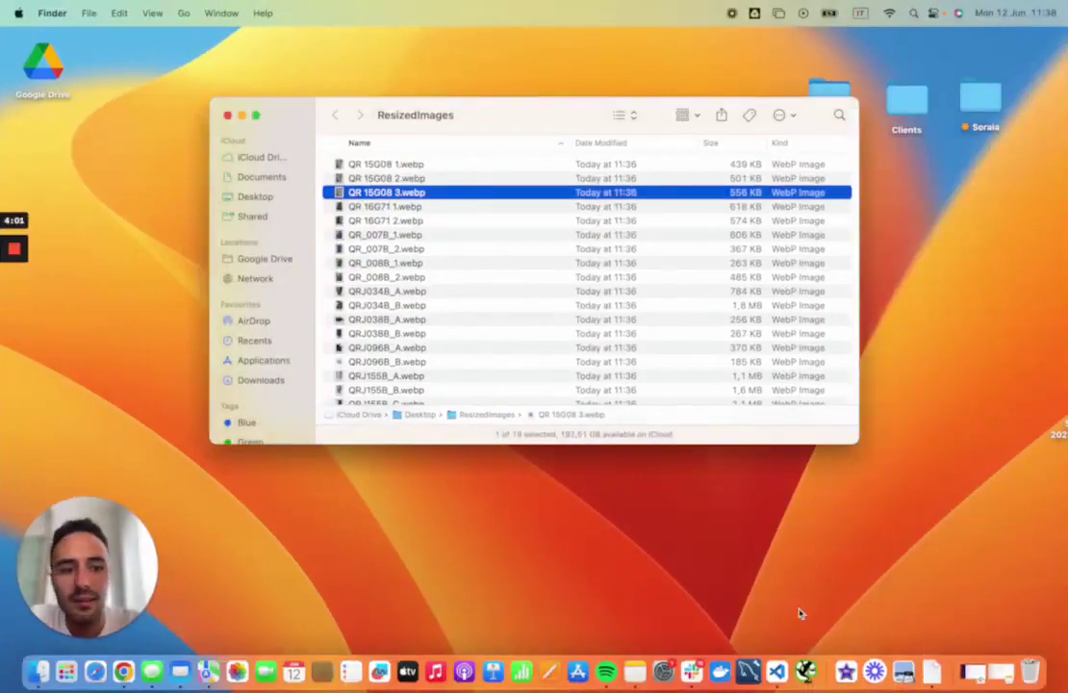
pyautogui.click(933, 670)
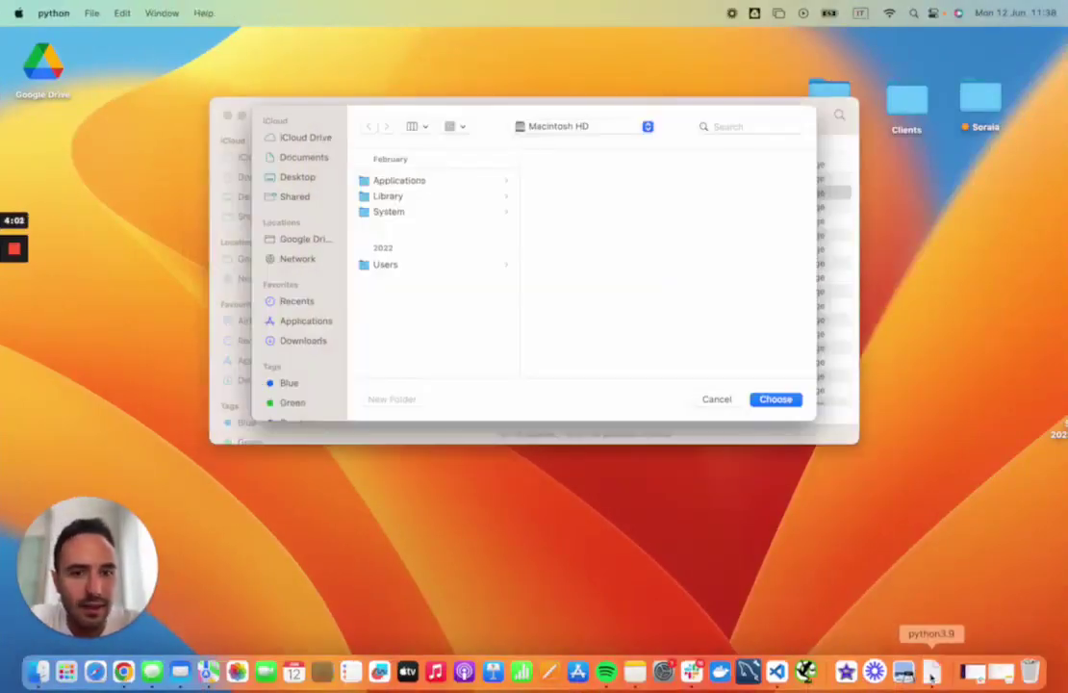
pyautogui.click(311, 185)
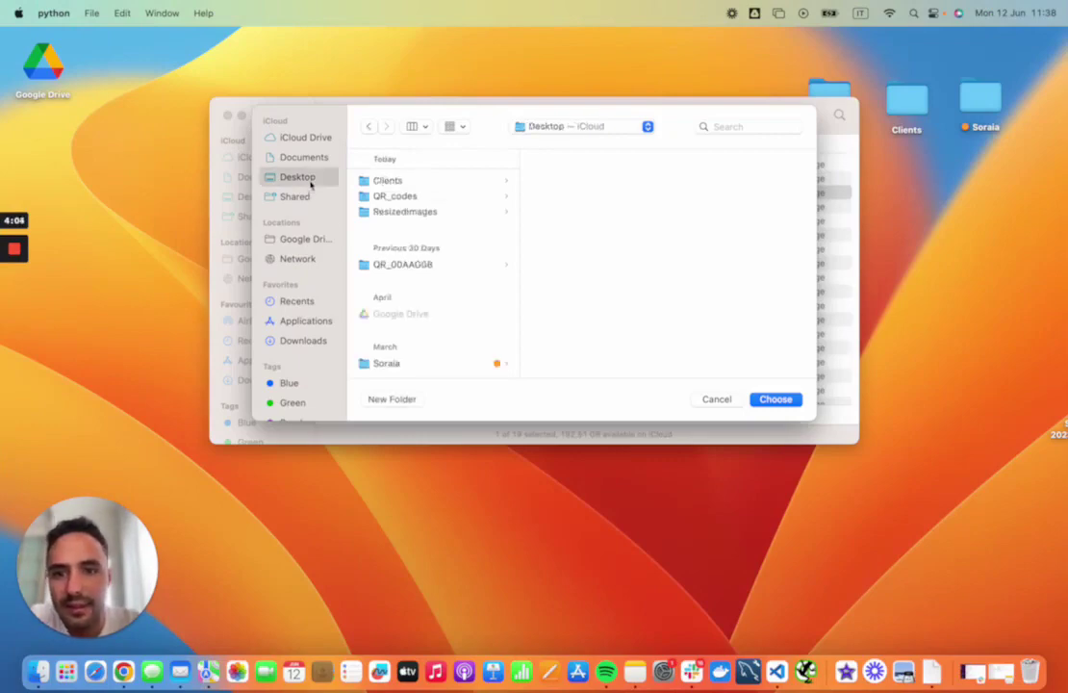
pyautogui.click(412, 213)
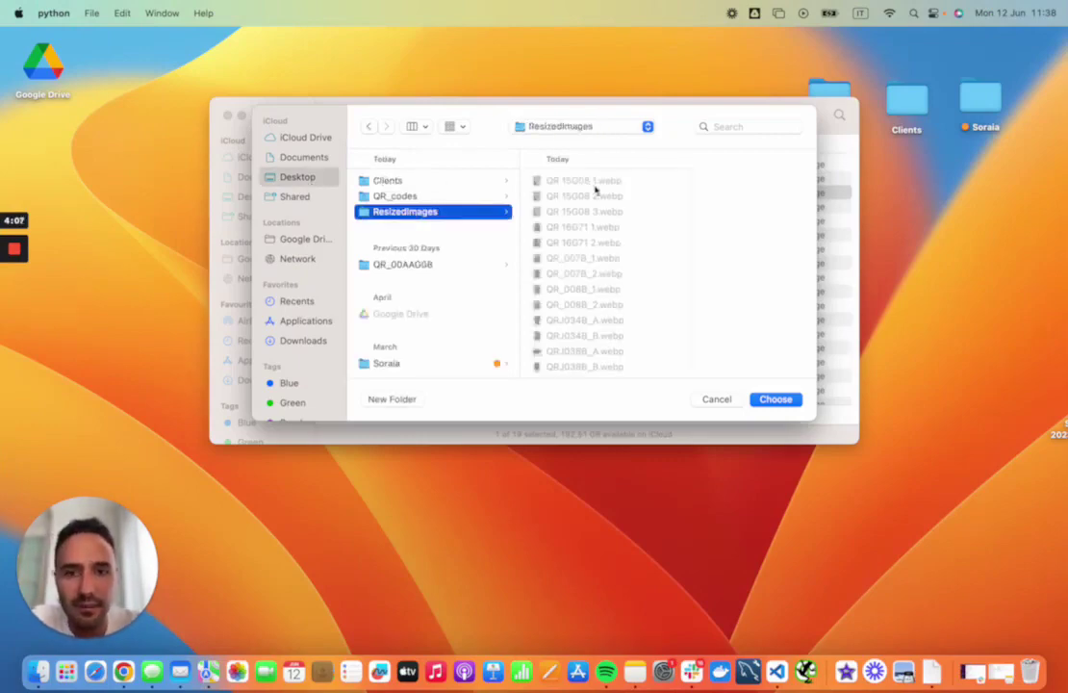
pyautogui.scroll(-5, 591, 241)
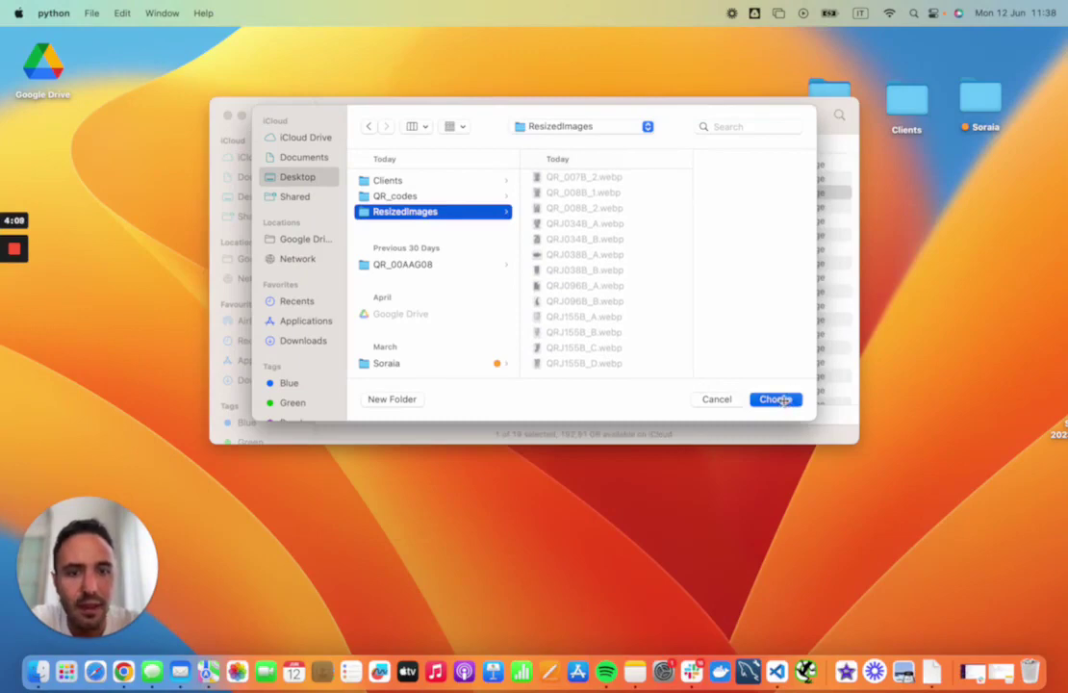
pyautogui.click(782, 399)
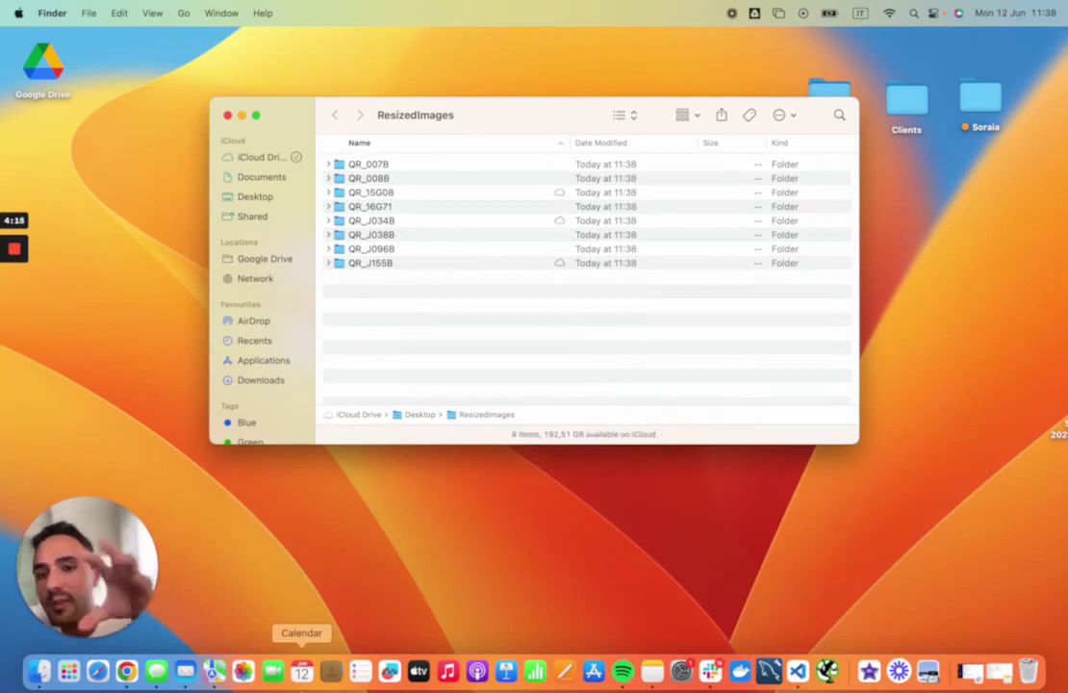
# Check the grouped images inside folders such as QR_007B and QR_J038B, and close the ResizedImages window.
pyautogui.doubleClick(371, 206)
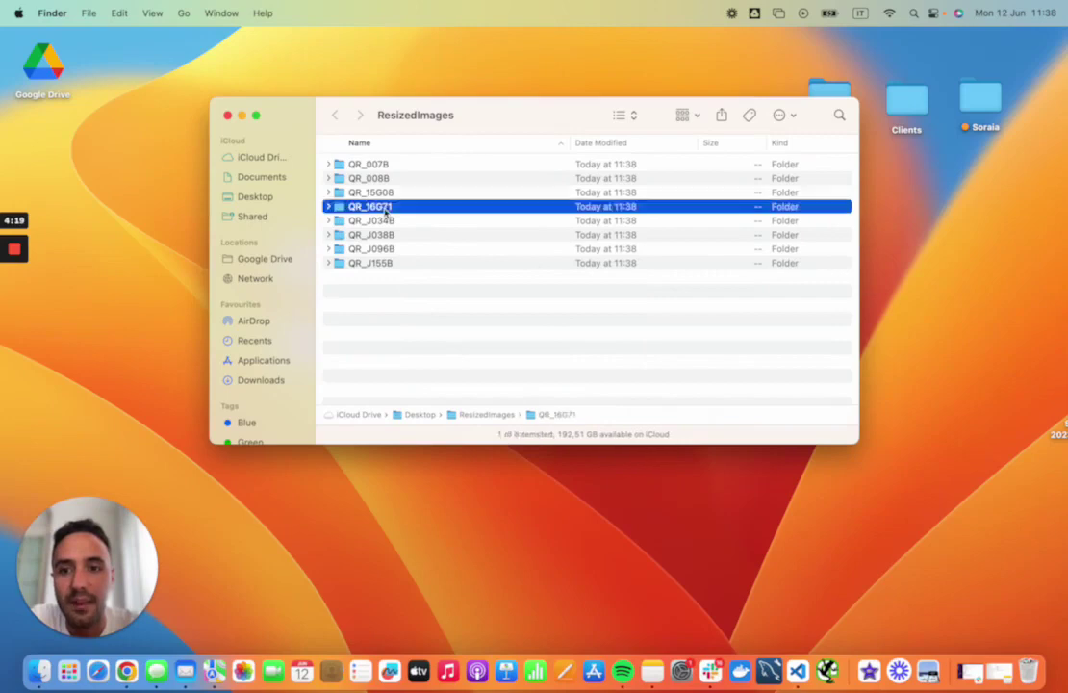
pyautogui.click(335, 115)
pyautogui.doubleClick(364, 165)
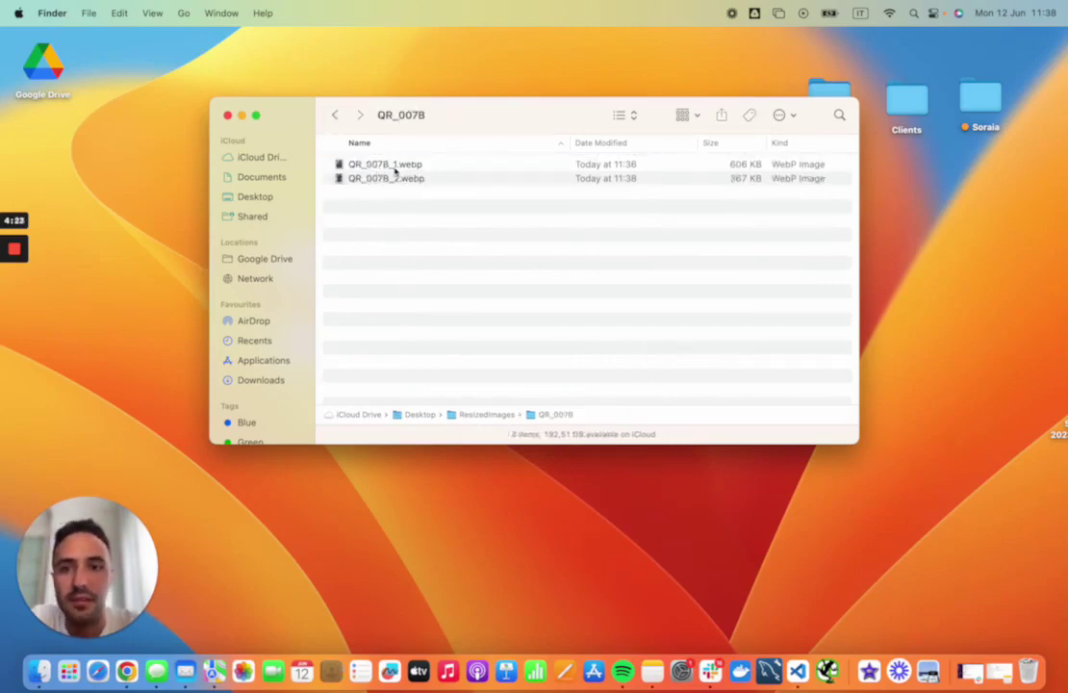
pyautogui.click(335, 114)
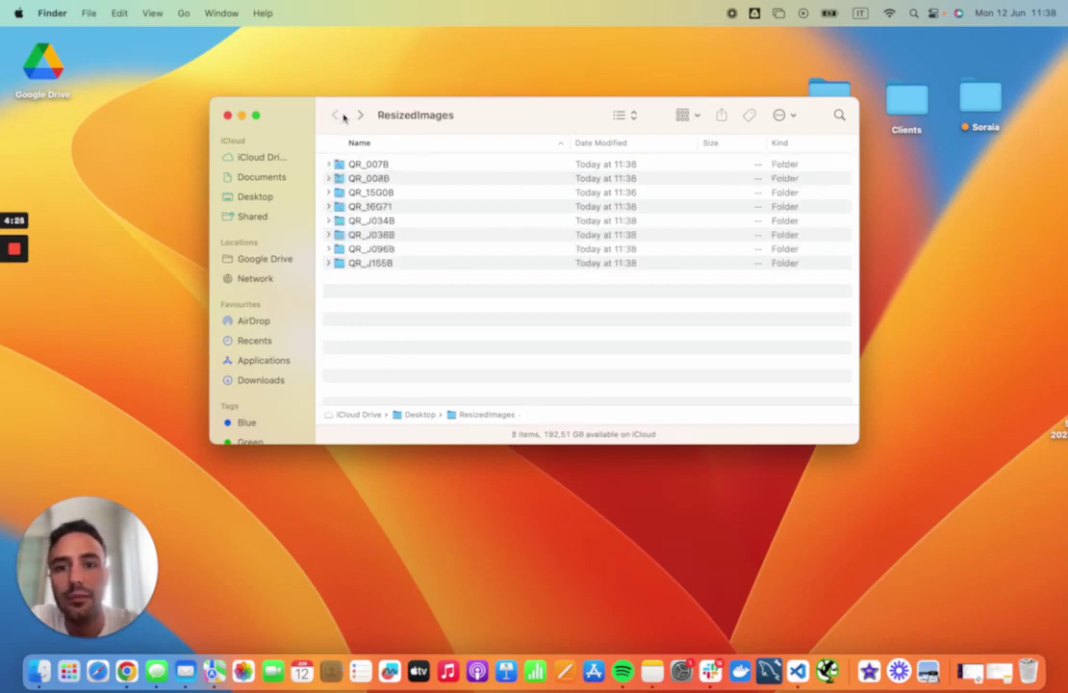
pyautogui.doubleClick(385, 234)
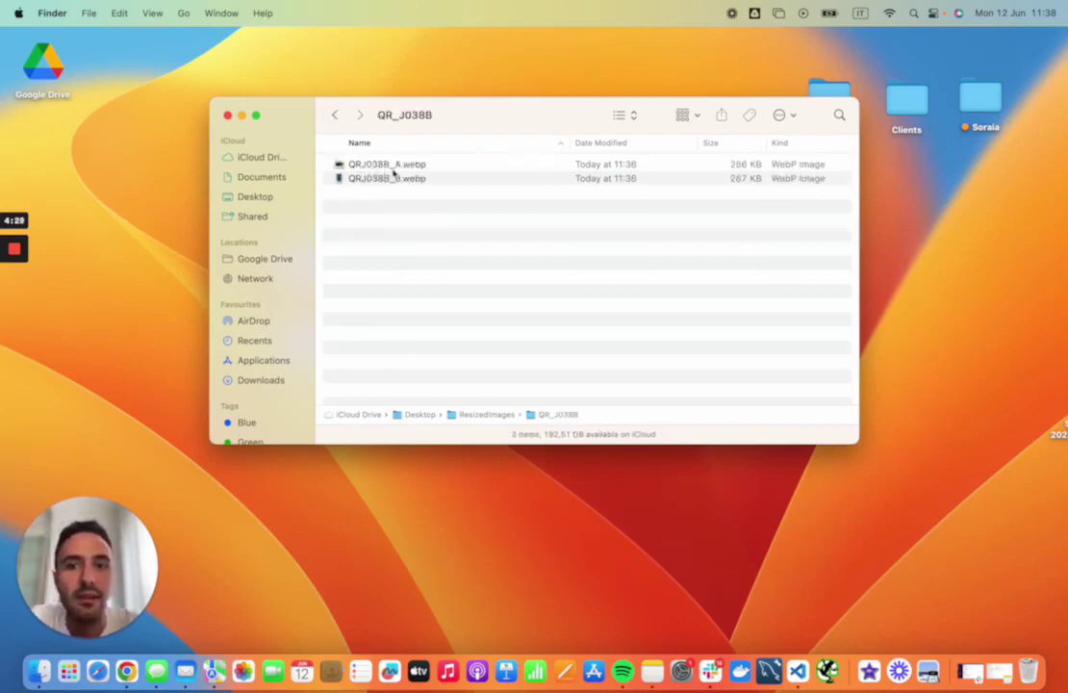
pyautogui.click(335, 114)
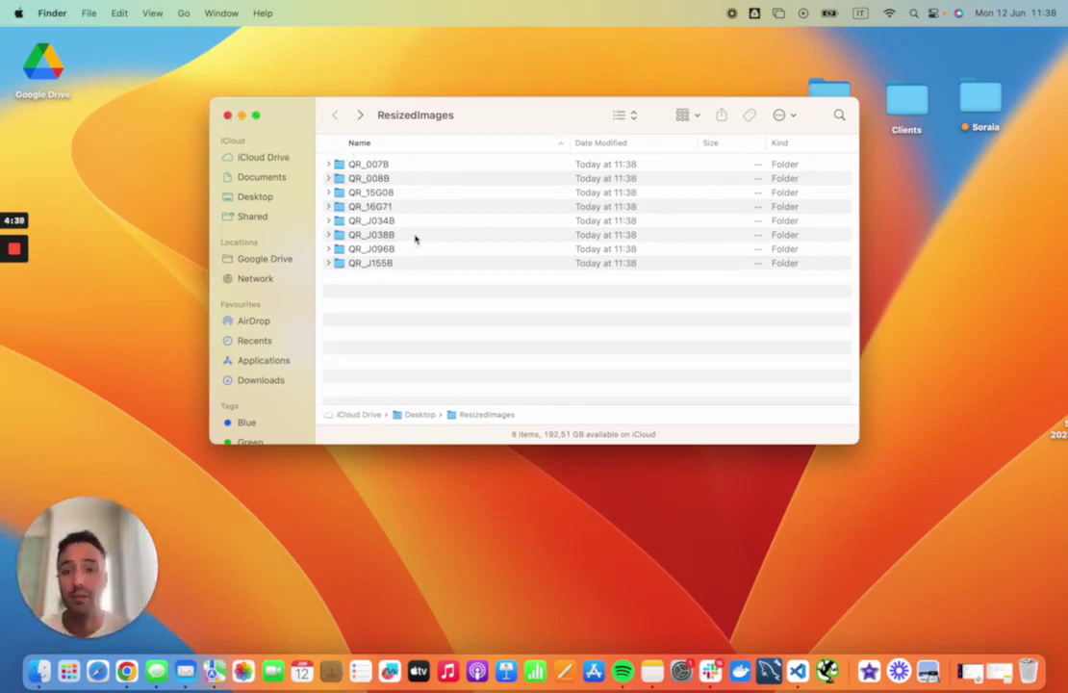
pyautogui.click(228, 115)
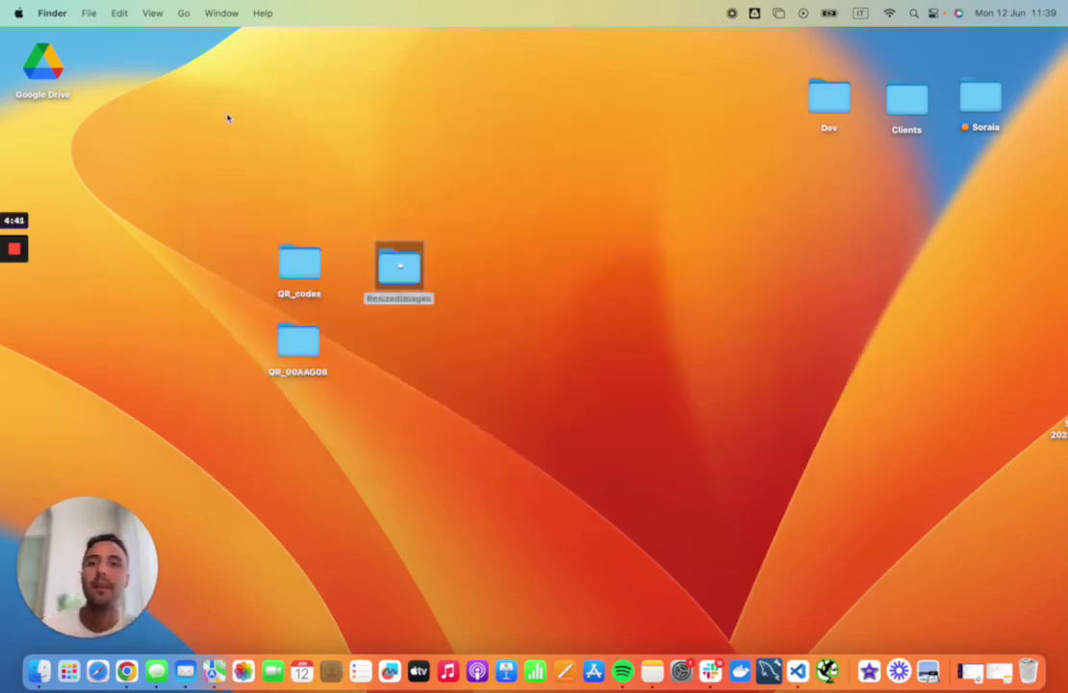
# Switch to Chrome to view the ResizedImages folder in the Google Cloud Storage bucket, and show the QR Images collection in Webflow.
pyautogui.hotkey('ctrl', 'Up')
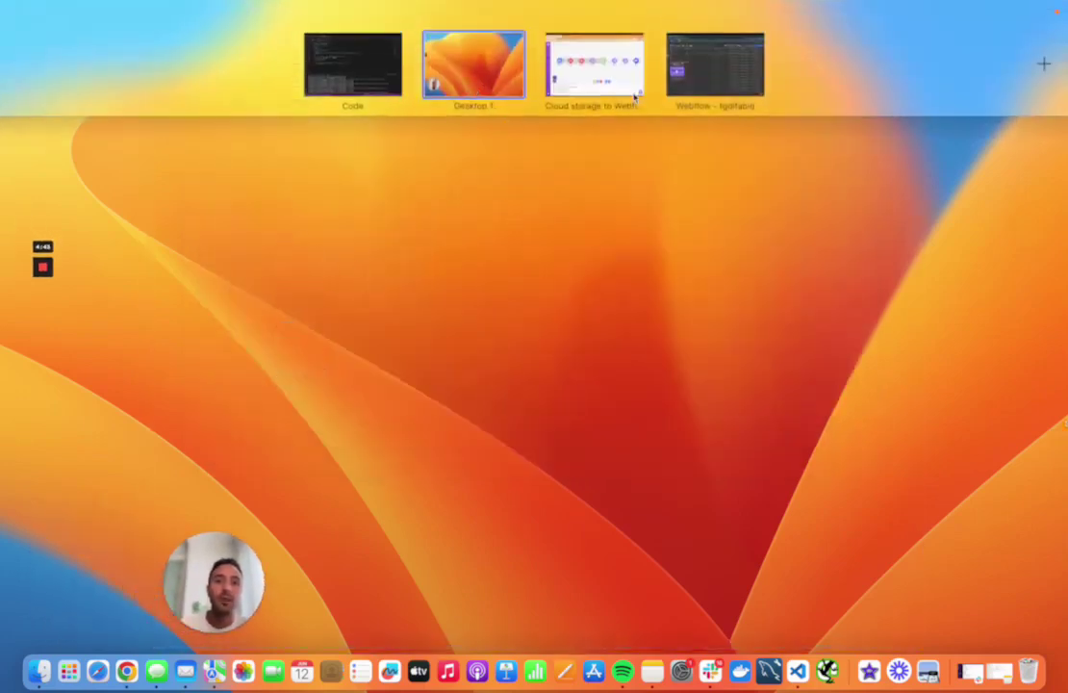
pyautogui.click(554, 77)
pyautogui.click(234, 41)
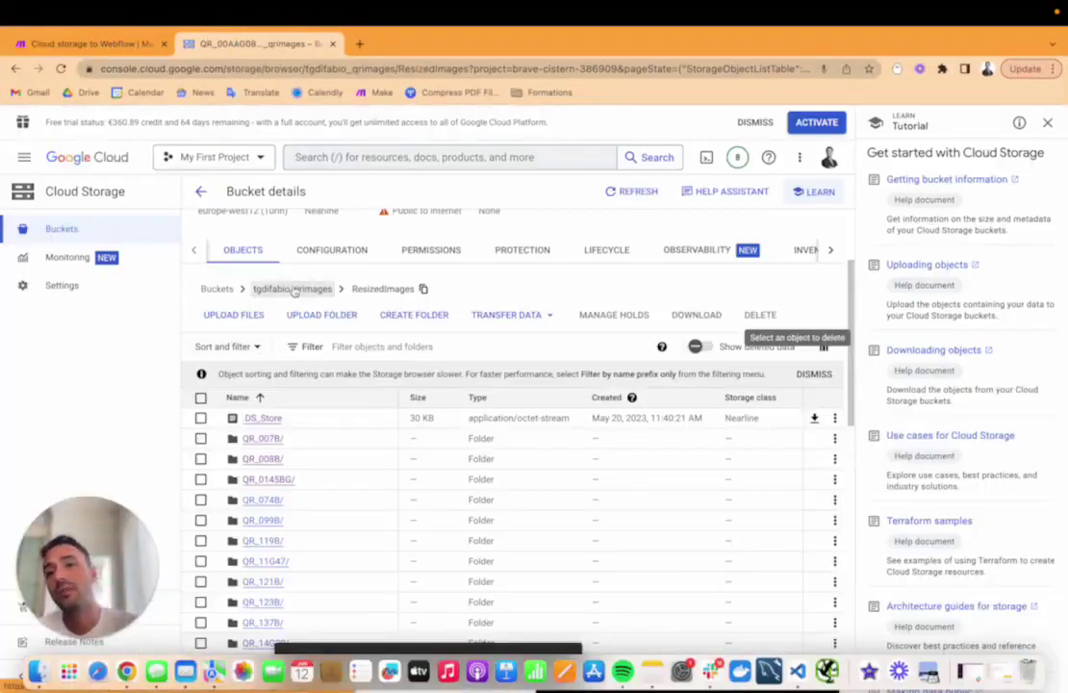
pyautogui.hotkey('ctrl', 'Up')
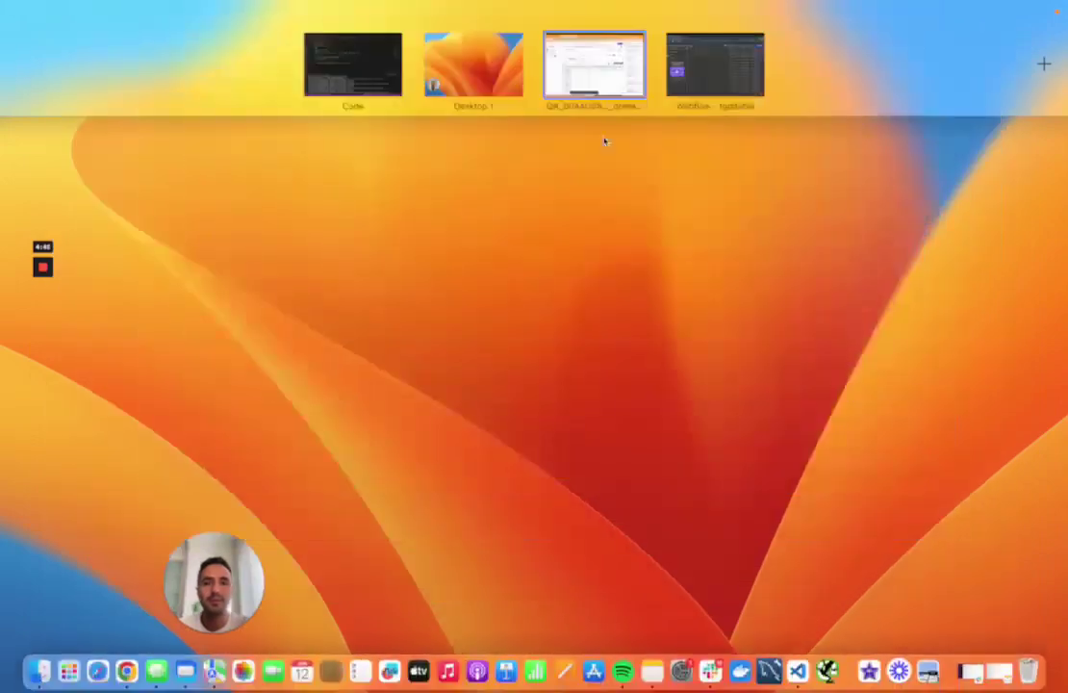
pyautogui.click(709, 41)
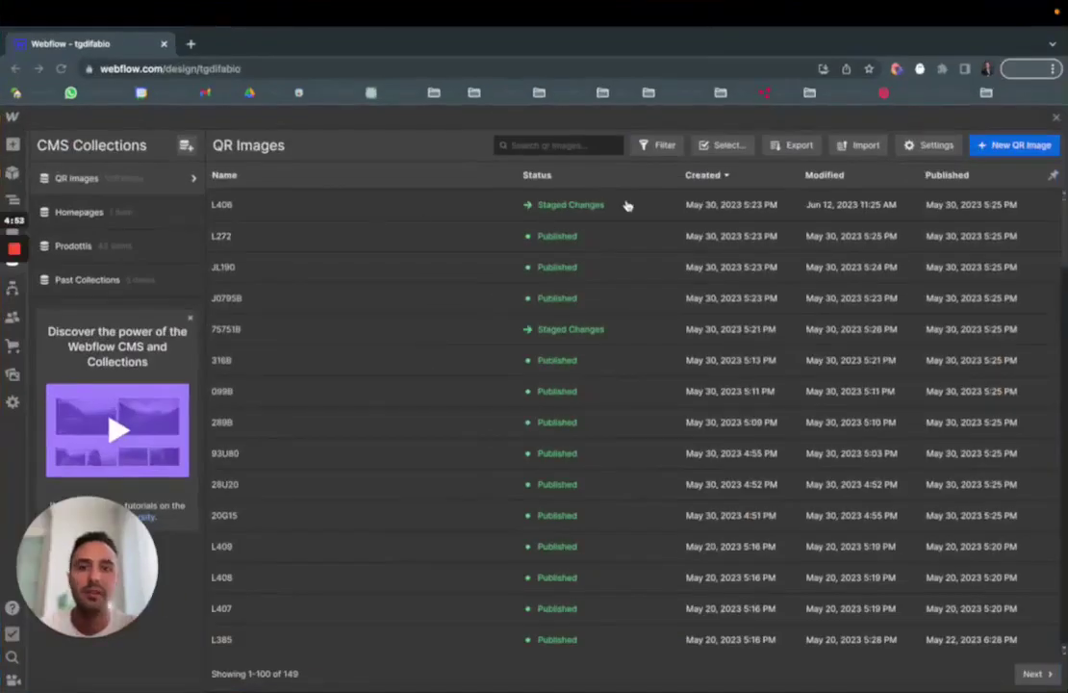
# Open the L406 item in the QR Images collection to check its gallery, and switch to the Cloud storage to Webflow scenario in Make.
pyautogui.click(396, 210)
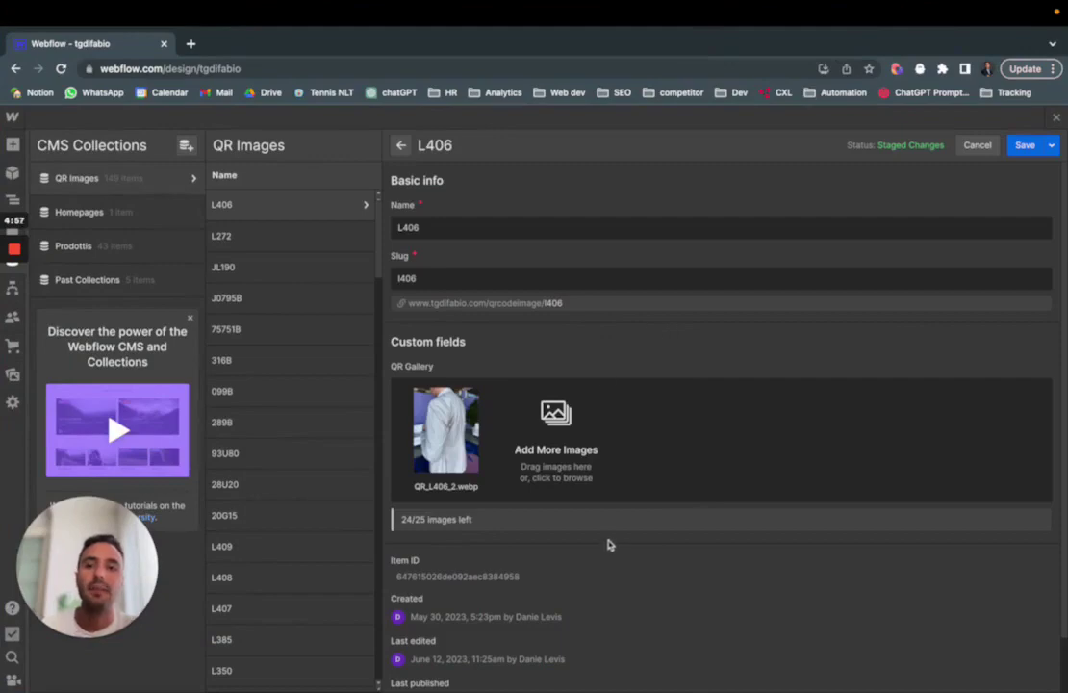
pyautogui.hotkey('ctrl', 'Up')
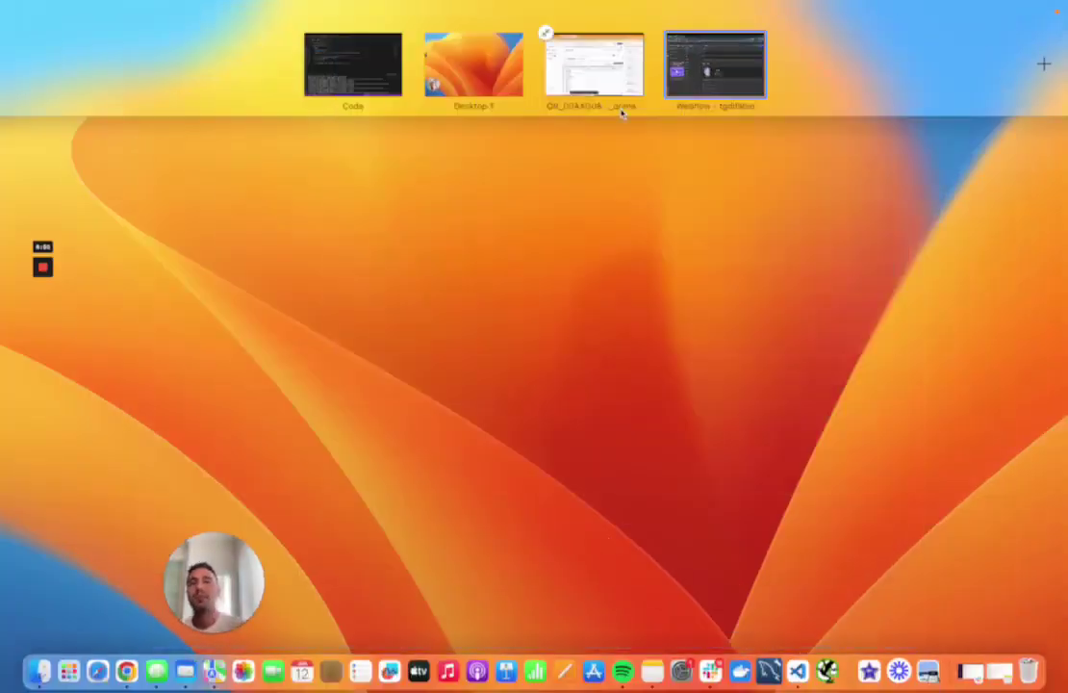
pyautogui.click(720, 77)
pyautogui.hotkey('ctrl', 'Up')
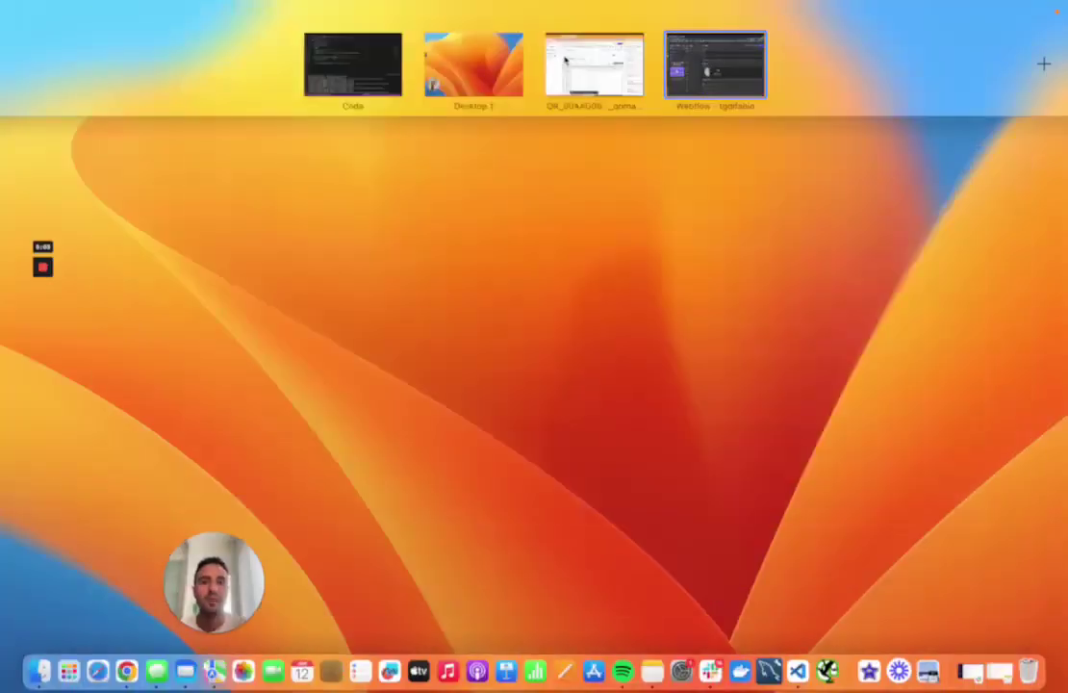
pyautogui.click(594, 64)
pyautogui.hotkey('ctrl', 'shift', 'Tab')
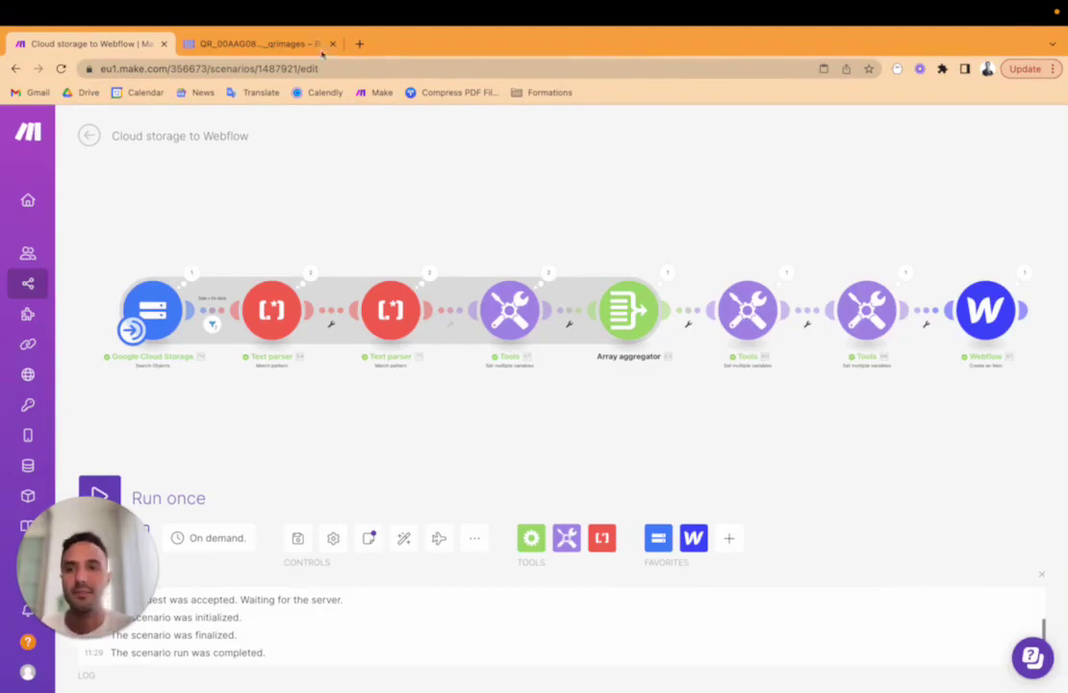
# Upload the QR_00AAG08 folder from the Desktop to ResizedImages in the tgdifabio_qrimages bucket, and open the uploaded folder.
pyautogui.click(265, 43)
pyautogui.scroll(-5, 281, 508)
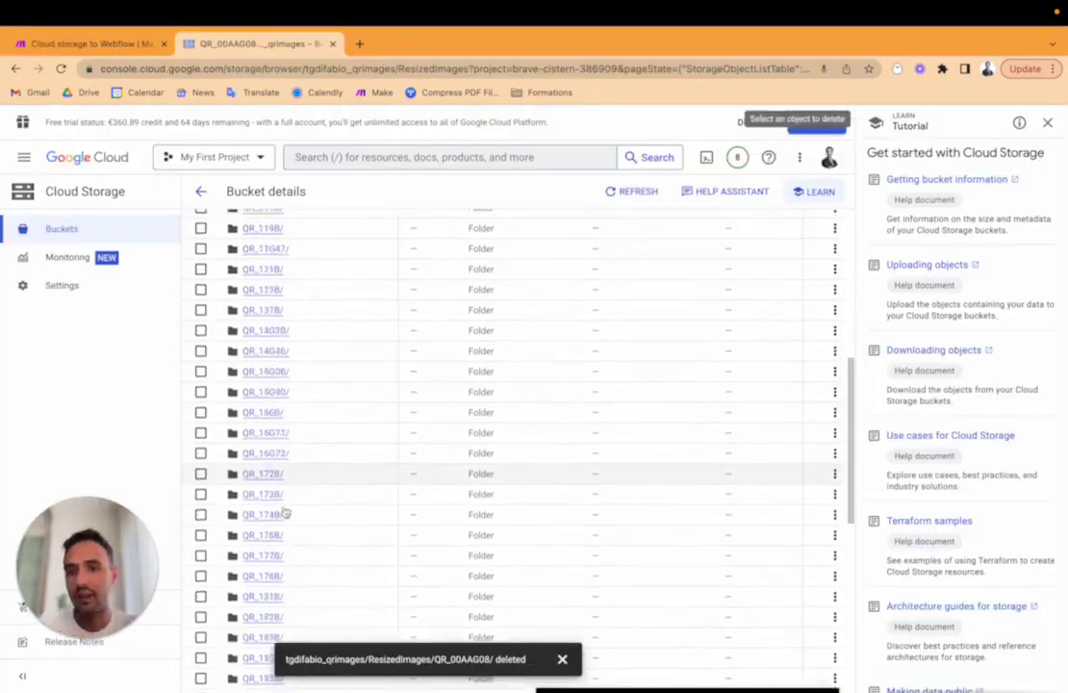
pyautogui.scroll(-5, 285, 513)
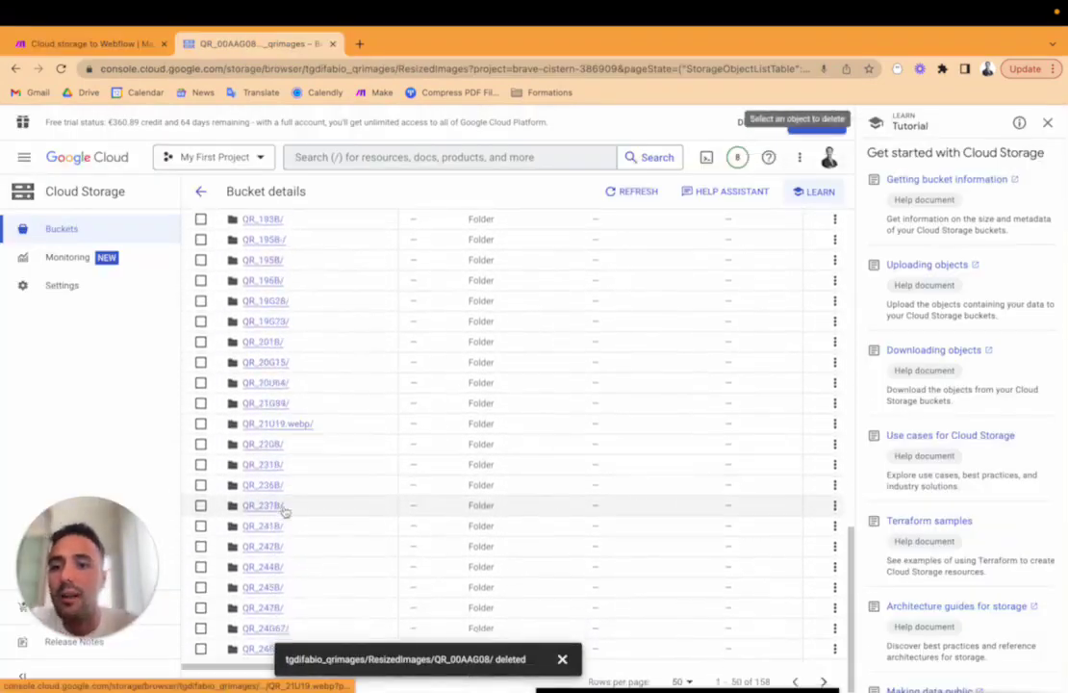
pyautogui.scroll(10, 285, 510)
pyautogui.scroll(-2, 295, 492)
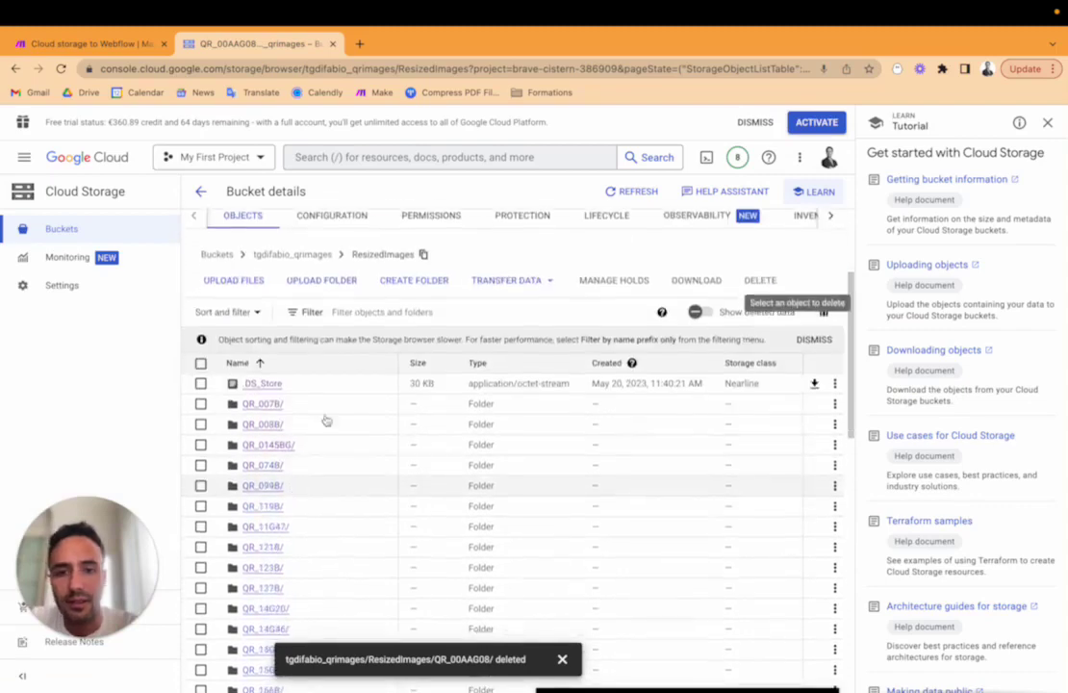
pyautogui.click(333, 287)
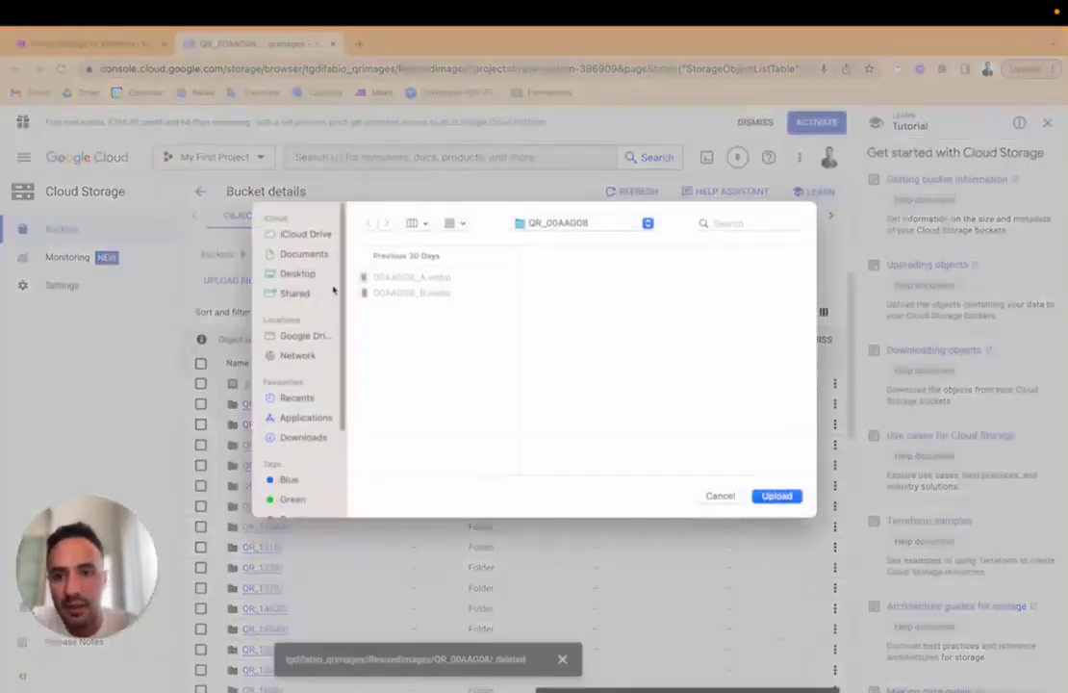
pyautogui.click(310, 274)
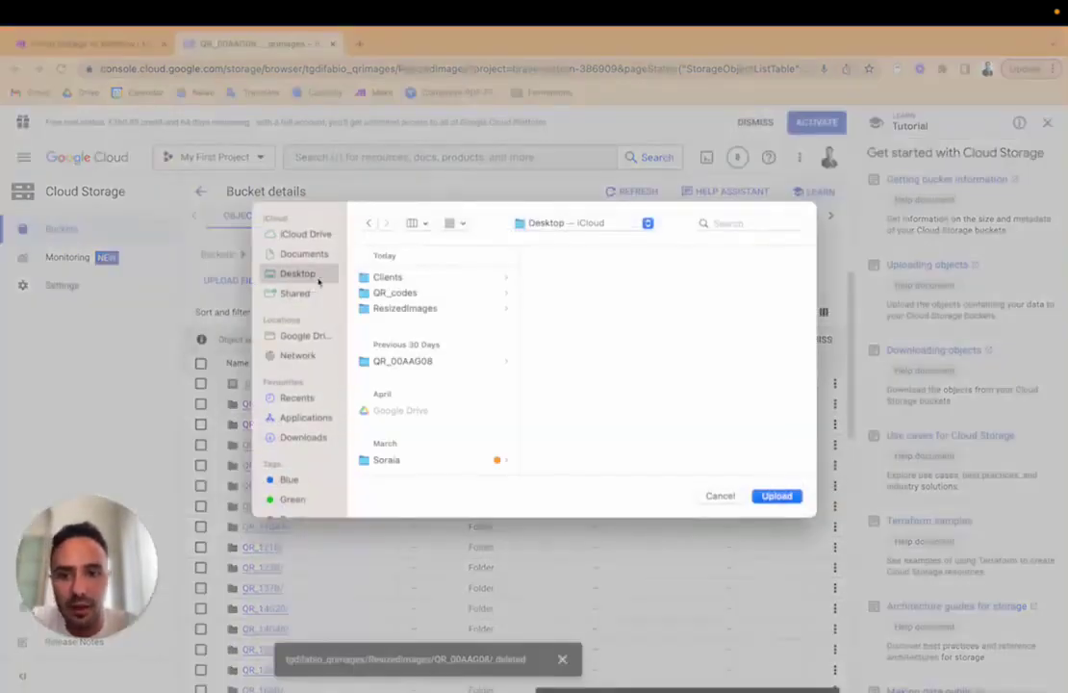
pyautogui.click(431, 362)
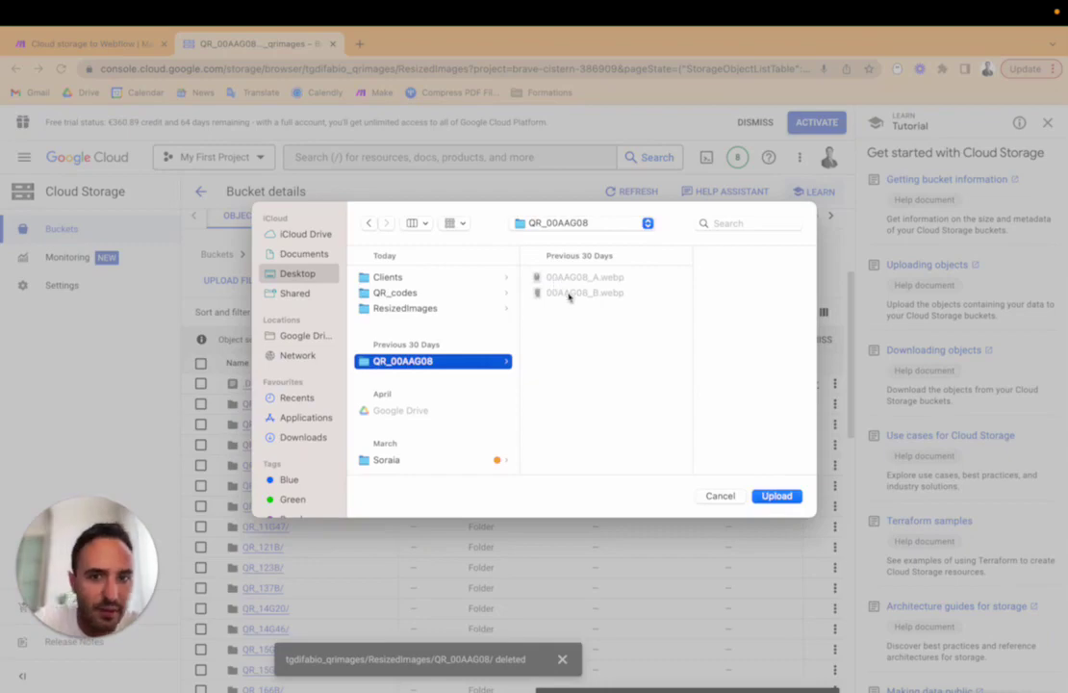
pyautogui.click(777, 496)
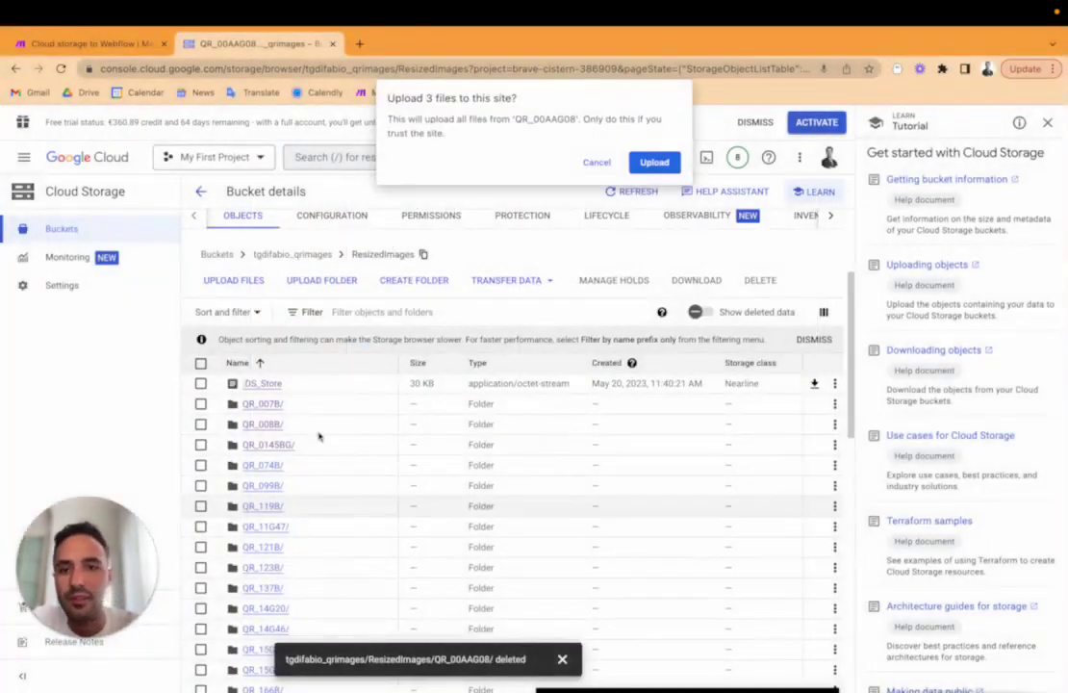
pyautogui.click(655, 163)
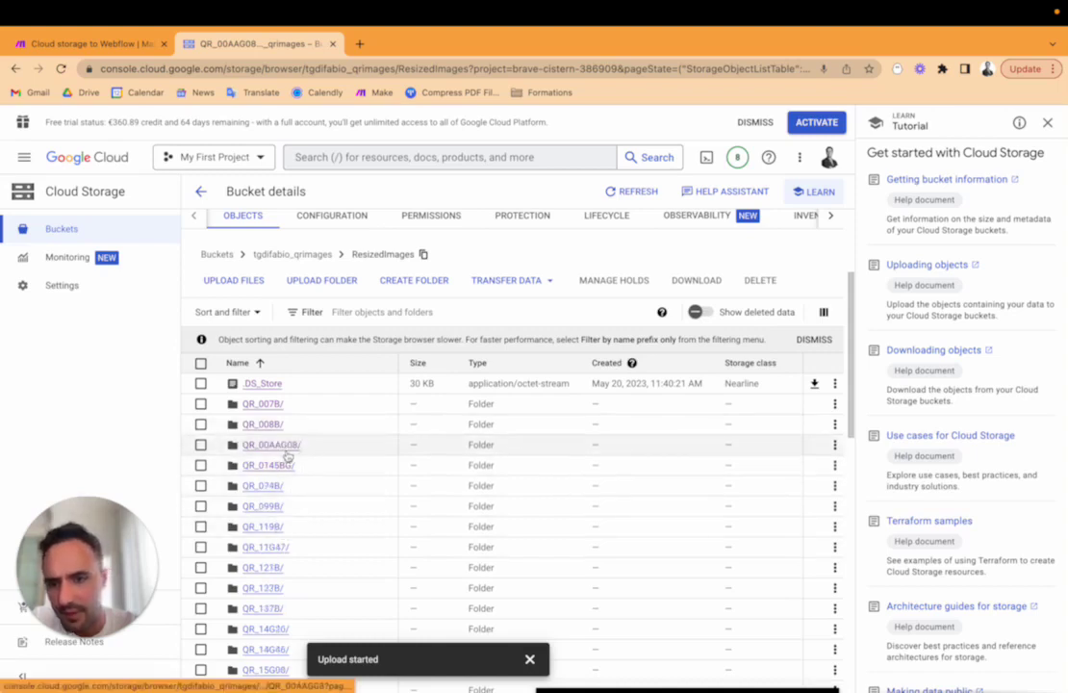
pyautogui.click(285, 451)
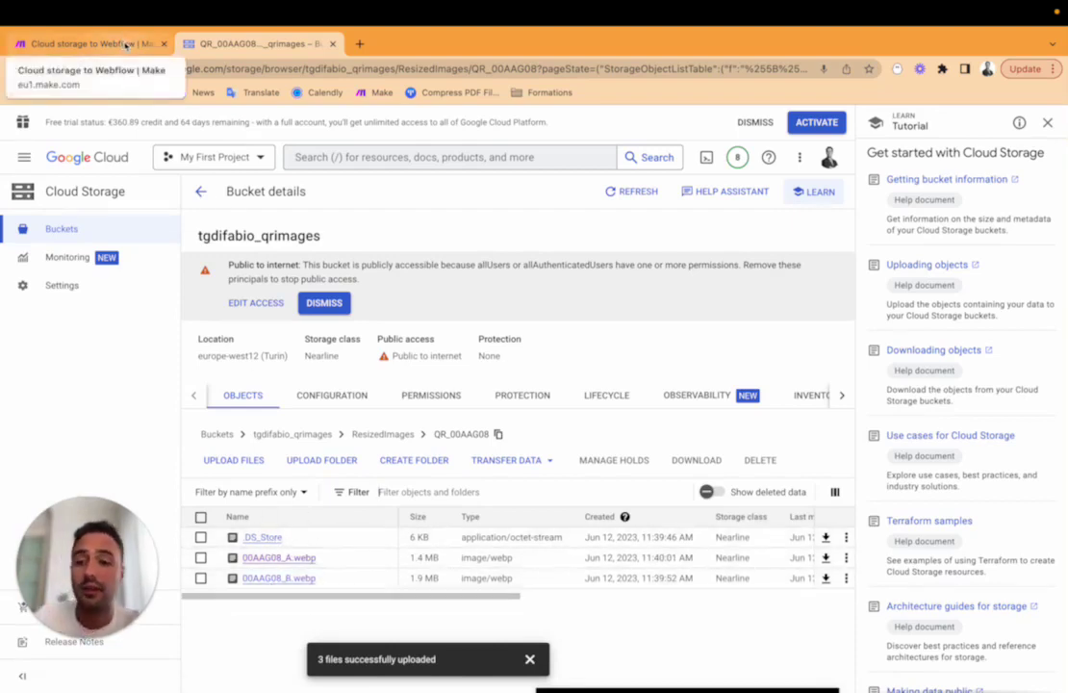
pyautogui.moveTo(682, 671)
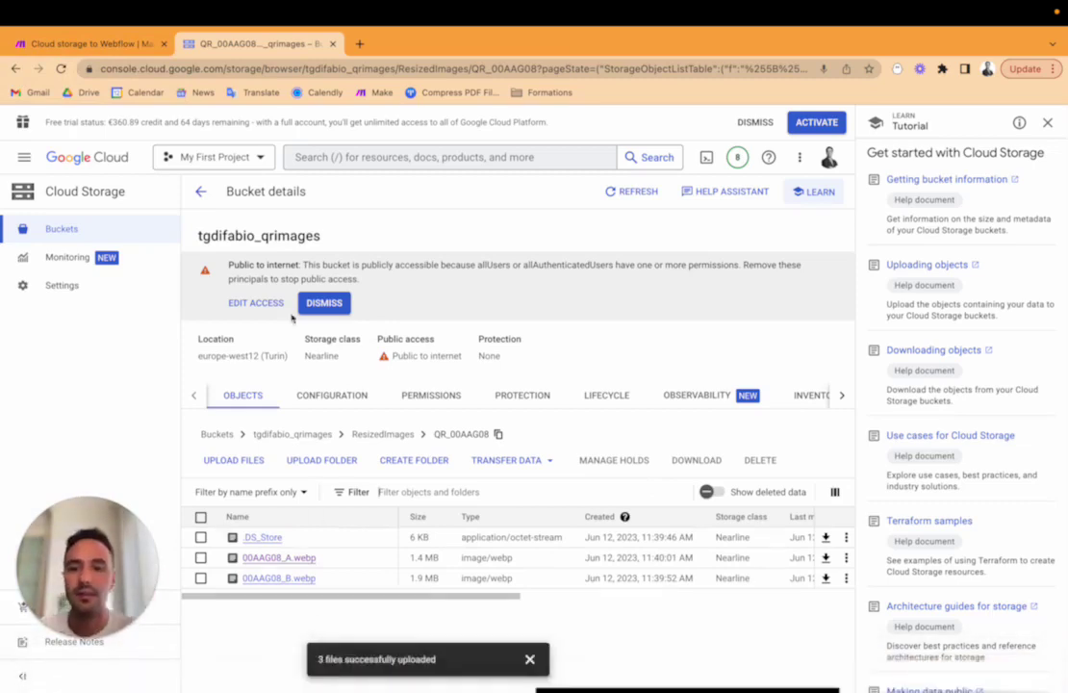
# Return to the Make scenario and review the project, bucket and search settings of the Google Cloud Storage module.
pyautogui.click(80, 39)
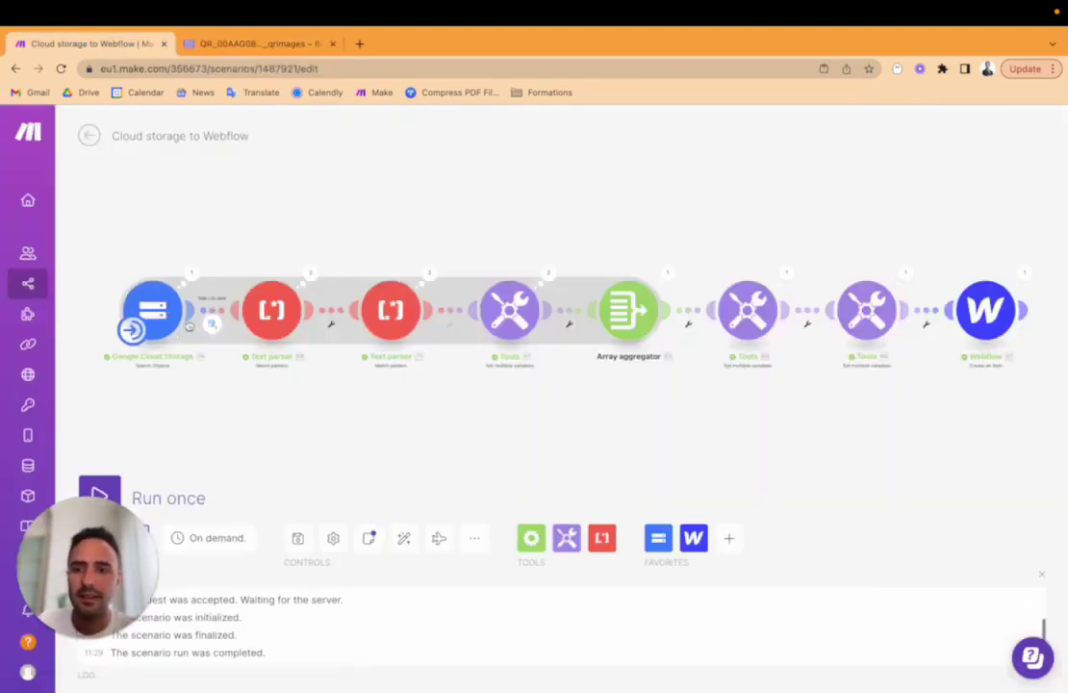
pyautogui.click(152, 310)
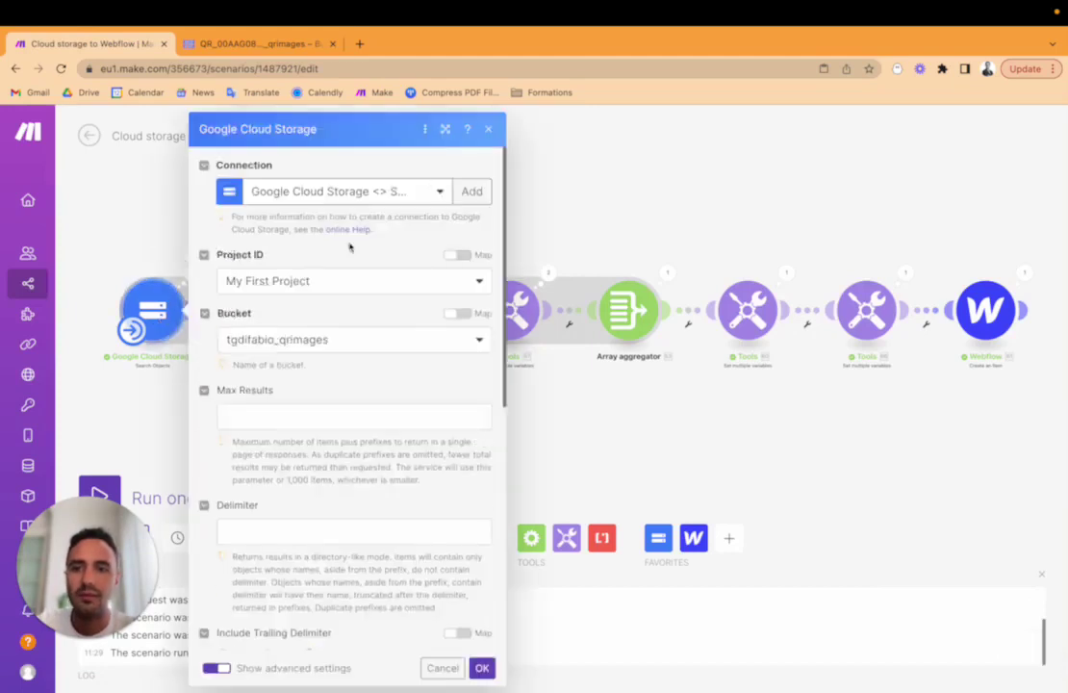
pyautogui.scroll(-1, 395, 251)
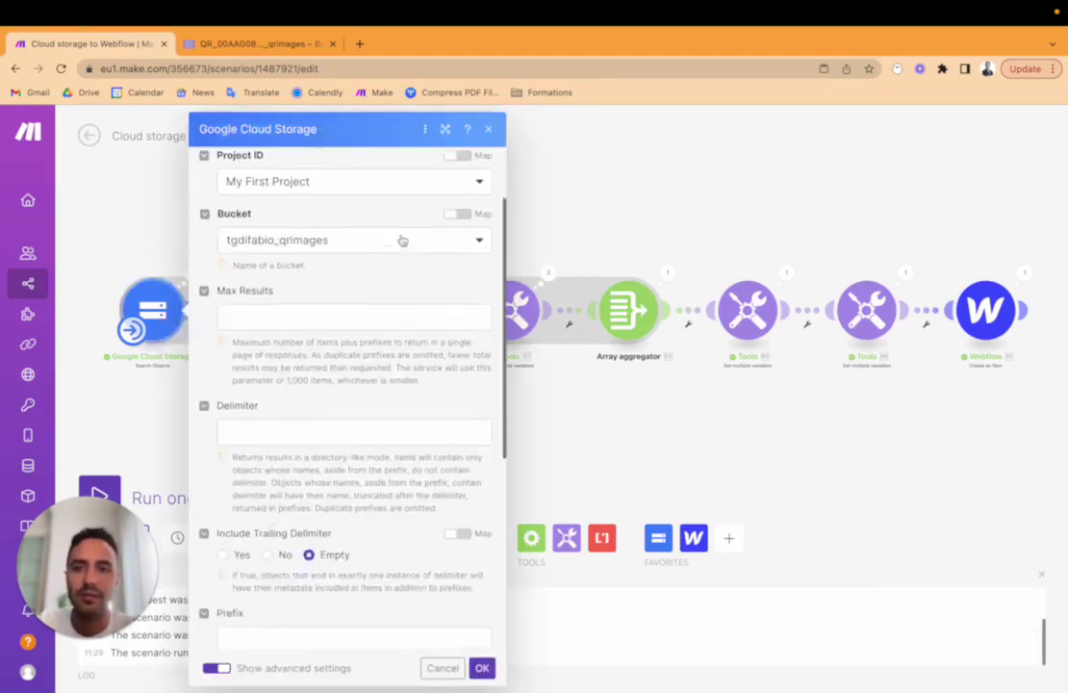
pyautogui.scroll(-3, 414, 481)
pyautogui.click(568, 442)
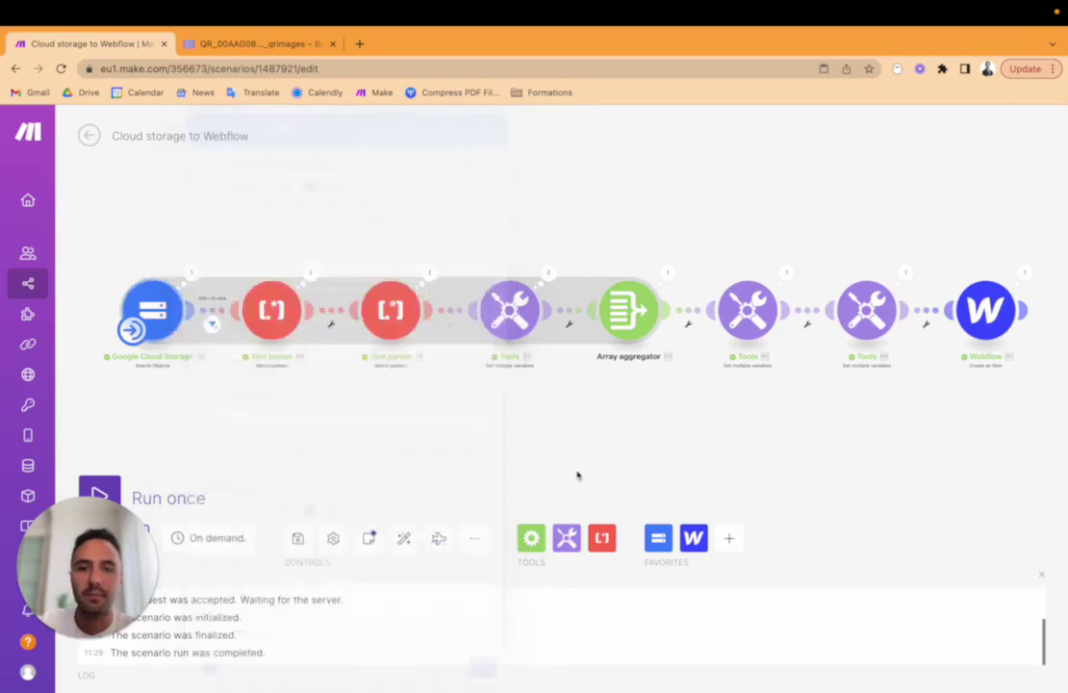
# Examine in the filter inspector how each bundle is tested against the DS_Store and Time Created conditions.
pyautogui.click(214, 329)
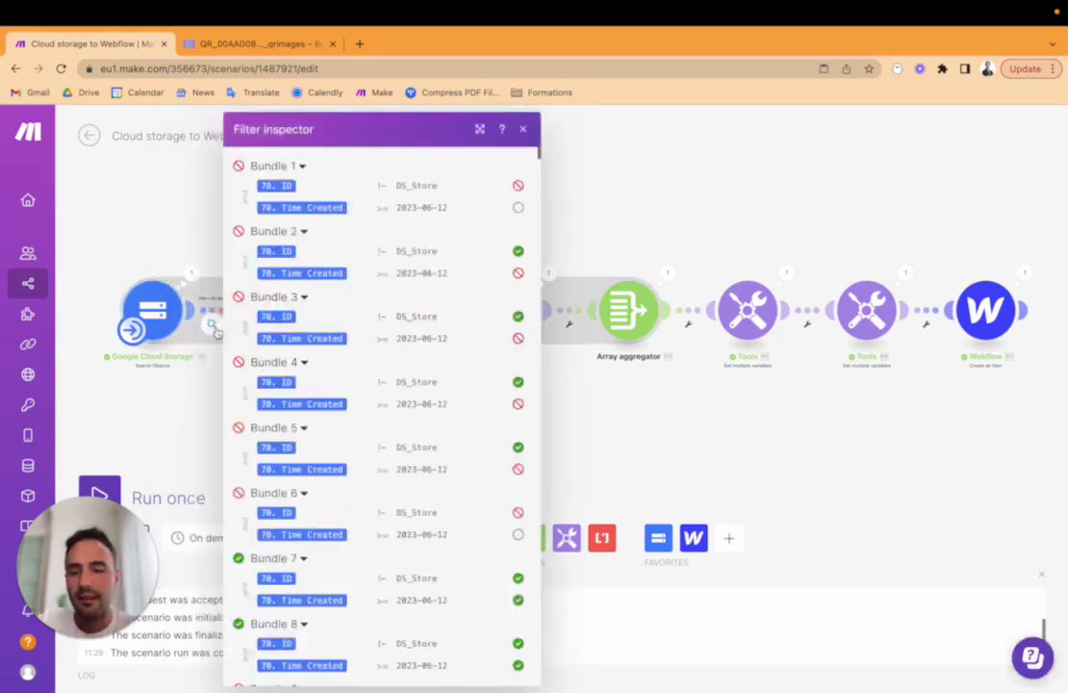
pyautogui.scroll(-2, 394, 334)
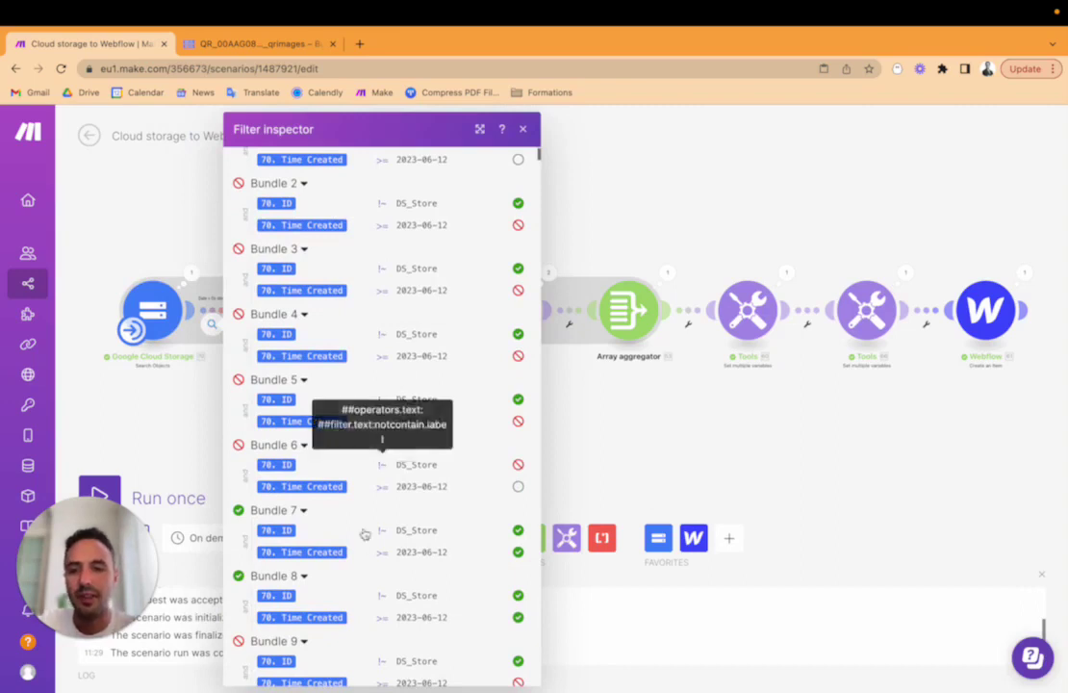
pyautogui.scroll(-3, 375, 462)
pyautogui.scroll(3, 318, 375)
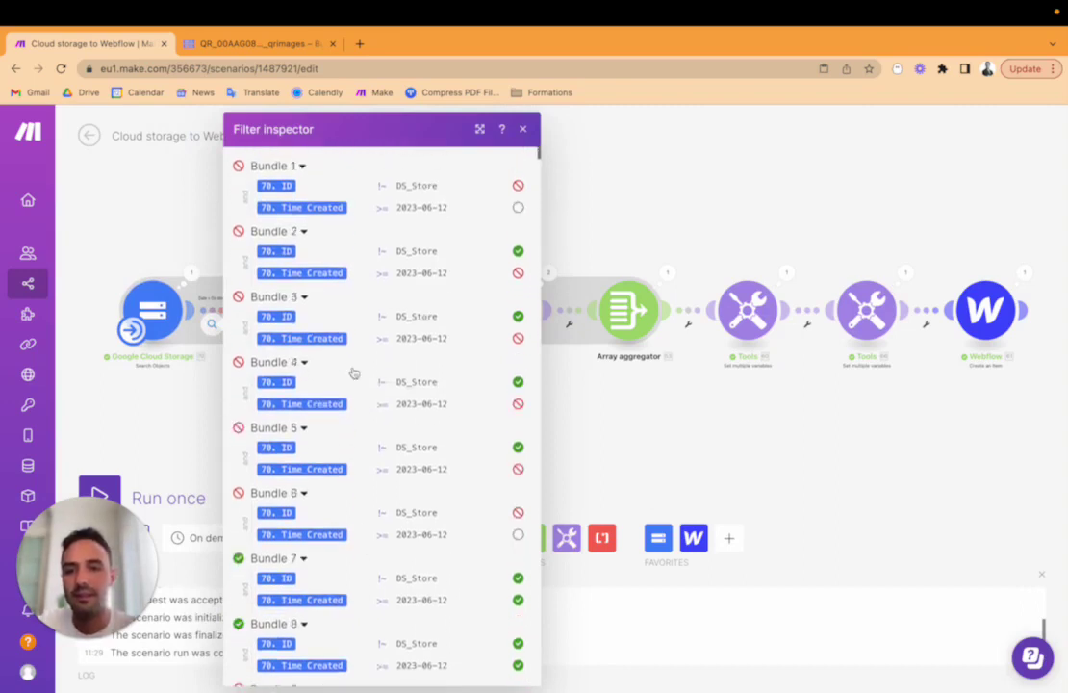
pyautogui.moveTo(392, 187); pyautogui.dragTo(470, 186)
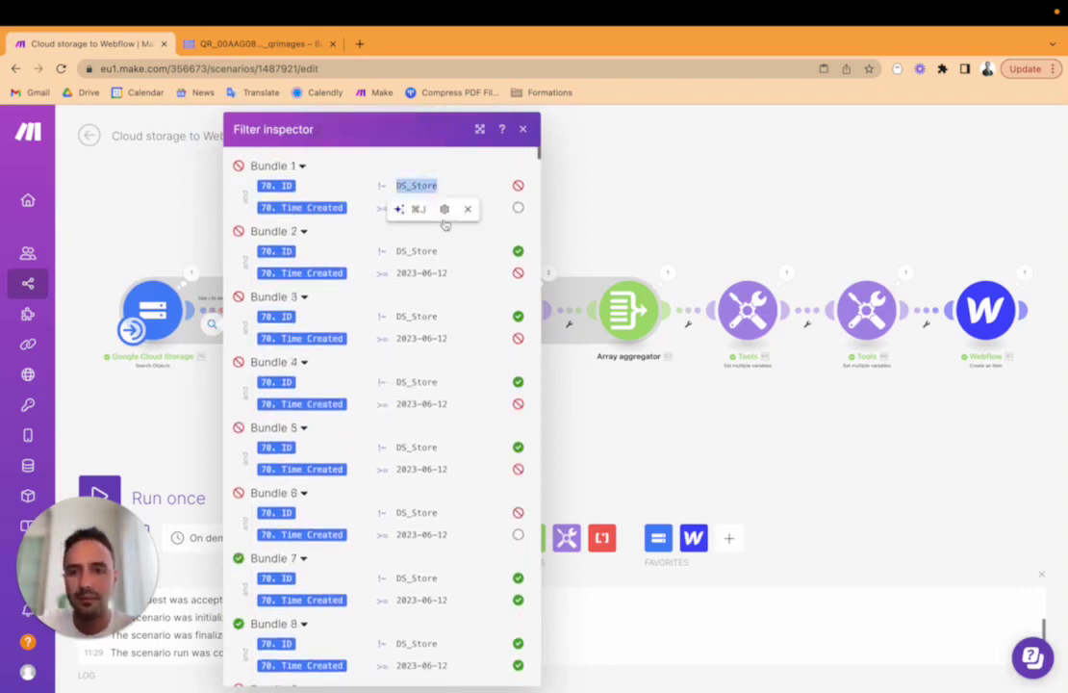
pyautogui.scroll(-2, 418, 313)
pyautogui.scroll(-2, 418, 313)
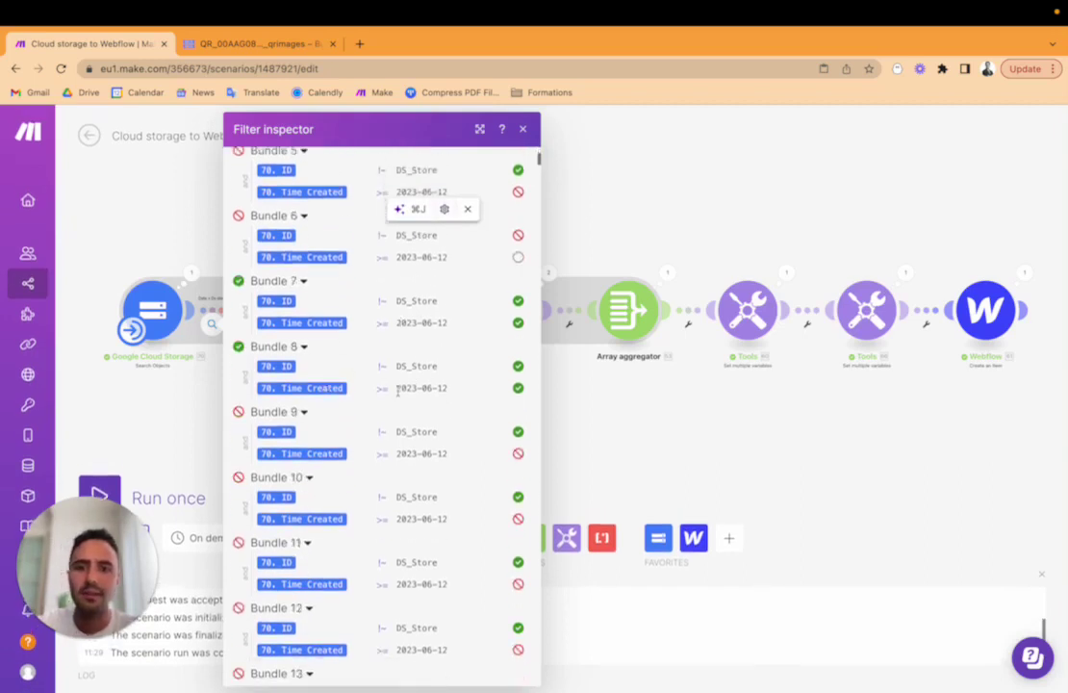
pyautogui.moveTo(396, 388); pyautogui.dragTo(454, 392)
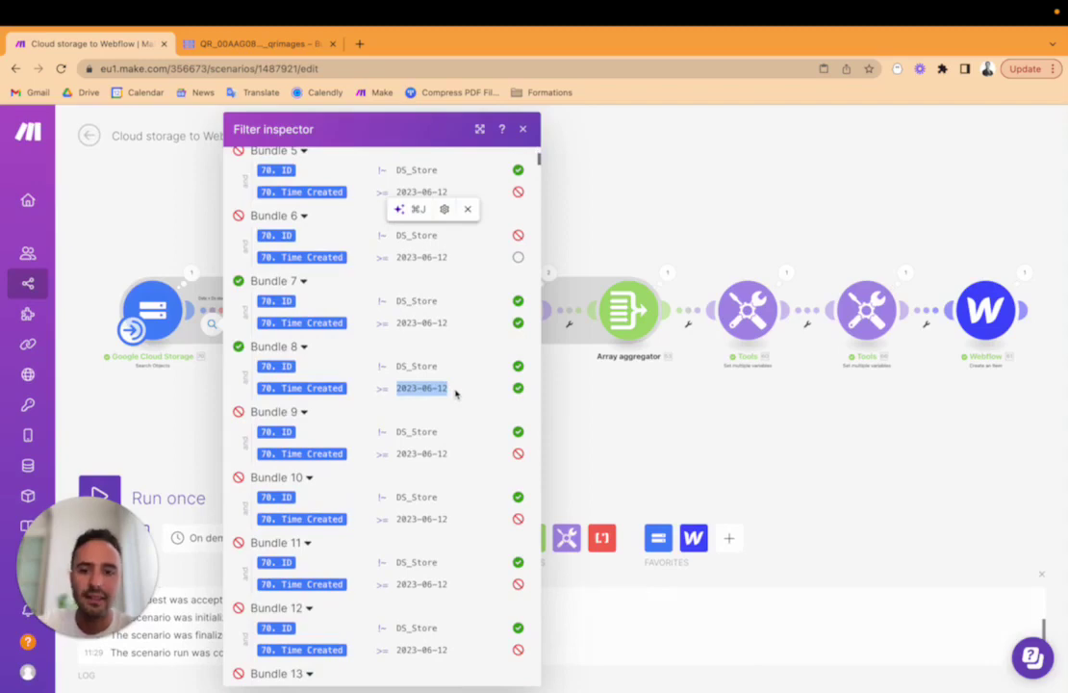
pyautogui.click(610, 410)
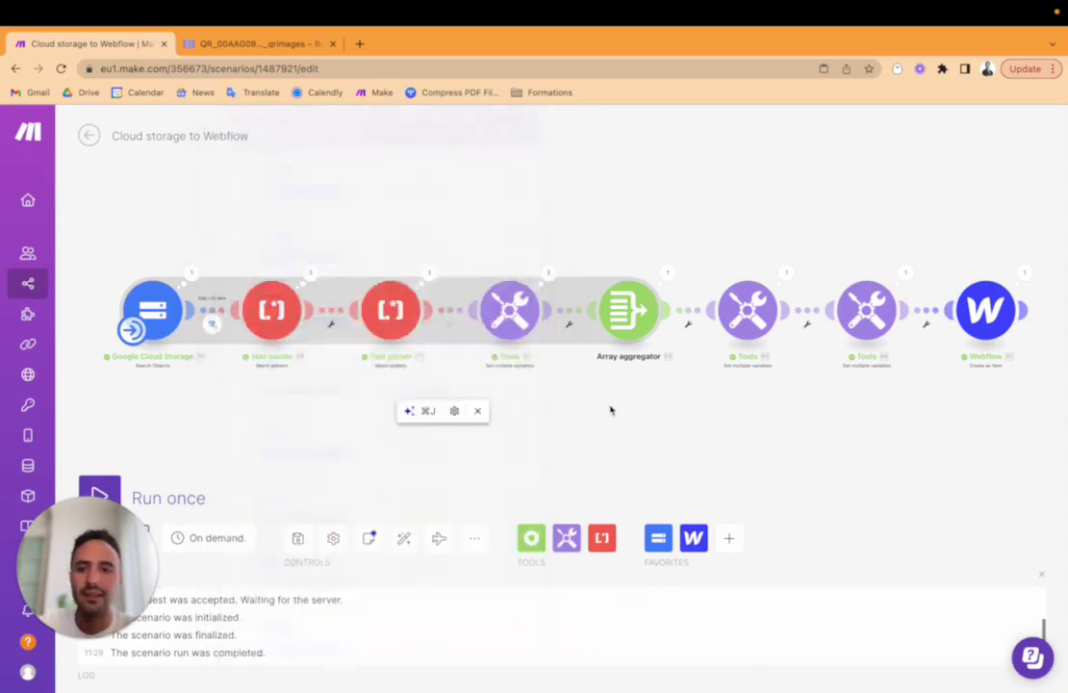
# Save the scenario's pending changes and open the filter between the Google Cloud Storage module and the first text parser.
pyautogui.click(90, 136)
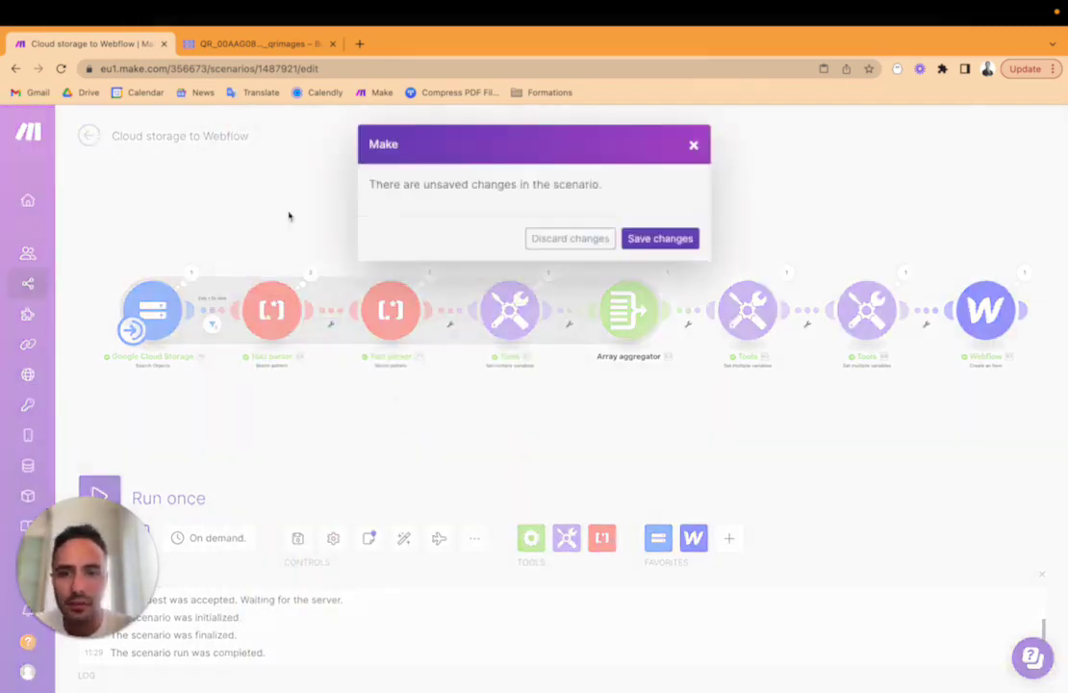
pyautogui.click(651, 239)
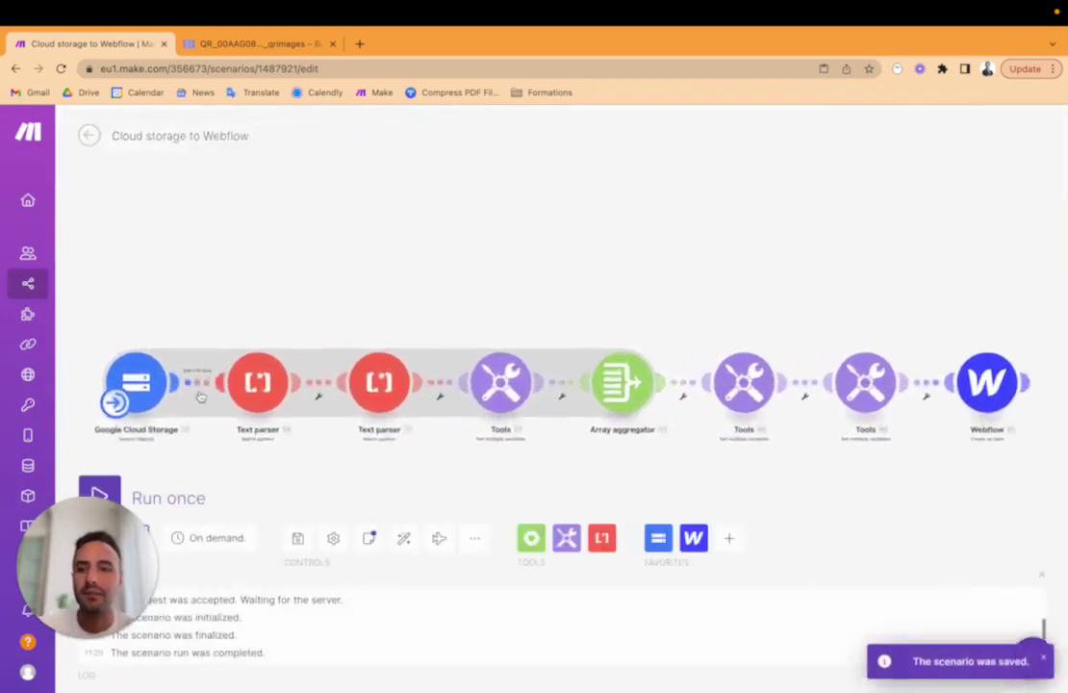
pyautogui.click(196, 394)
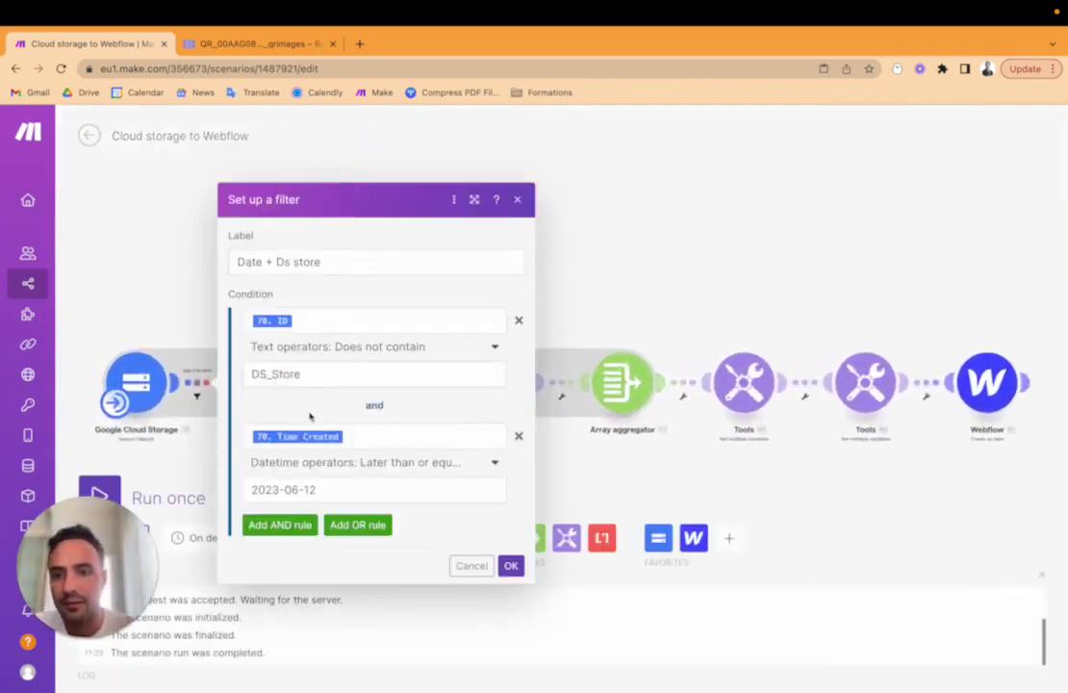
# Review the Time Created date condition of the "Date + Ds store" filter and accept the filter with its existing settings.
pyautogui.click(363, 436)
pyautogui.click(400, 486)
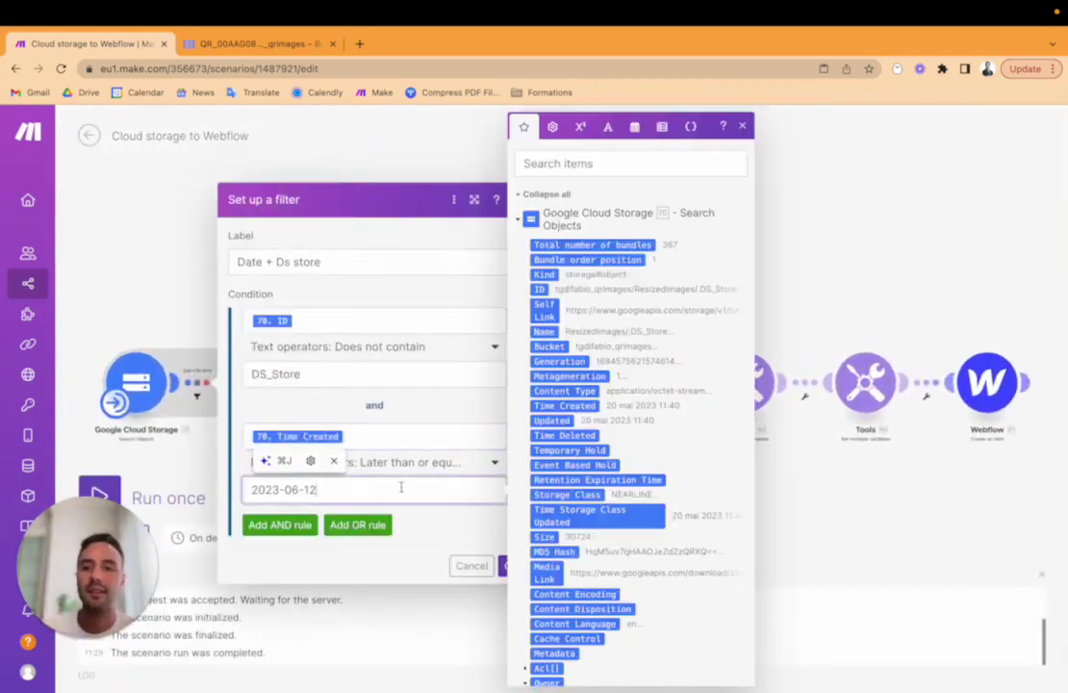
pyautogui.moveTo(970, 7)
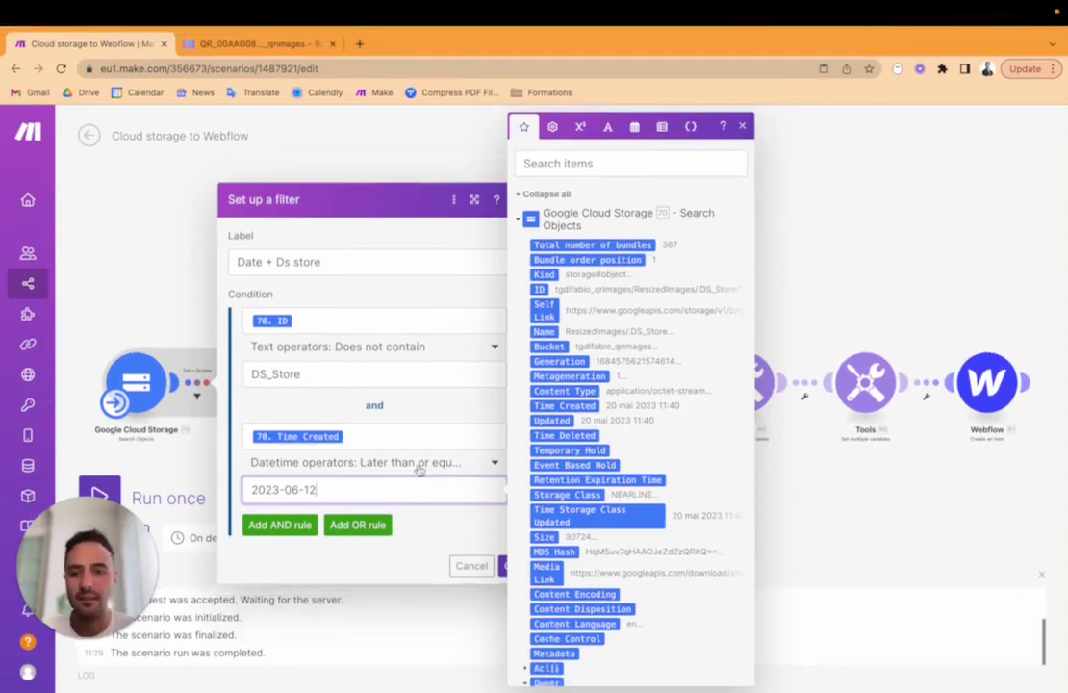
pyautogui.click(466, 537)
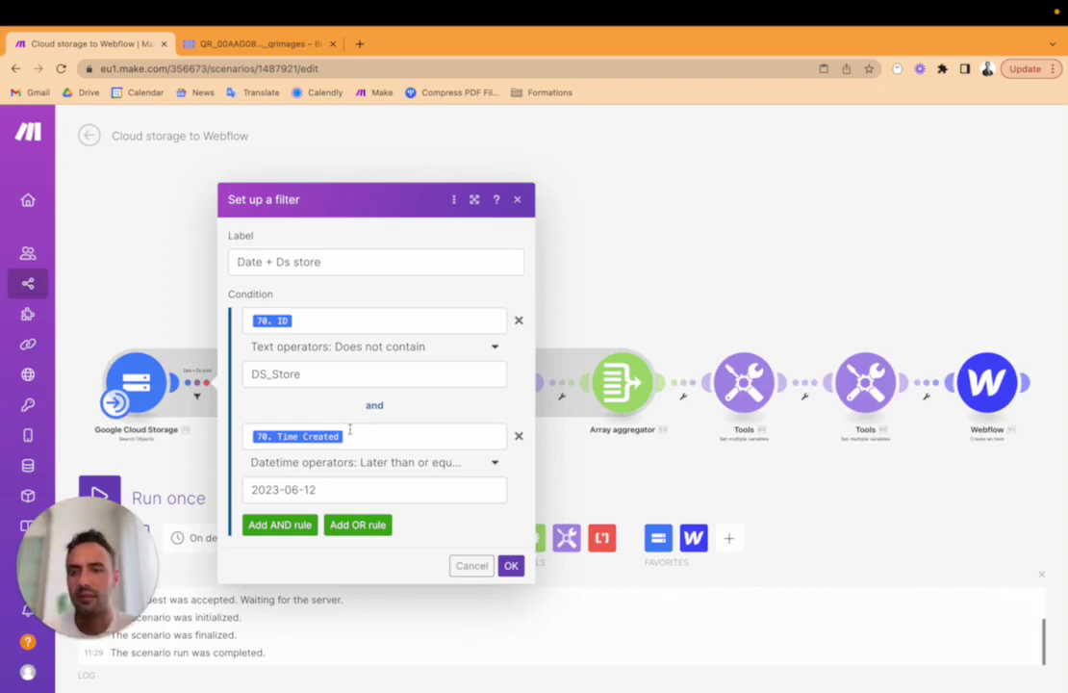
pyautogui.tripleClick(279, 490)
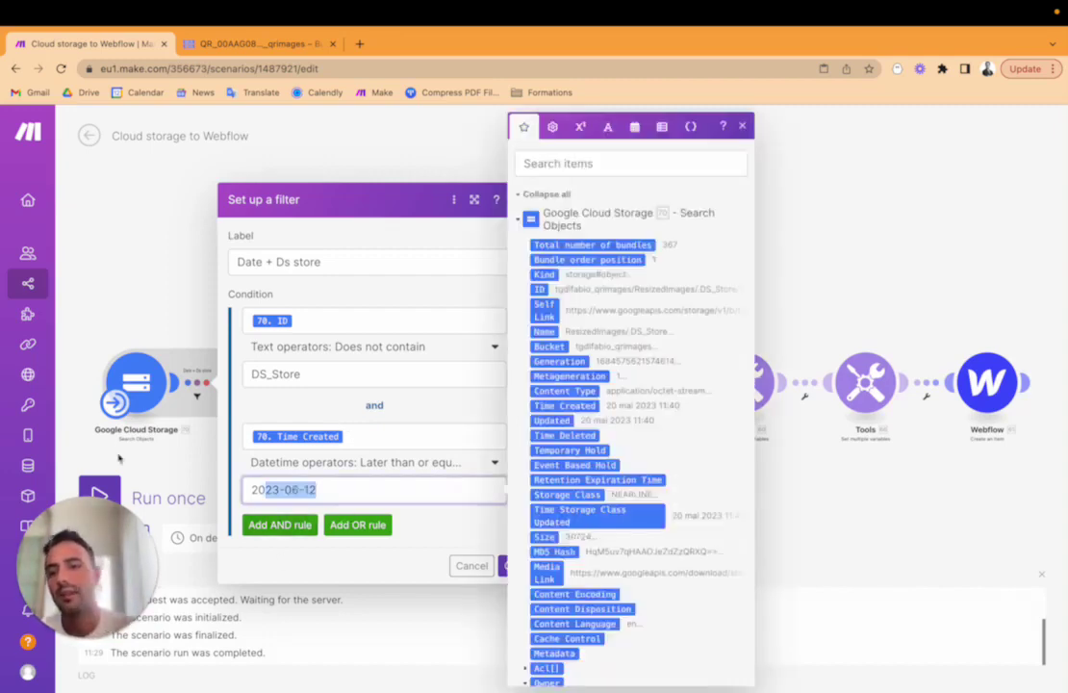
pyautogui.click(192, 472)
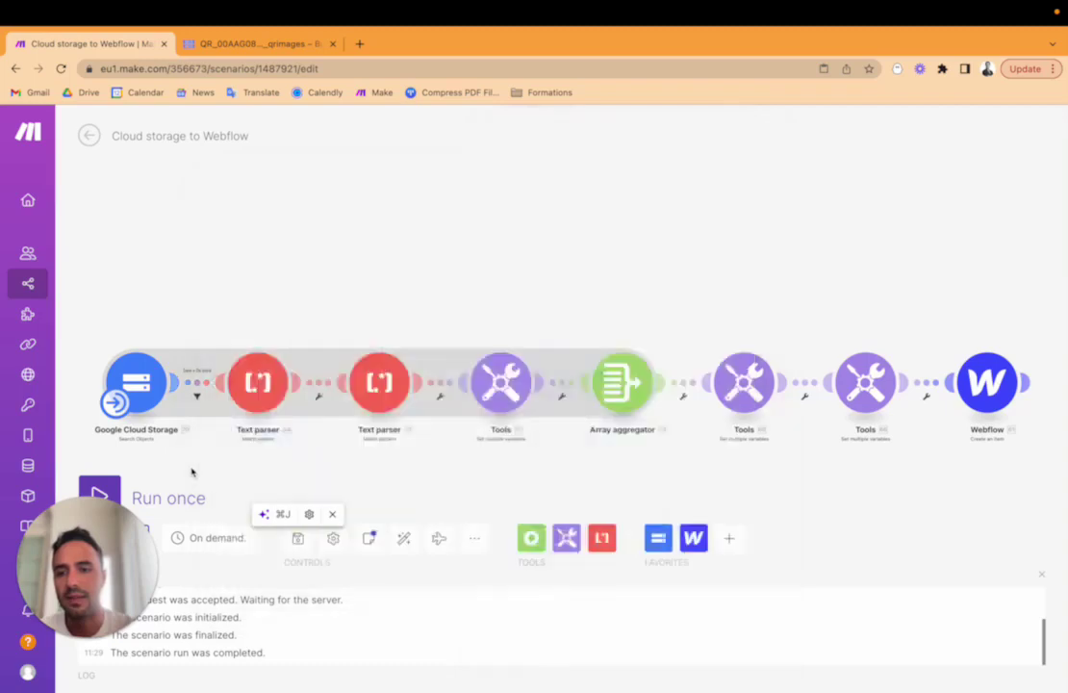
pyautogui.click(206, 396)
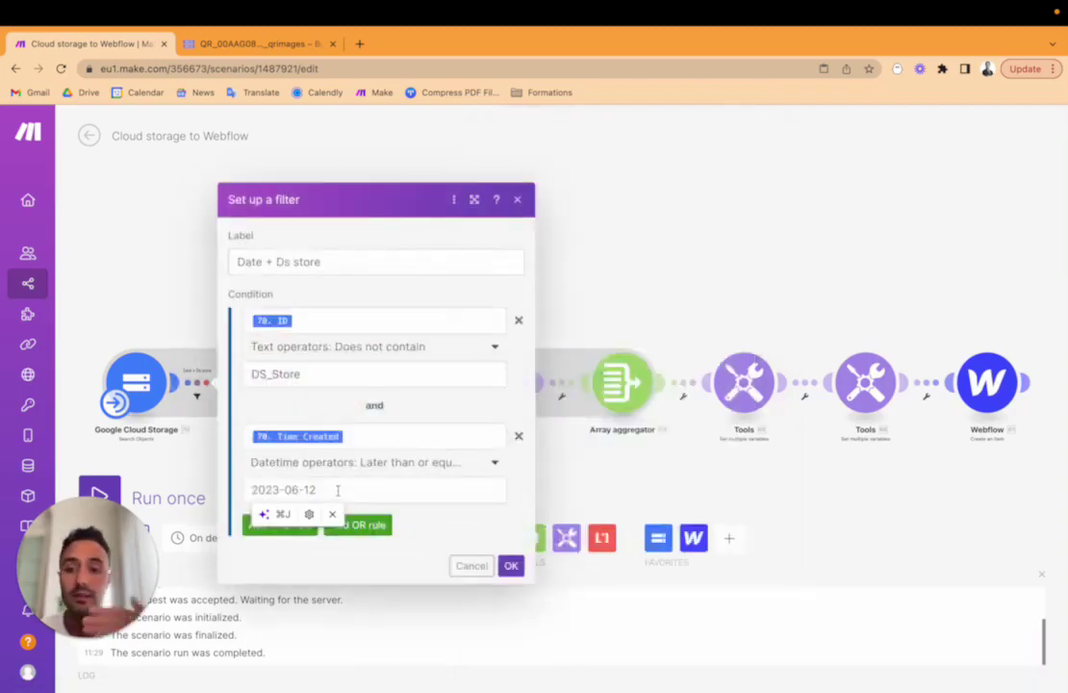
pyautogui.click(510, 566)
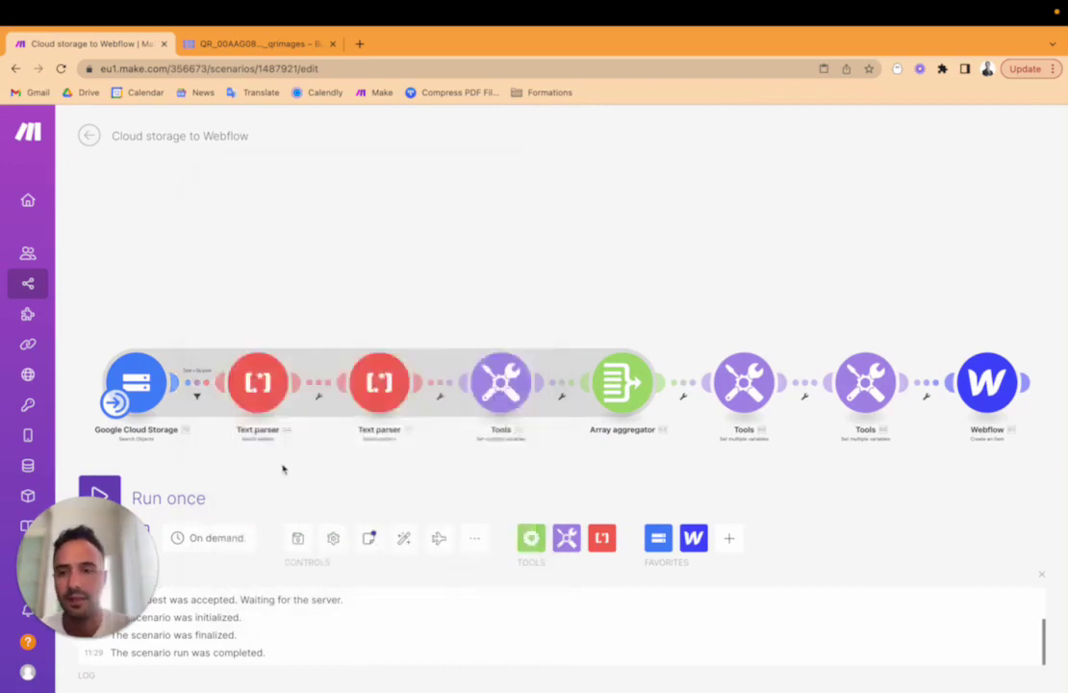
# Review the first text parser's regular expression and its capture group for the item code, accepting the module with its existing settings.
pyautogui.scroll(3, 284, 457)
pyautogui.click(266, 366)
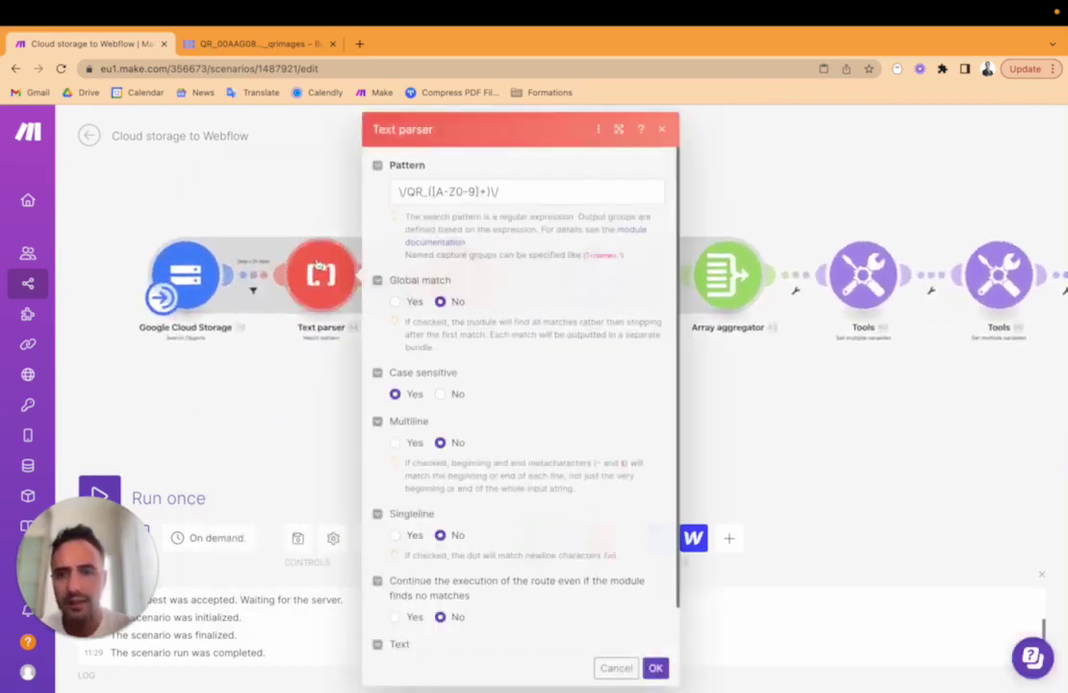
pyautogui.tripleClick(526, 191)
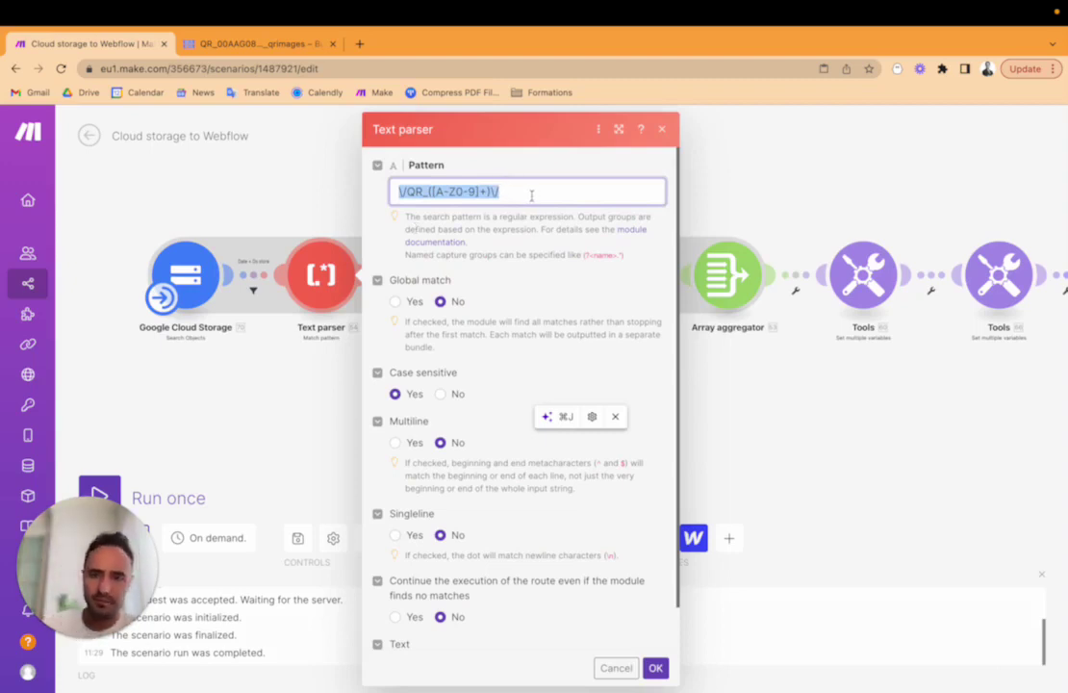
pyautogui.scroll(-1, 443, 279)
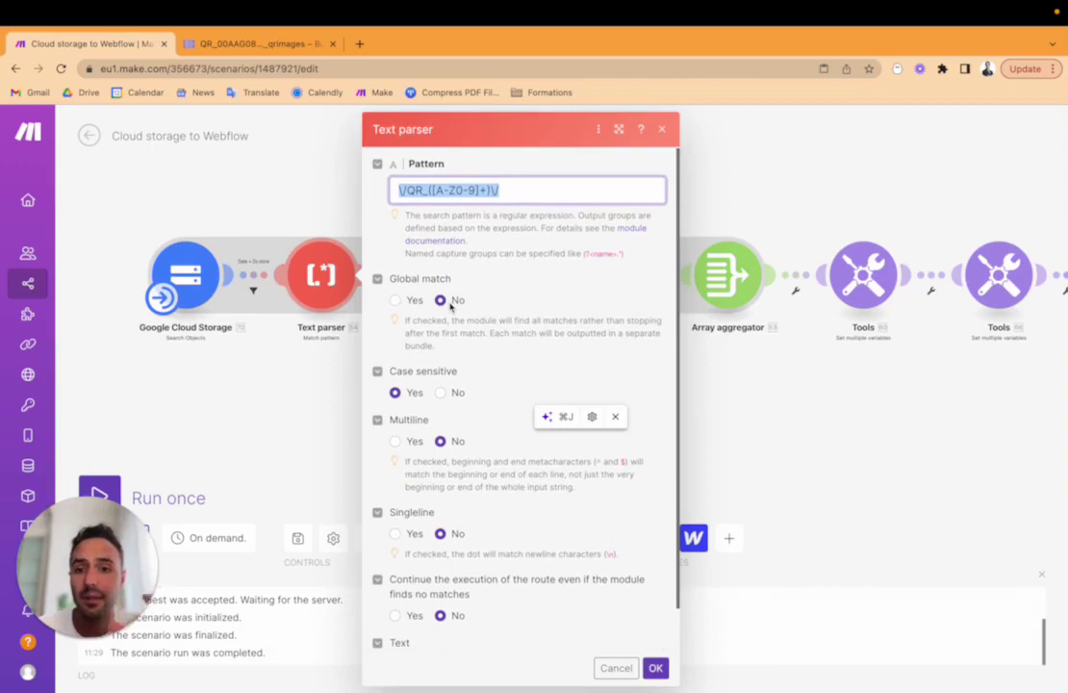
pyautogui.scroll(-2, 450, 306)
pyautogui.scroll(2, 462, 236)
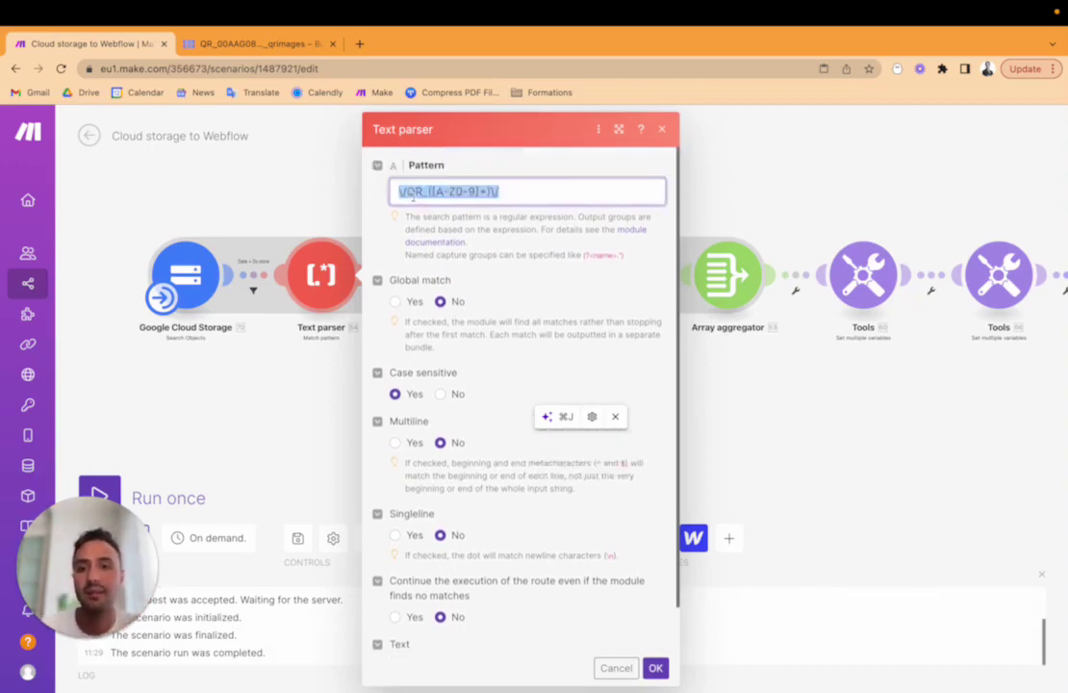
pyautogui.moveTo(429, 192); pyautogui.dragTo(490, 193)
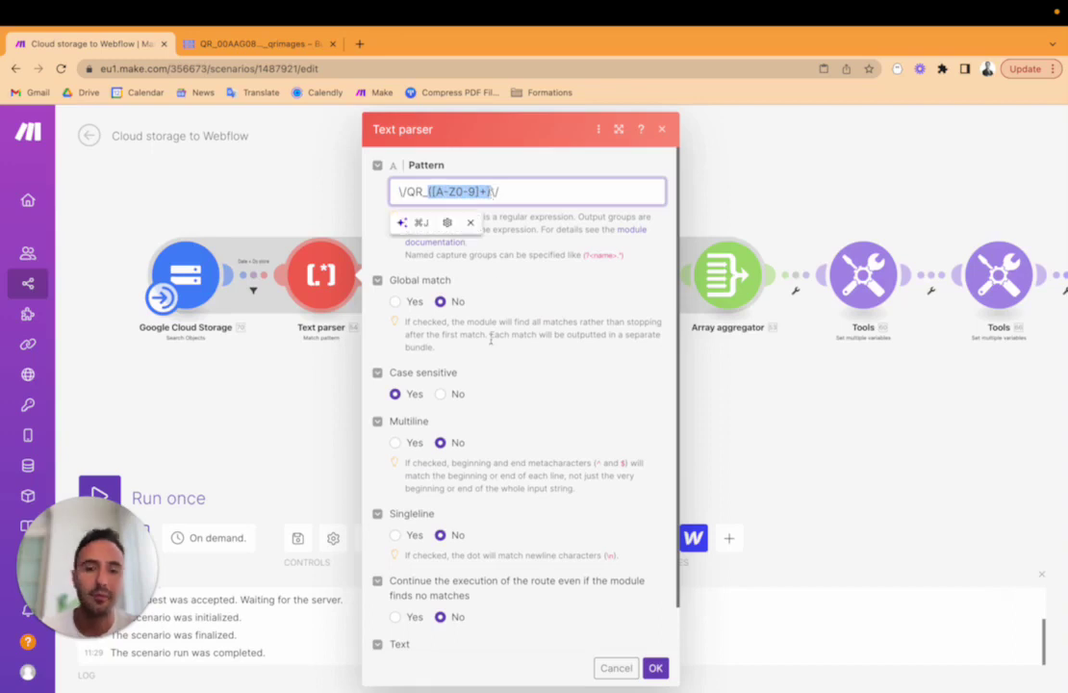
pyautogui.scroll(-1, 539, 481)
pyautogui.click(655, 669)
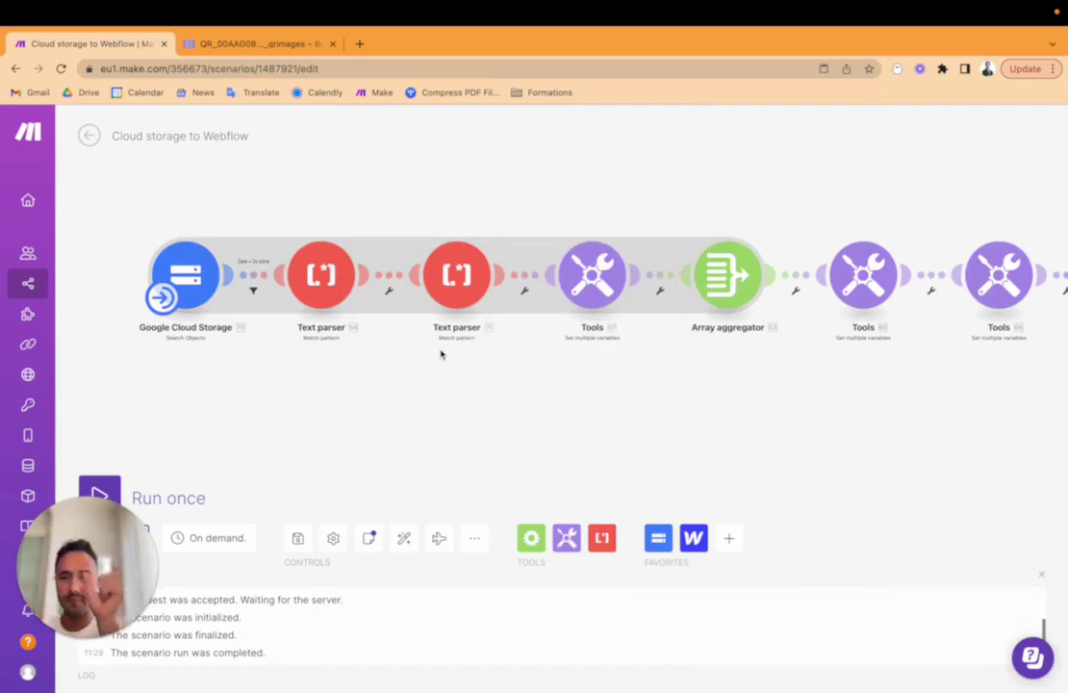
# Review the second text parser's pattern and its source text for the image URL, comparing it with the first text parser's pattern.
pyautogui.click(458, 277)
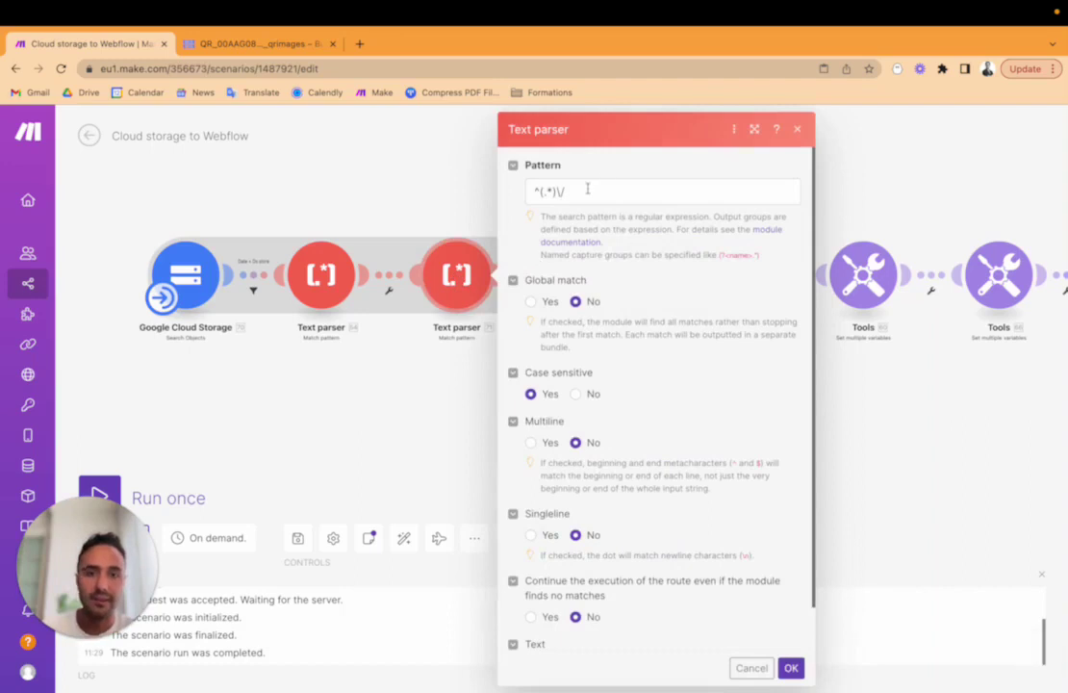
pyautogui.scroll(-1, 630, 270)
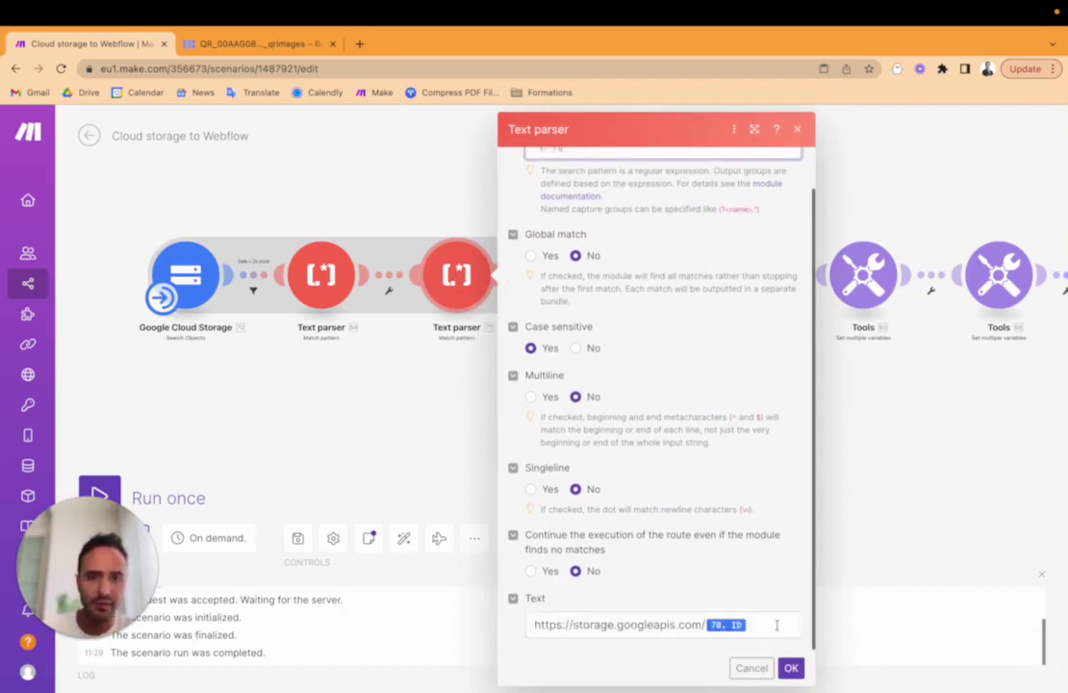
pyautogui.moveTo(777, 624); pyautogui.dragTo(522, 627)
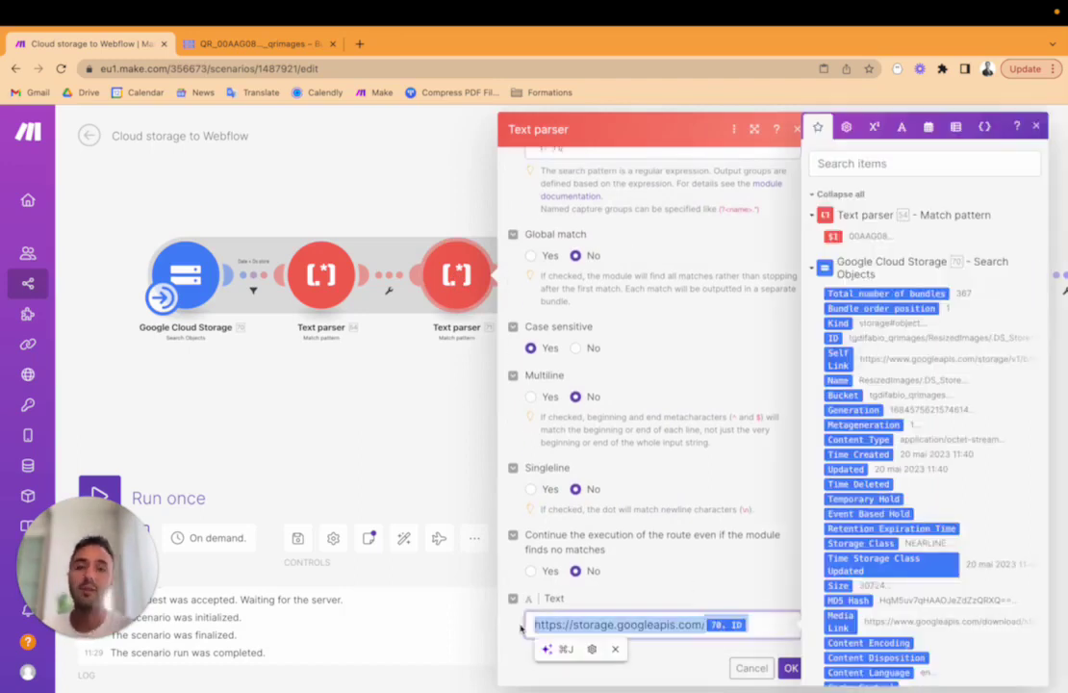
pyautogui.click(257, 433)
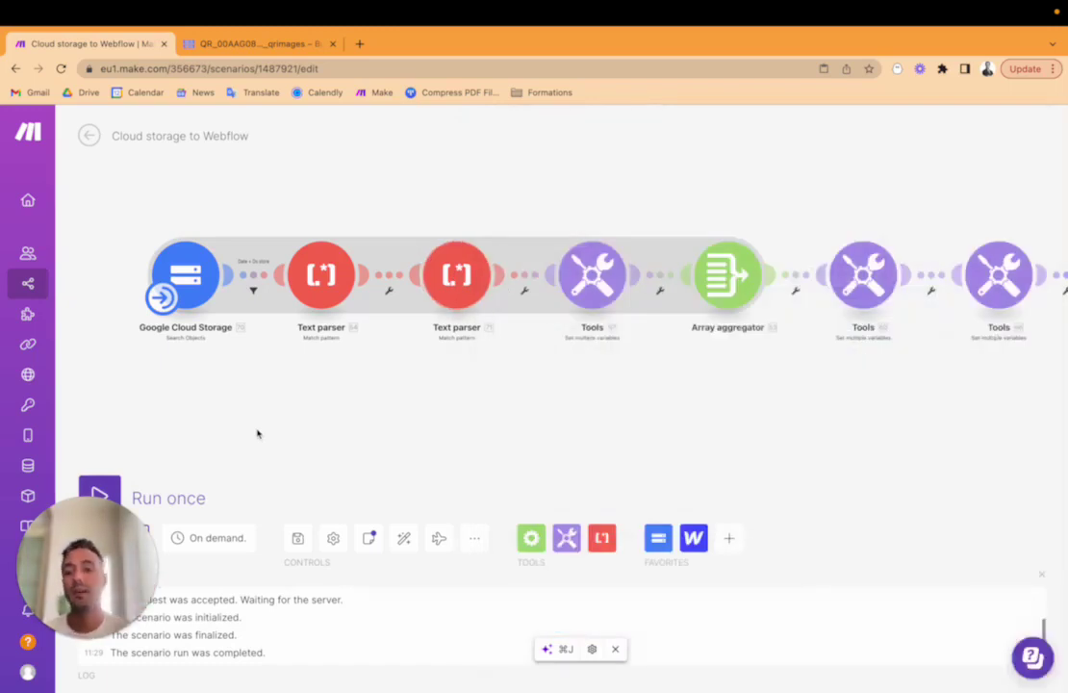
pyautogui.click(456, 277)
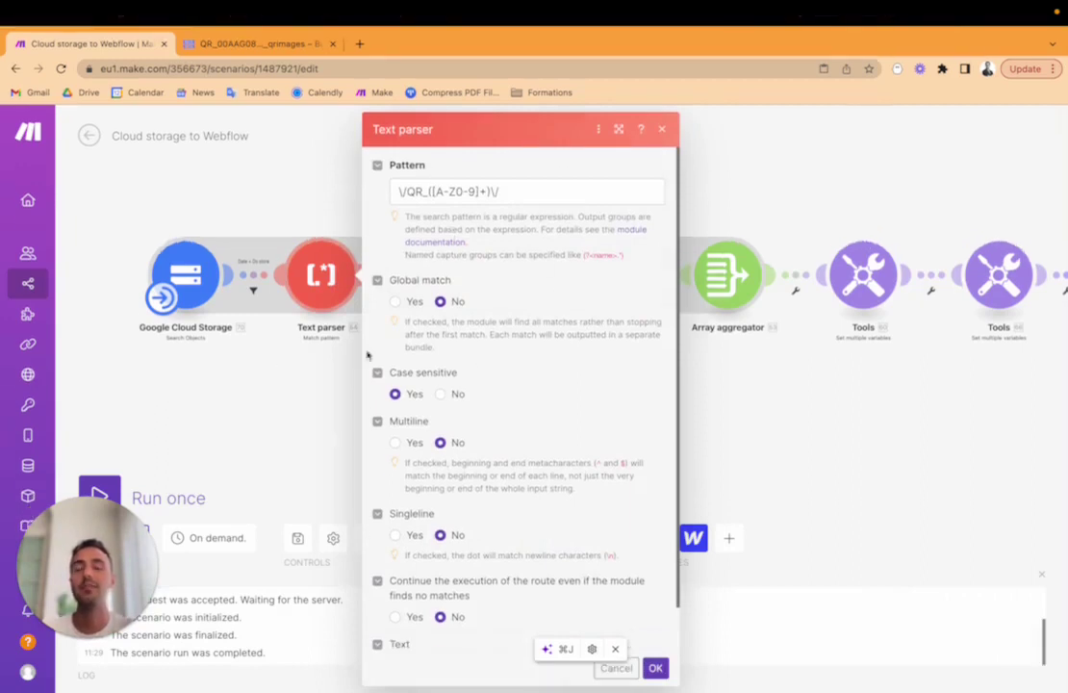
pyautogui.click(260, 384)
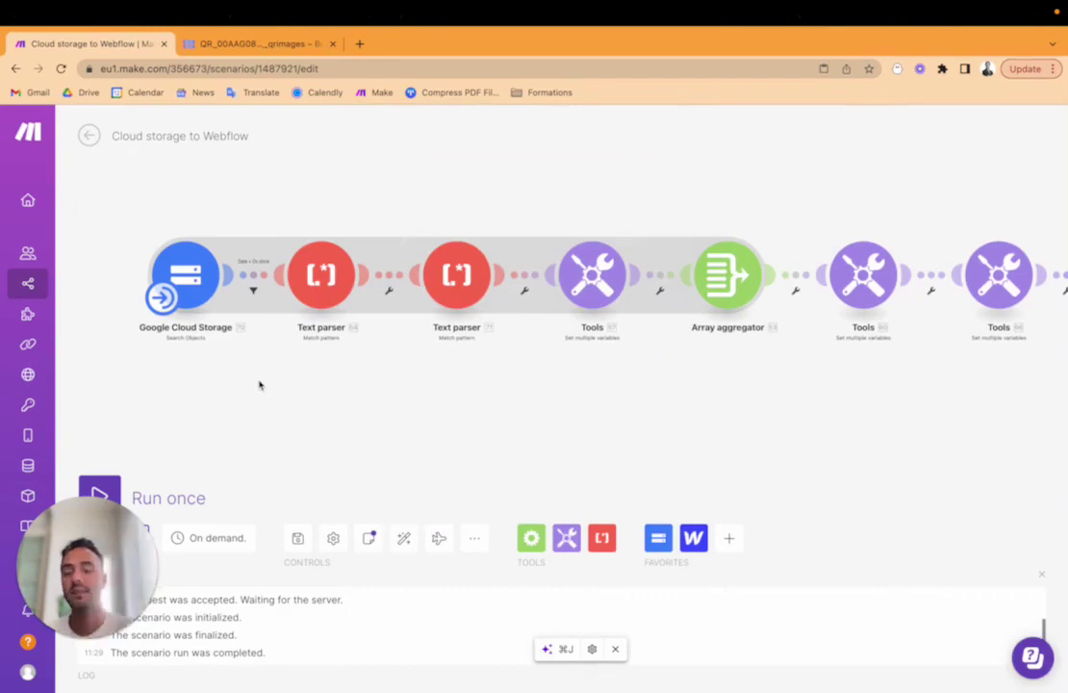
pyautogui.click(454, 274)
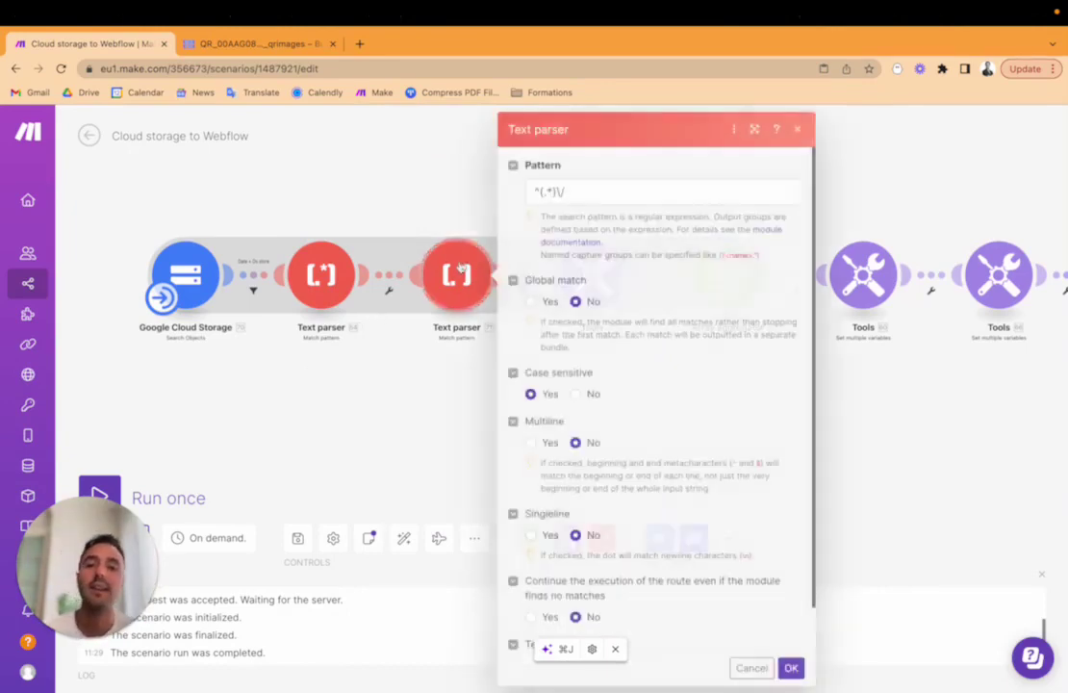
pyautogui.click(379, 411)
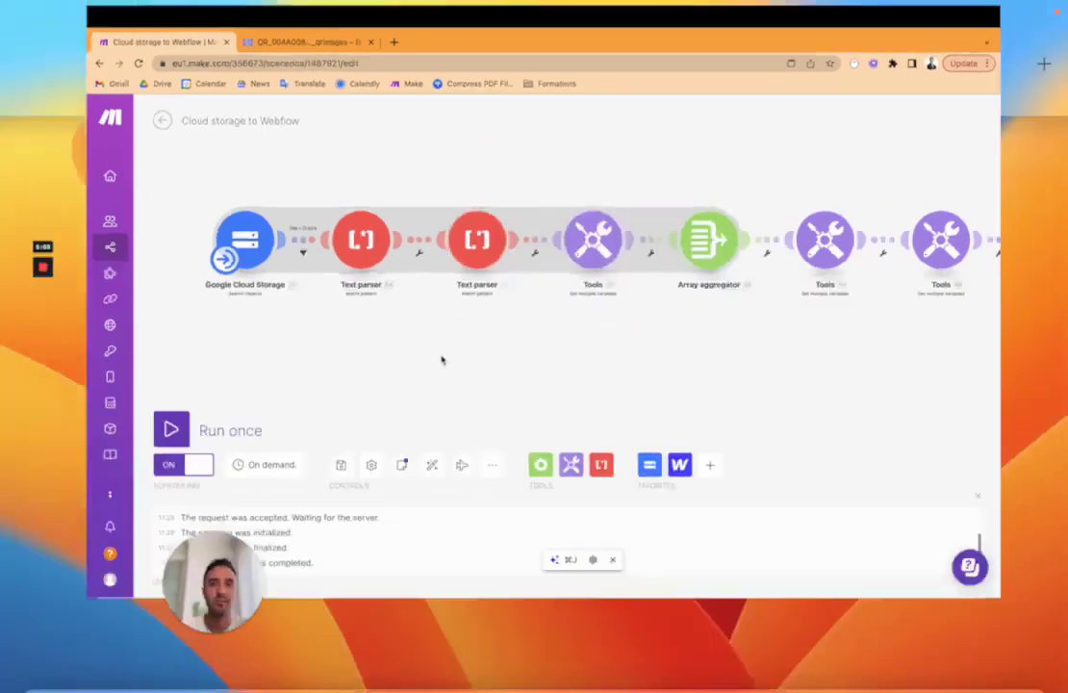
# Switch to the Webflow CMS and examine the name, slug and QR Gallery fields of item L406 in the QR Images collection.
pyautogui.hotkey('ctrl', 'Up')
pyautogui.click(750, 81)
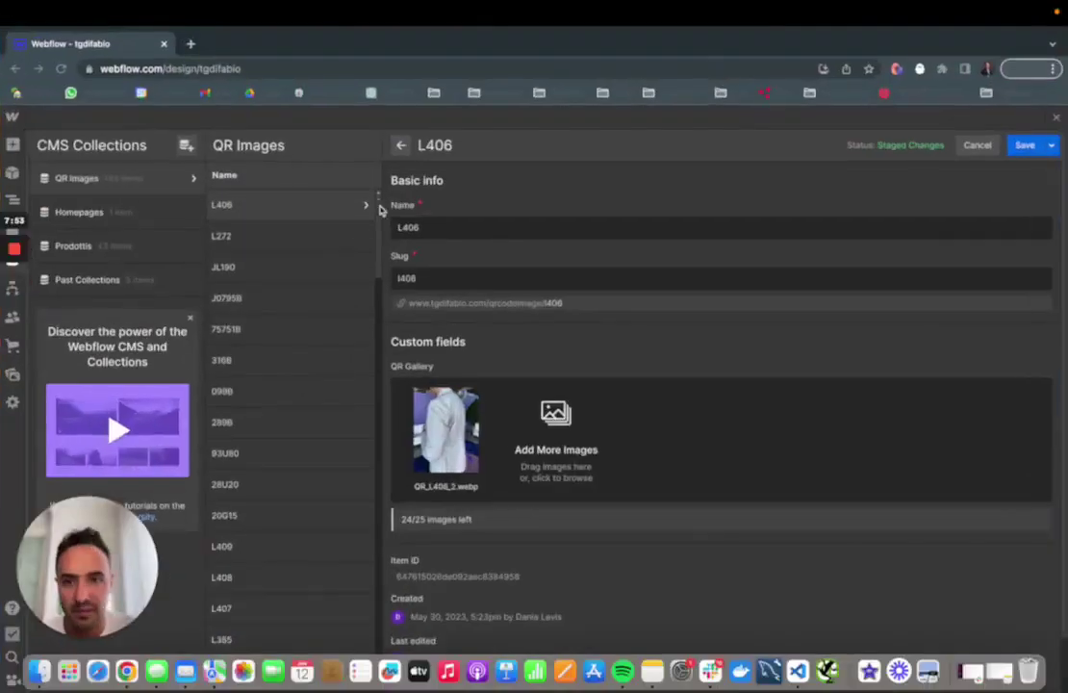
pyautogui.click(415, 225)
pyautogui.doubleClick(415, 225)
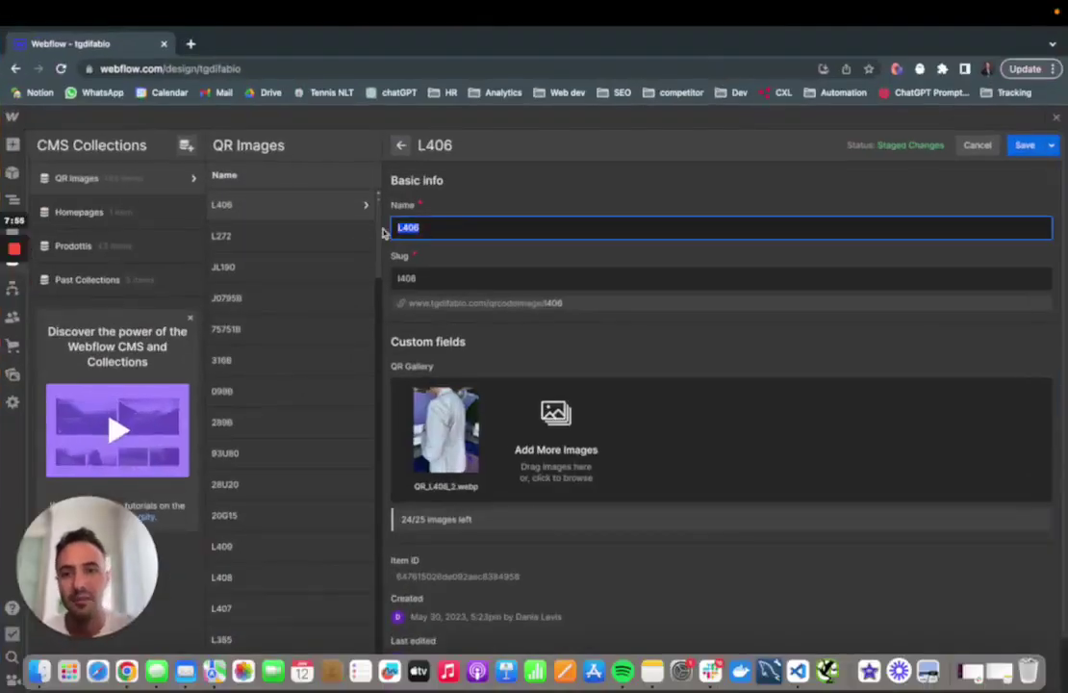
pyautogui.click(436, 227)
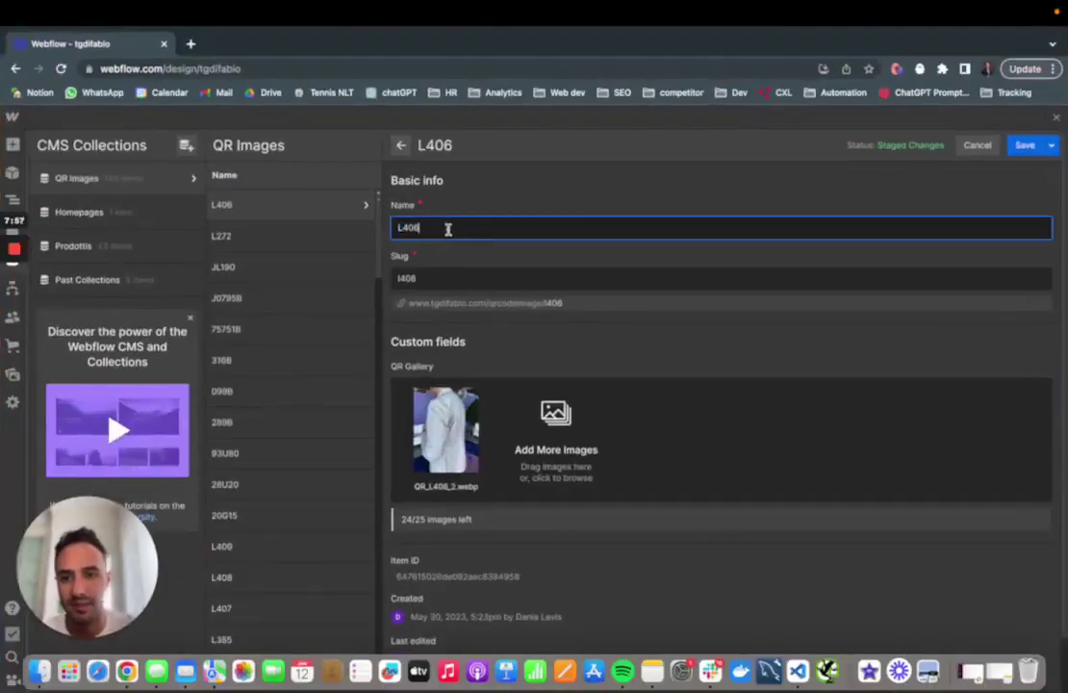
pyautogui.doubleClick(446, 228)
pyautogui.scroll(-2, 442, 279)
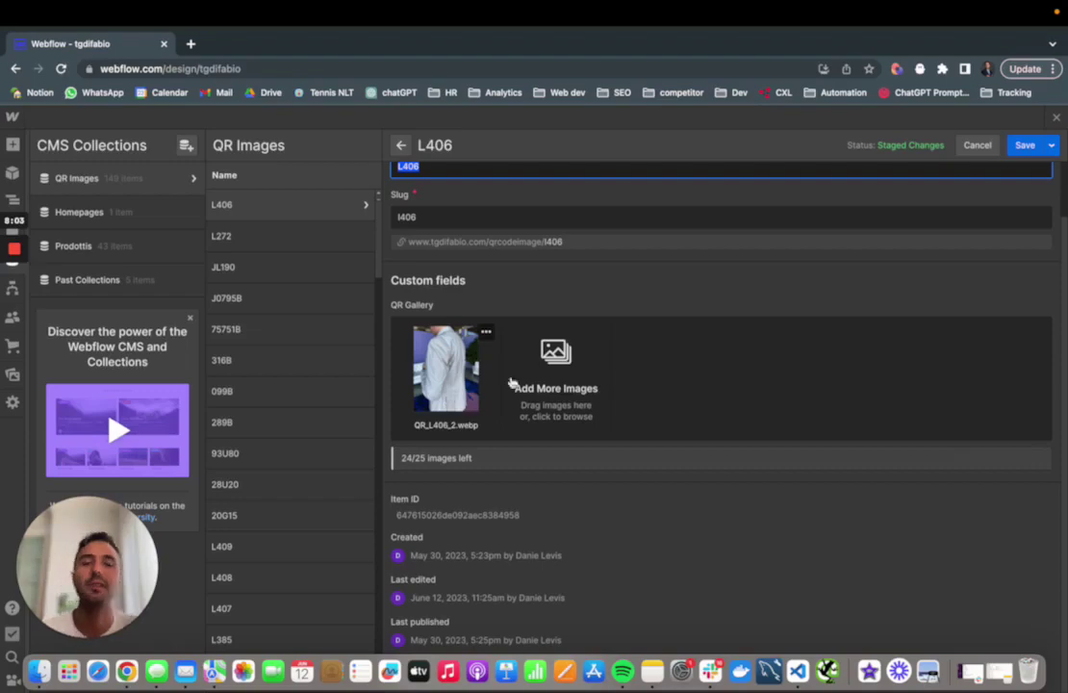
pyautogui.scroll(1, 443, 366)
pyautogui.click(453, 191)
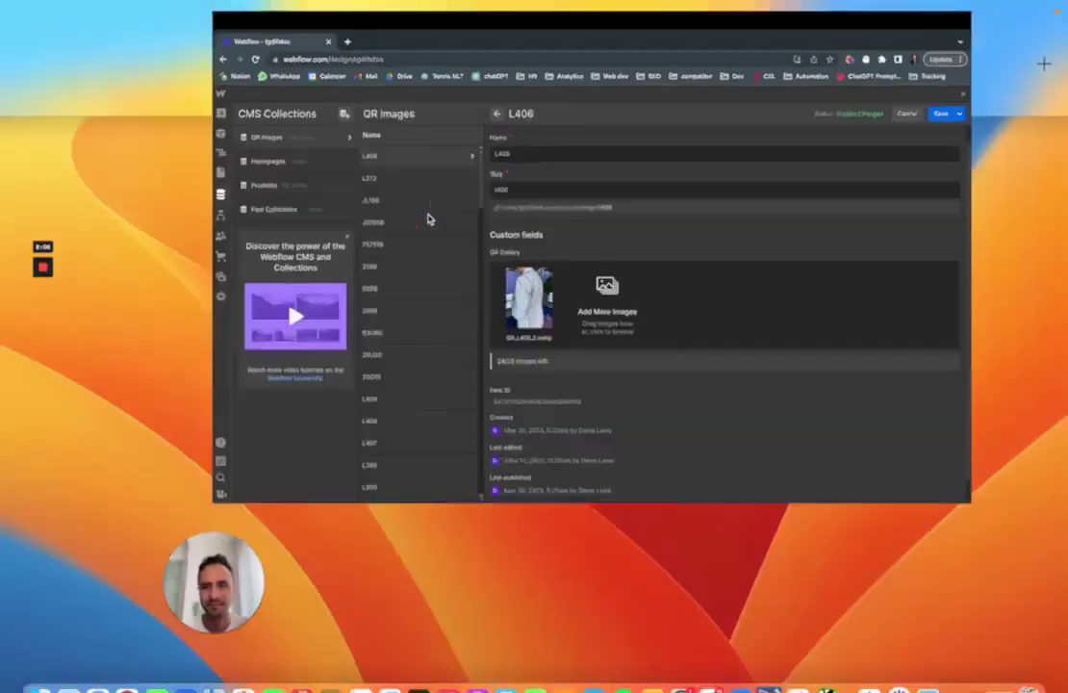
# Return to the Make scenario and review the item_name and image_url variables and the Array aggregator's aggregated fields and grouping.
pyautogui.hotkey('ctrl', 'Up')
pyautogui.click(594, 72)
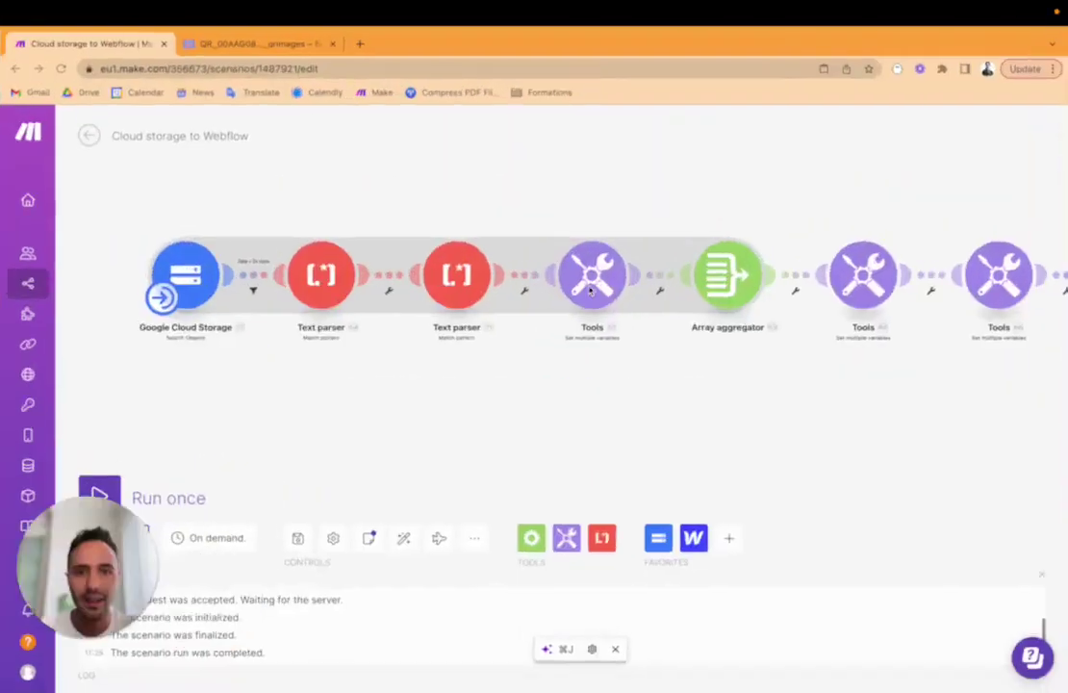
pyautogui.click(603, 299)
pyautogui.doubleClick(750, 233)
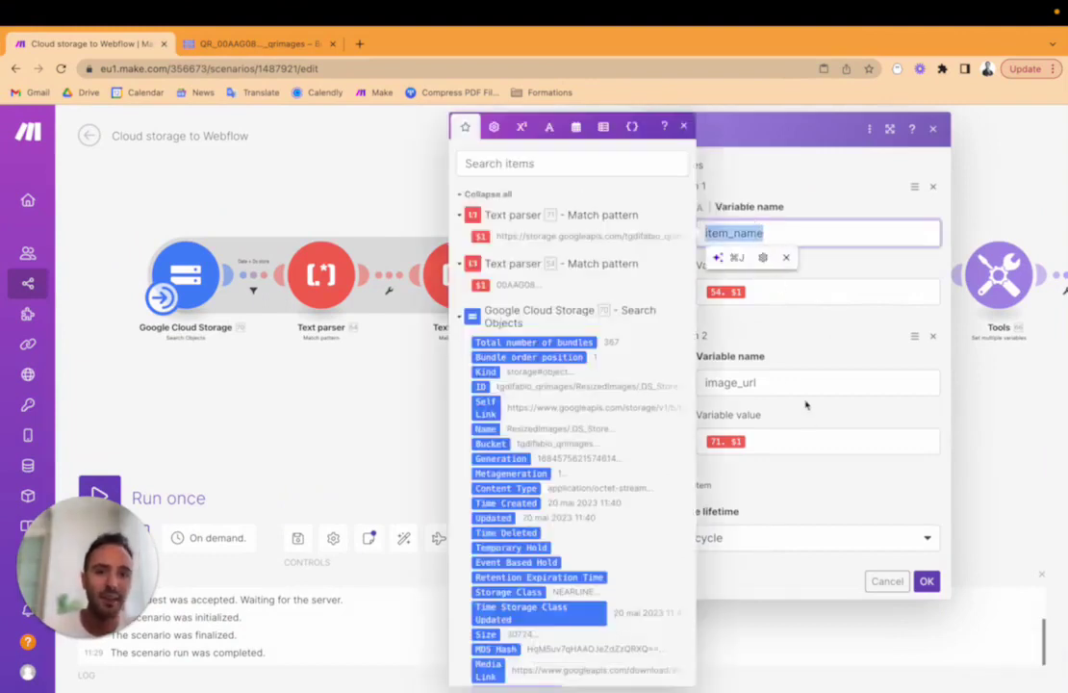
pyautogui.doubleClick(778, 381)
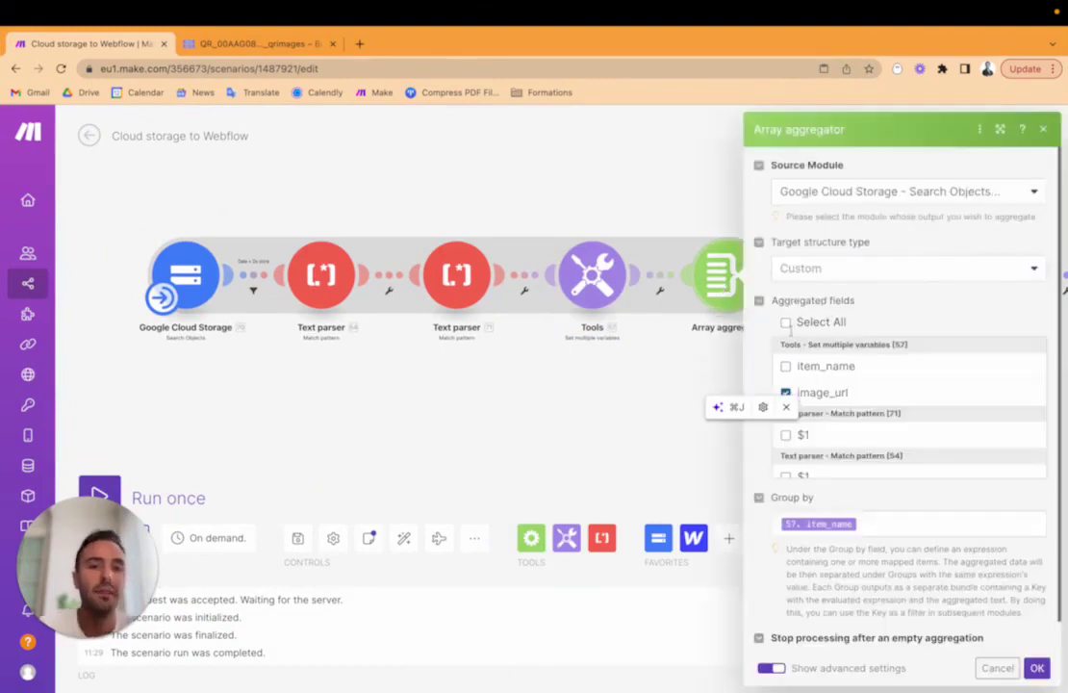
pyautogui.click(871, 523)
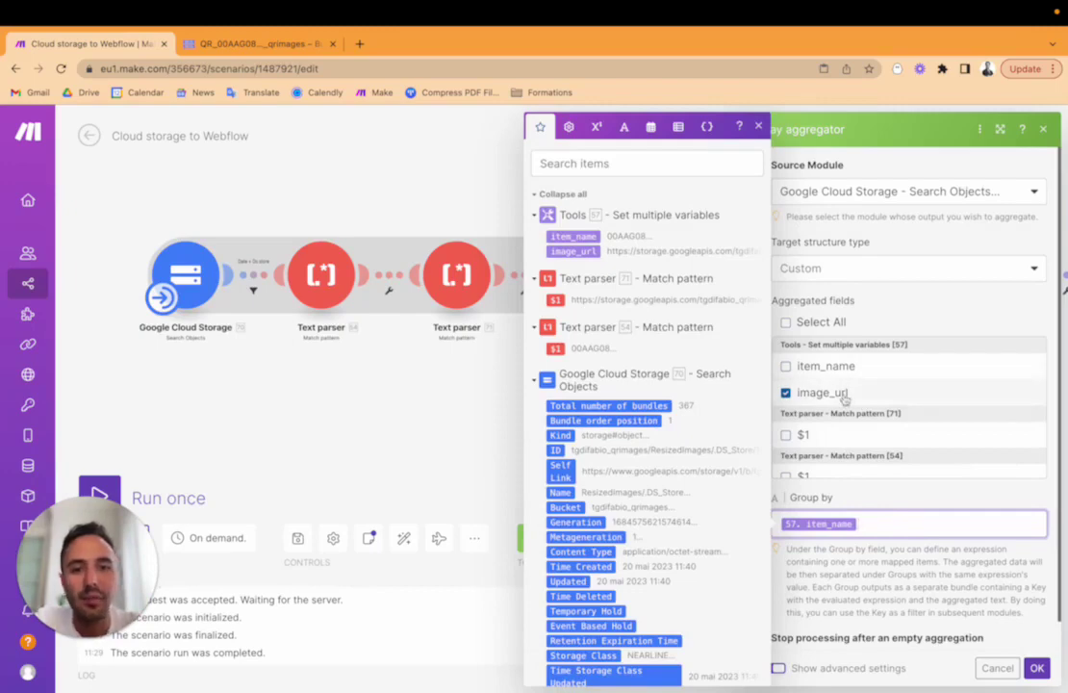
pyautogui.click(407, 420)
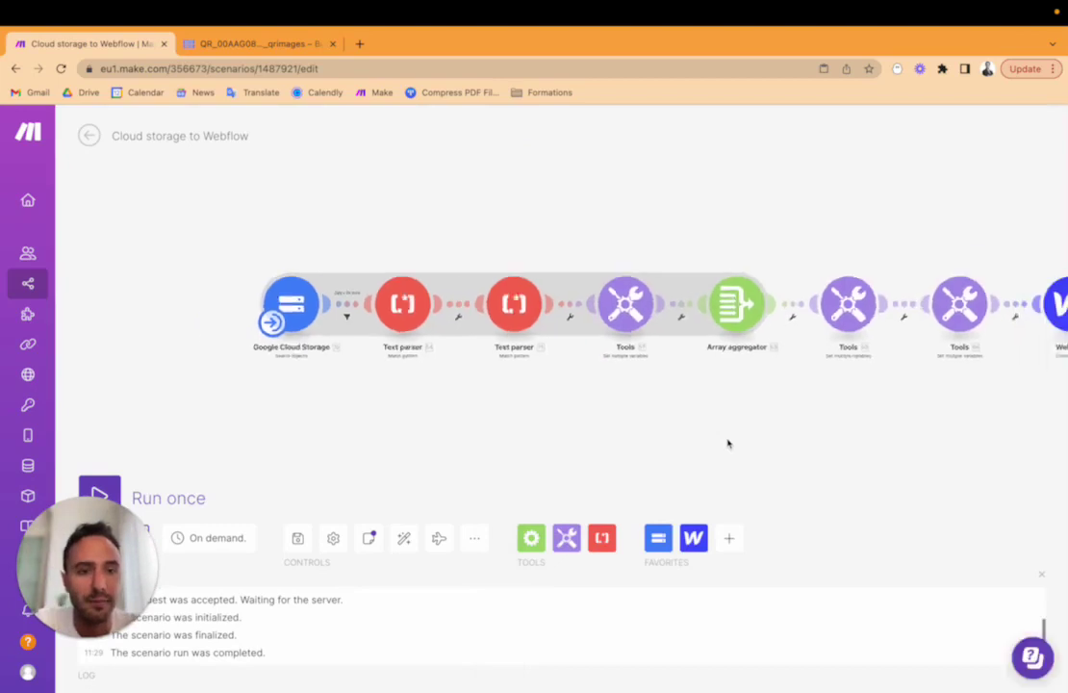
# Review the Webflow module's QR Images field mapping, collapsing QR Gallery items 1 to 5 to show their URL variables compactly.
pyautogui.moveTo(728, 443); pyautogui.dragTo(348, 444)
pyautogui.scroll(2, 470, 409)
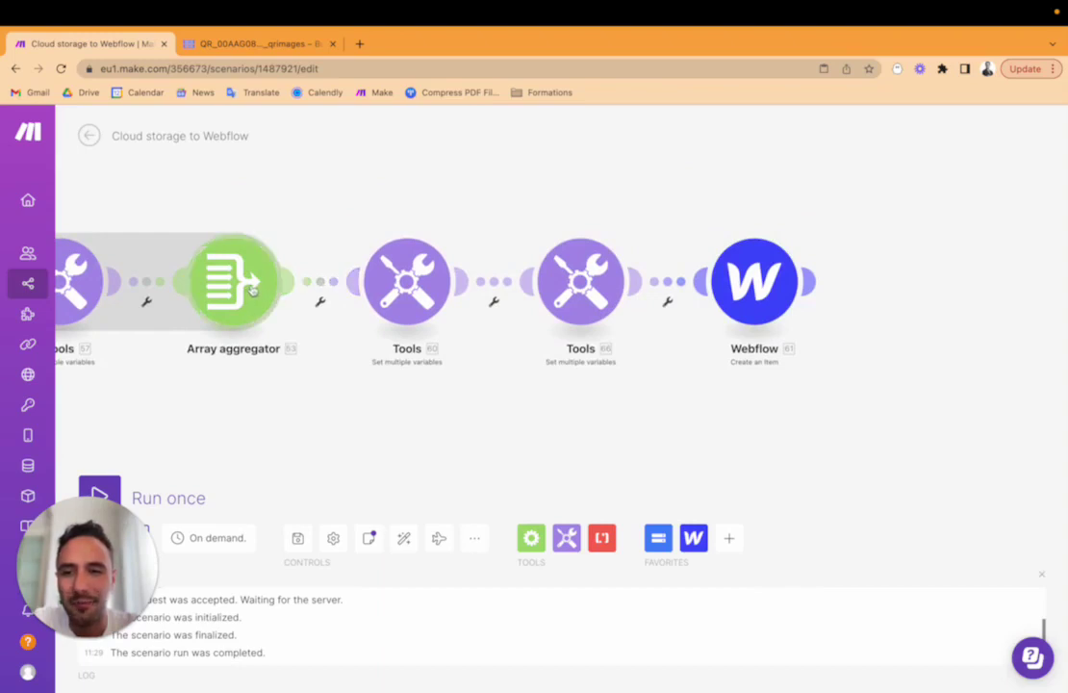
pyautogui.click(731, 288)
pyautogui.scroll(-2, 443, 317)
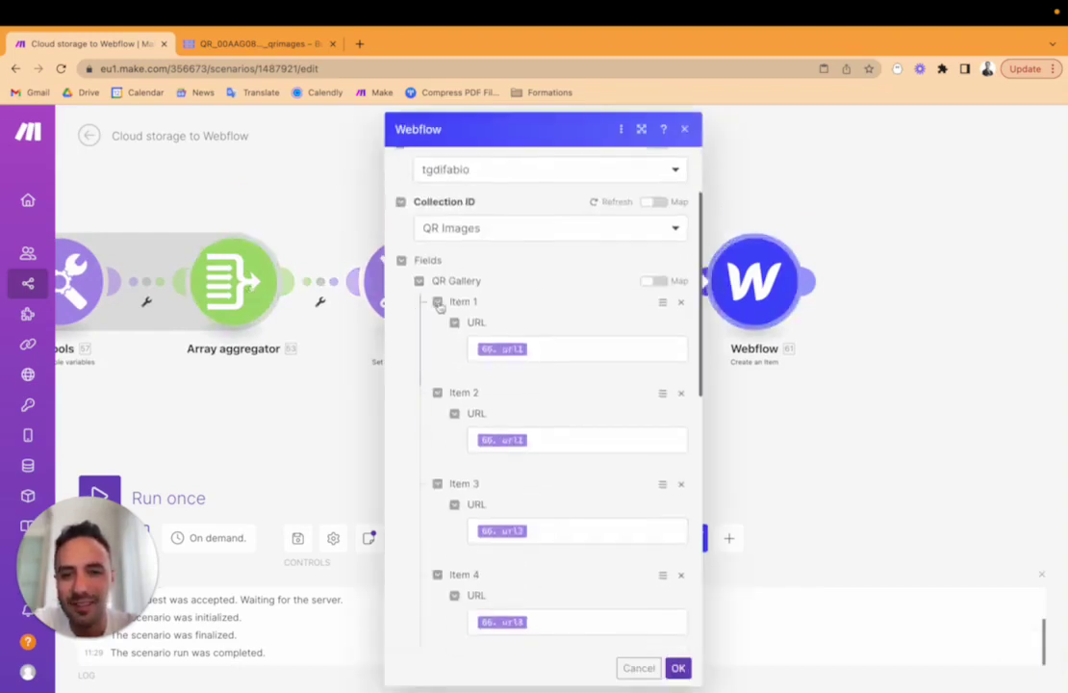
pyautogui.click(437, 304)
pyautogui.click(438, 323)
pyautogui.click(438, 344)
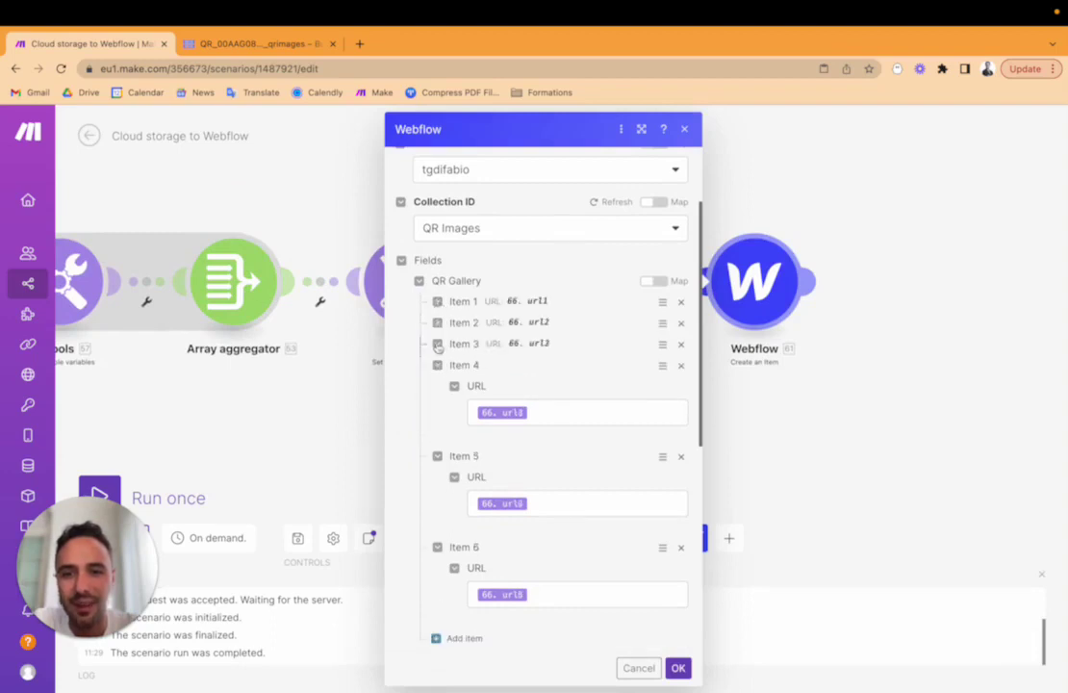
pyautogui.click(438, 366)
pyautogui.click(438, 386)
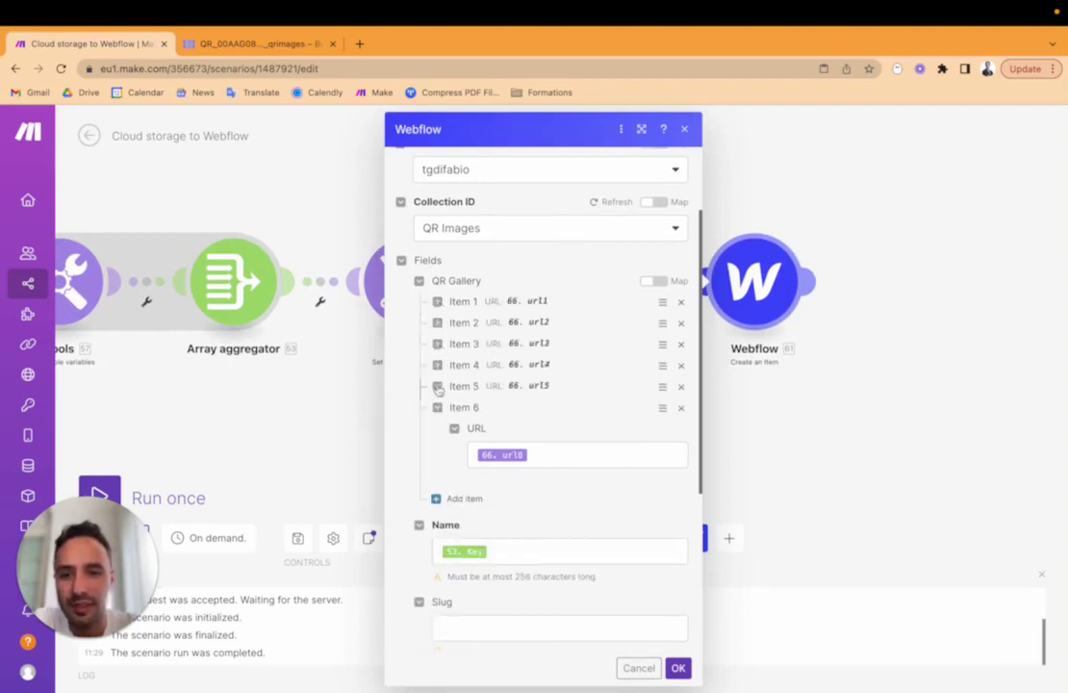
pyautogui.click(340, 344)
# Review the Array aggregator's settings and the merged_array variable's map expression in the Tools module that follows it.
pyautogui.click(231, 279)
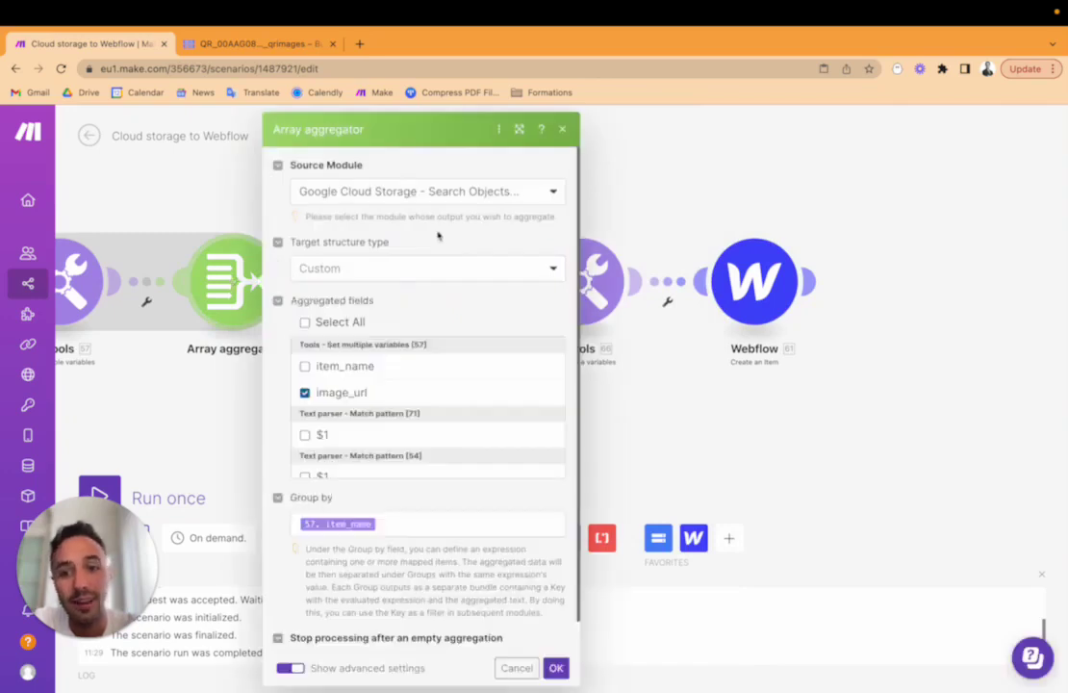
pyautogui.click(669, 441)
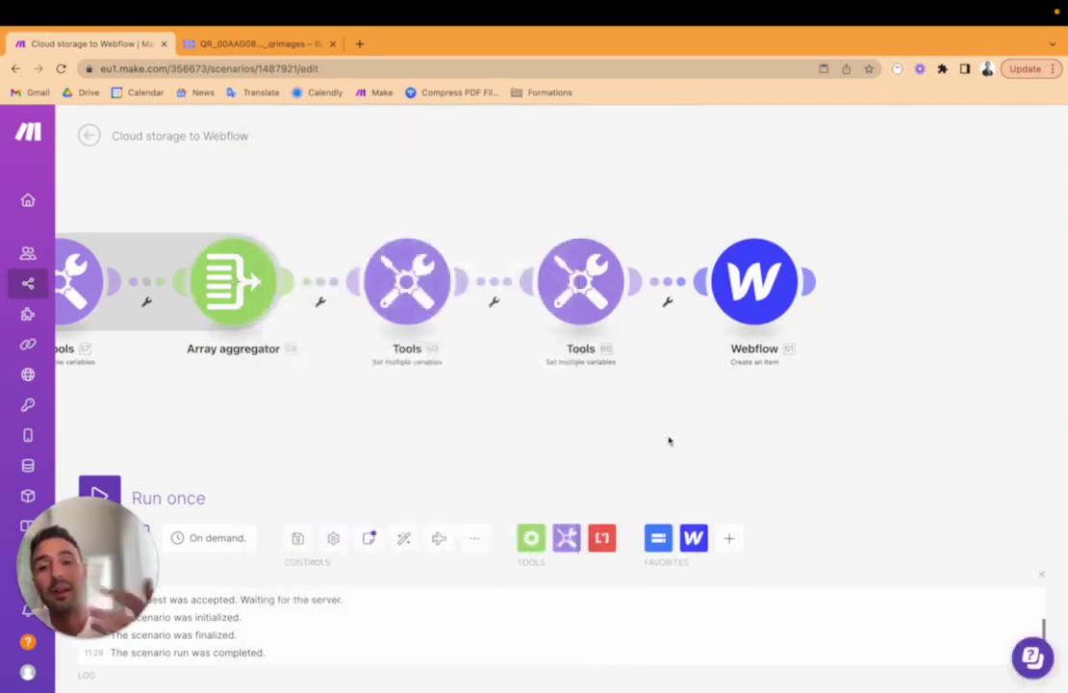
pyautogui.click(437, 297)
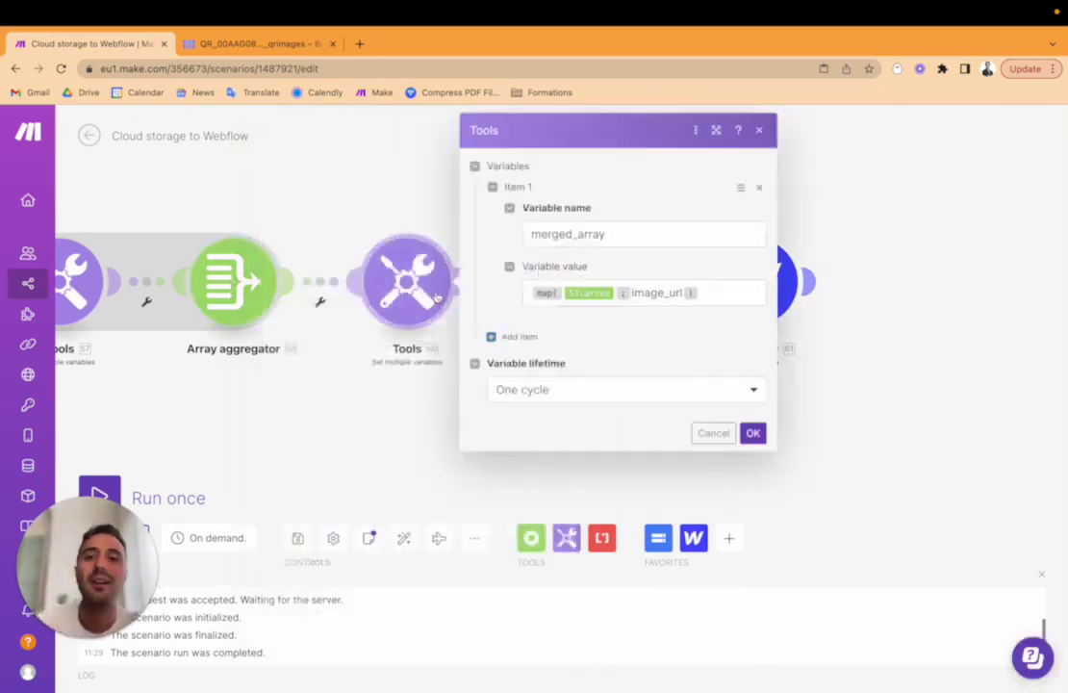
pyautogui.click(625, 223)
pyautogui.press('super+a')
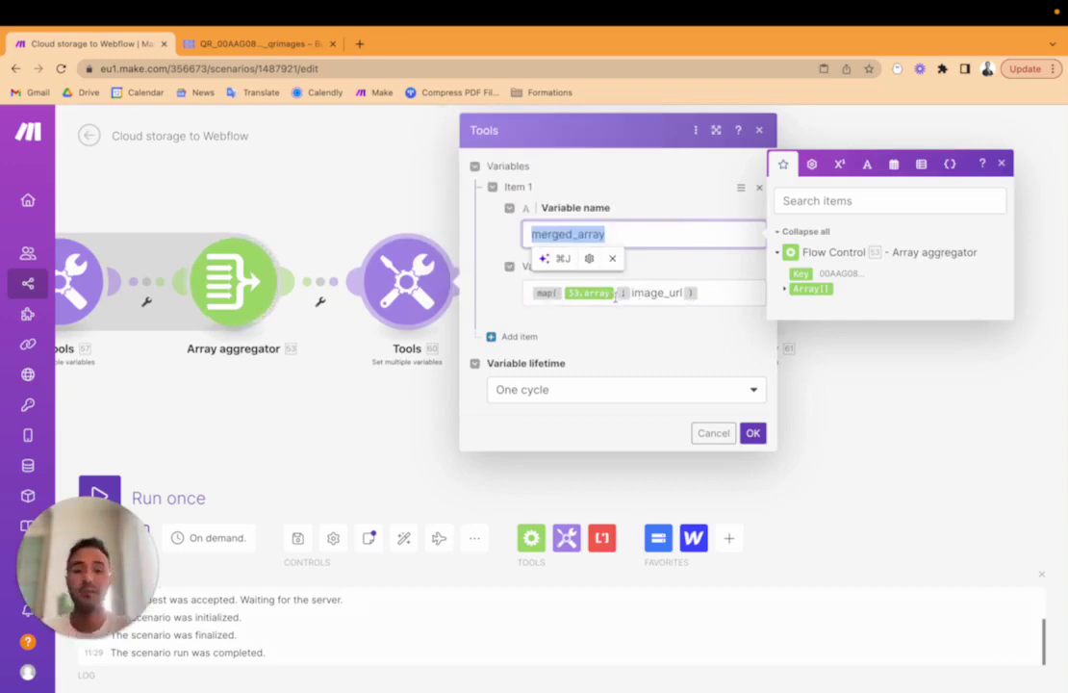
pyautogui.click(288, 385)
# Review how the last Tools module gets each URL variable from merged_array, and reopen the Tools module that defines the array.
pyautogui.click(579, 281)
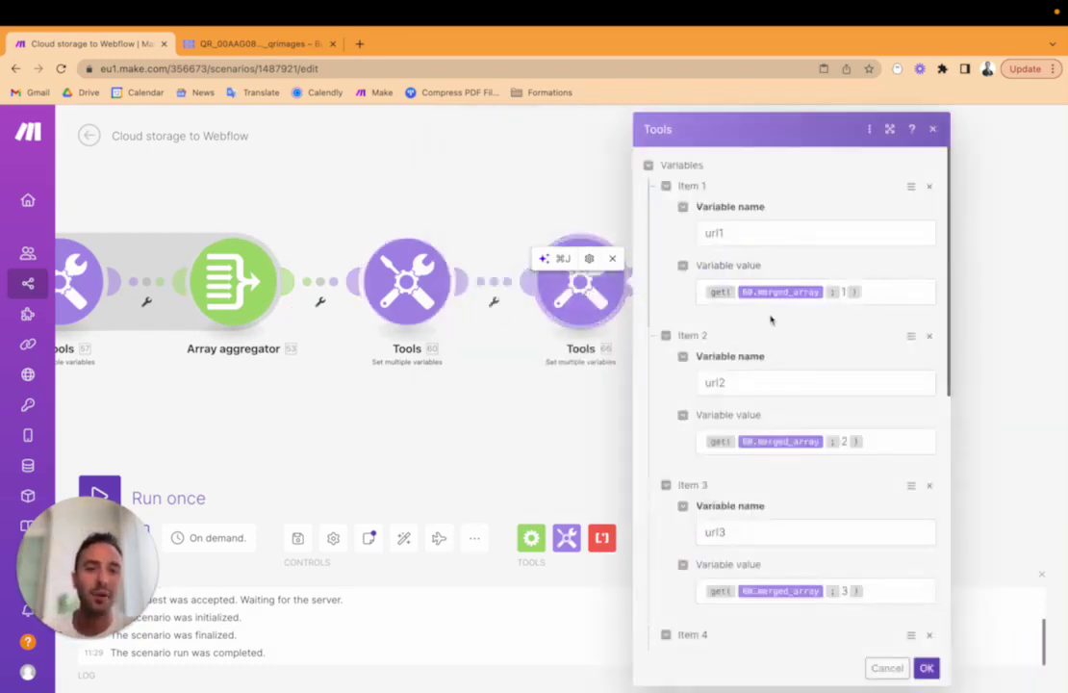
pyautogui.click(424, 388)
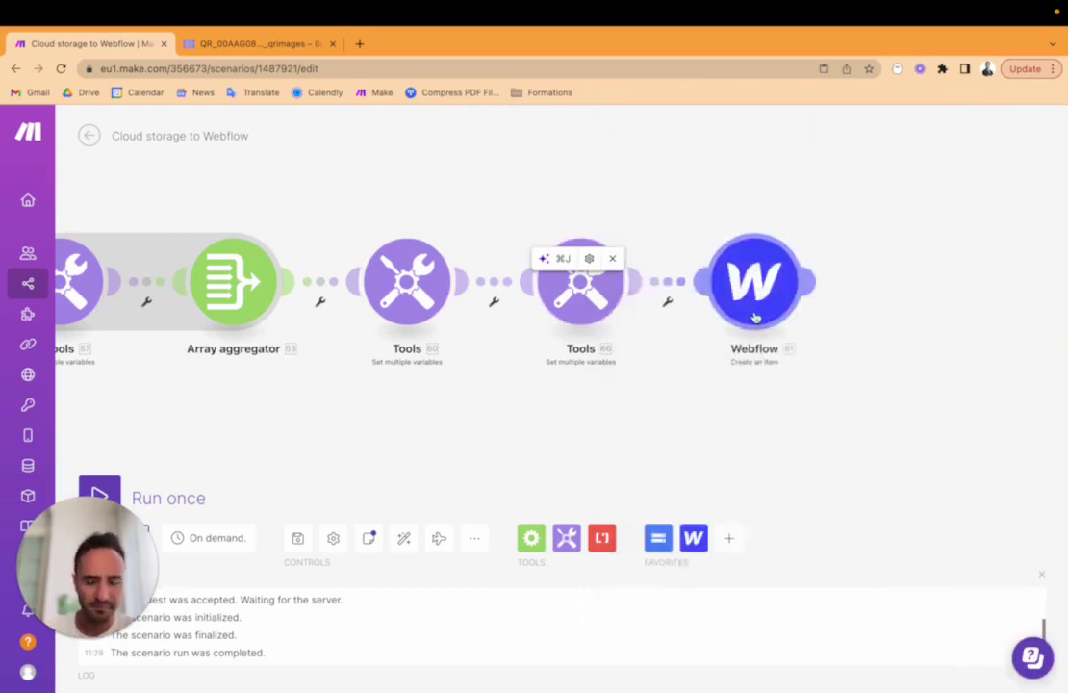
pyautogui.click(407, 281)
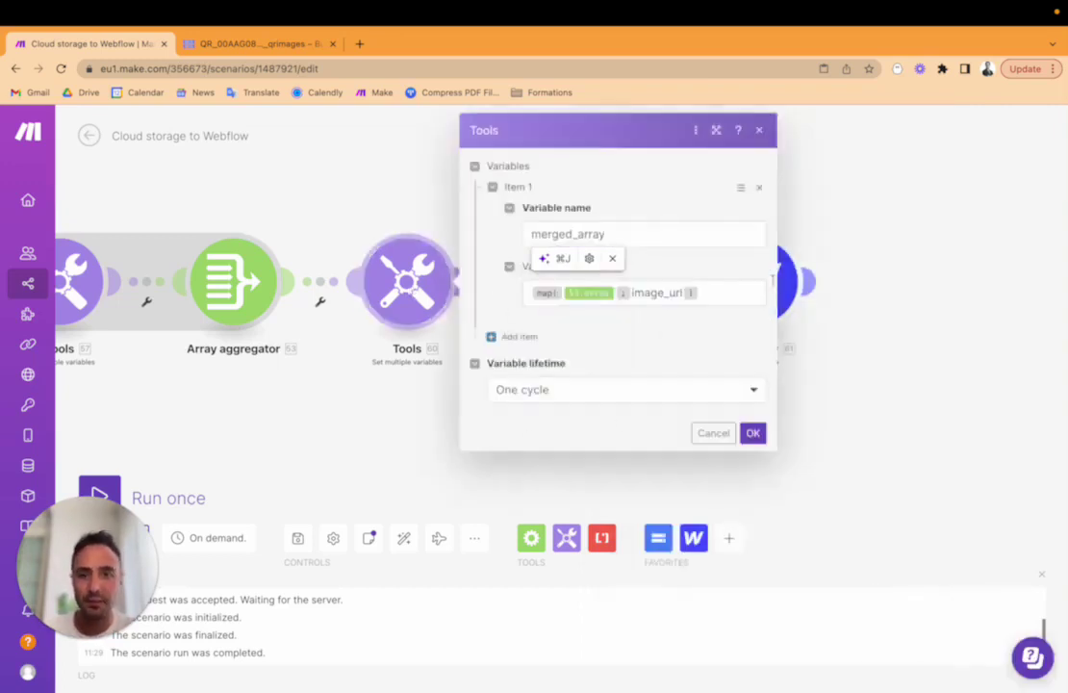
# Compare the merged_array map expression in the Tools module with the QR Gallery URL mapping in the Webflow module.
pyautogui.click(823, 313)
pyautogui.click(767, 275)
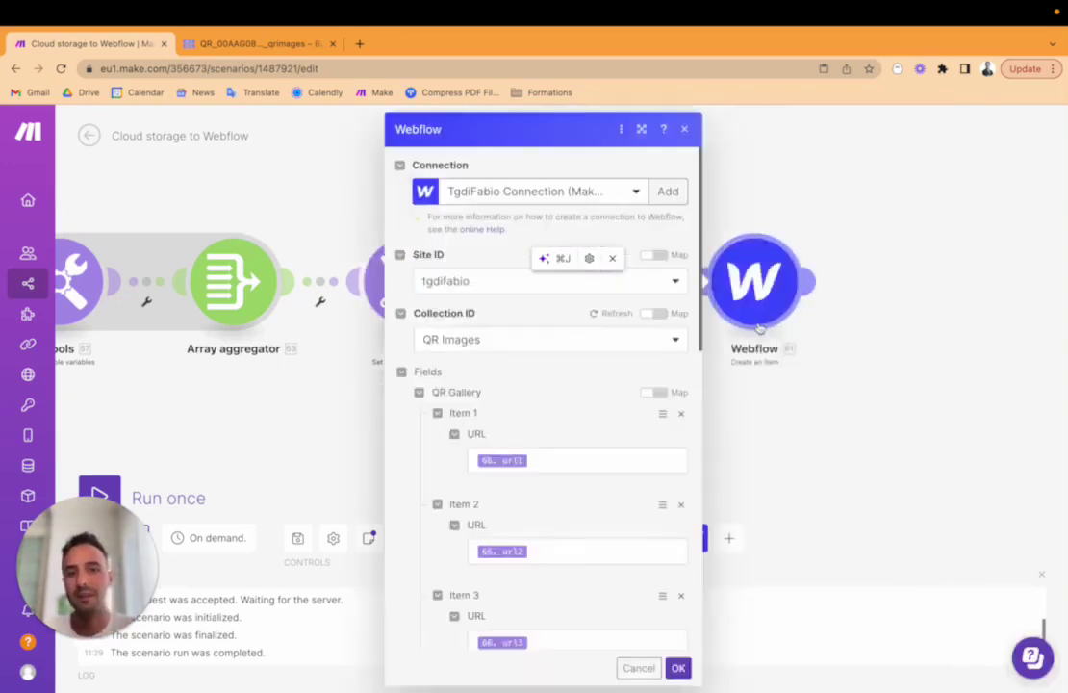
pyautogui.click(724, 382)
pyautogui.click(390, 281)
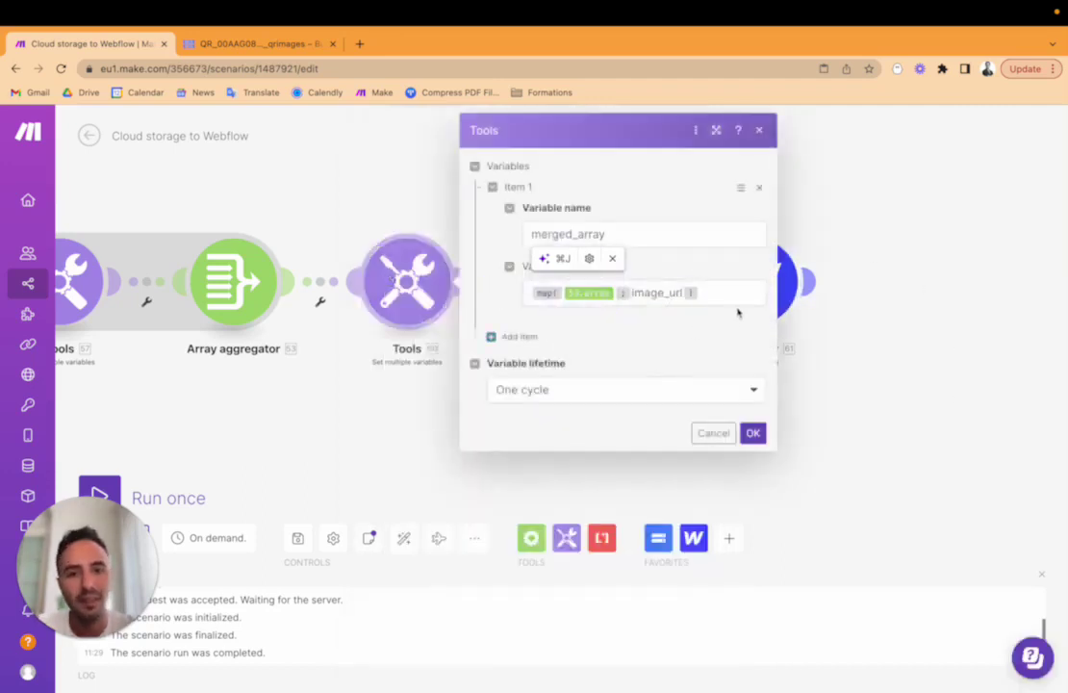
pyautogui.click(756, 433)
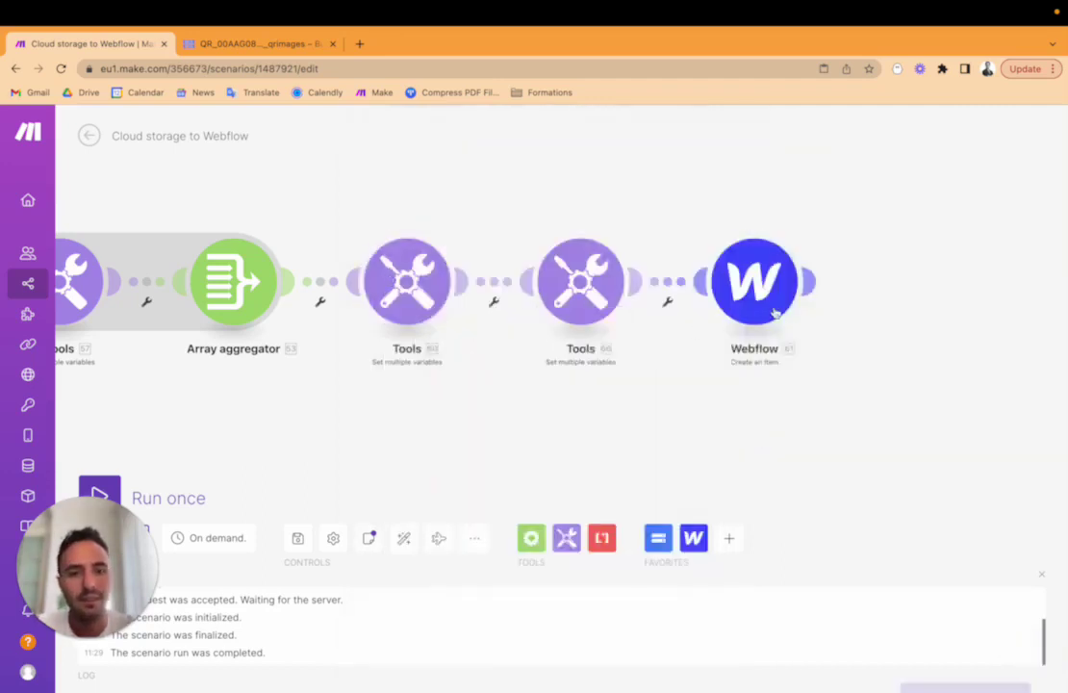
pyautogui.click(756, 281)
pyautogui.click(860, 429)
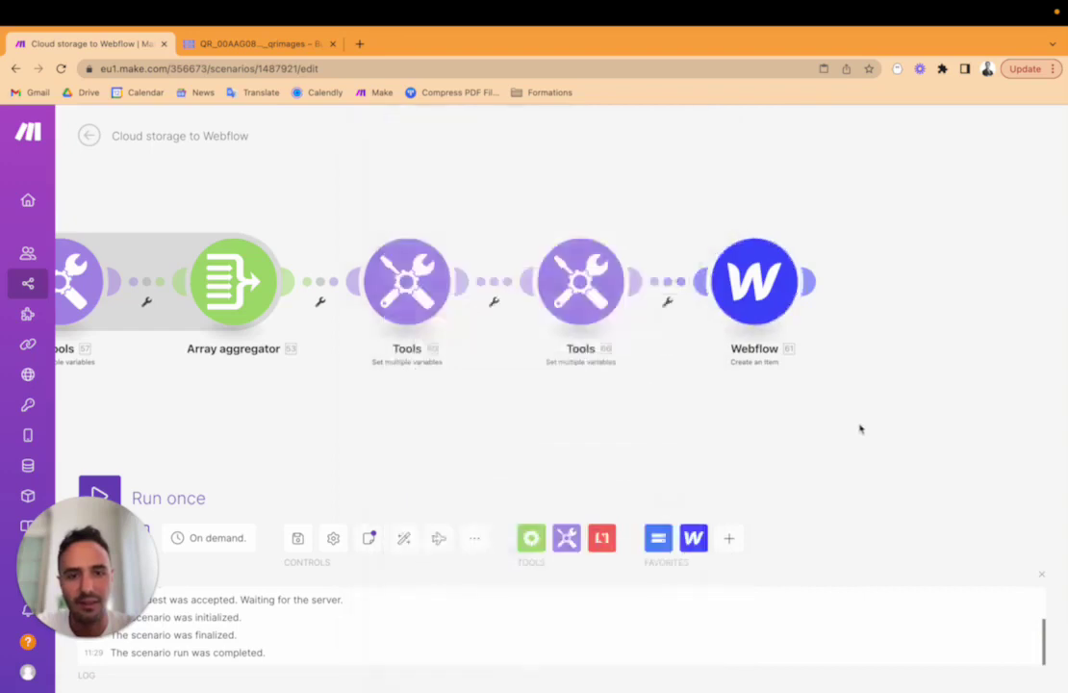
# Copy url1's get expression from the last Tools module into the Webflow module's QR Gallery Item 1 URL, replacing the url1 variable.
pyautogui.click(580, 281)
pyautogui.click(893, 303)
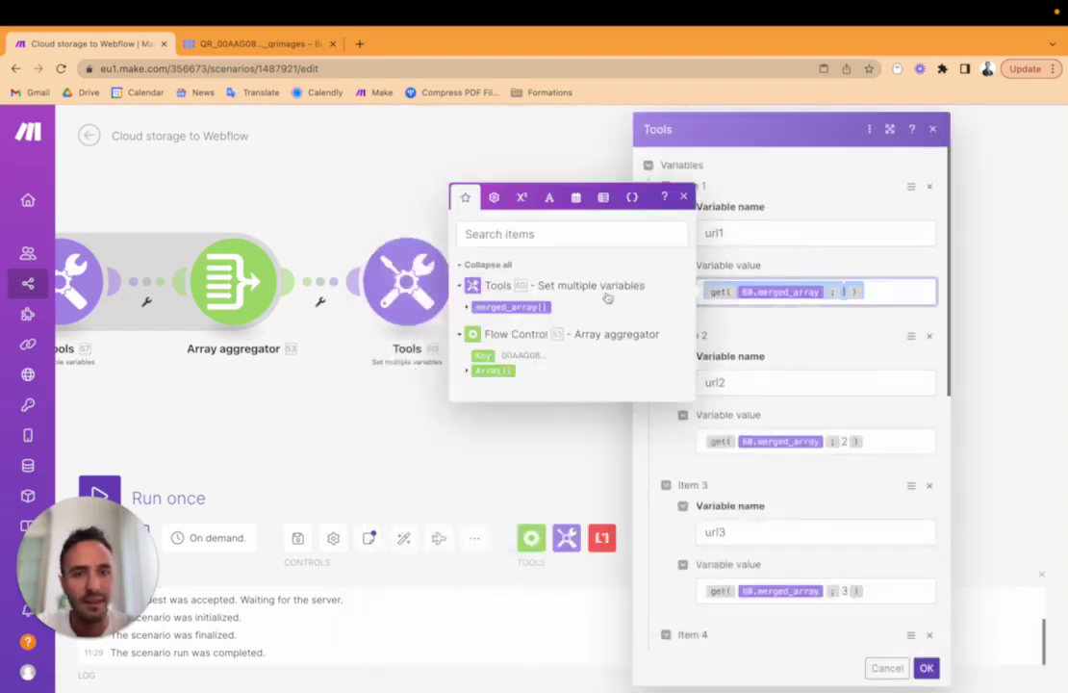
pyautogui.click(453, 418)
pyautogui.click(742, 284)
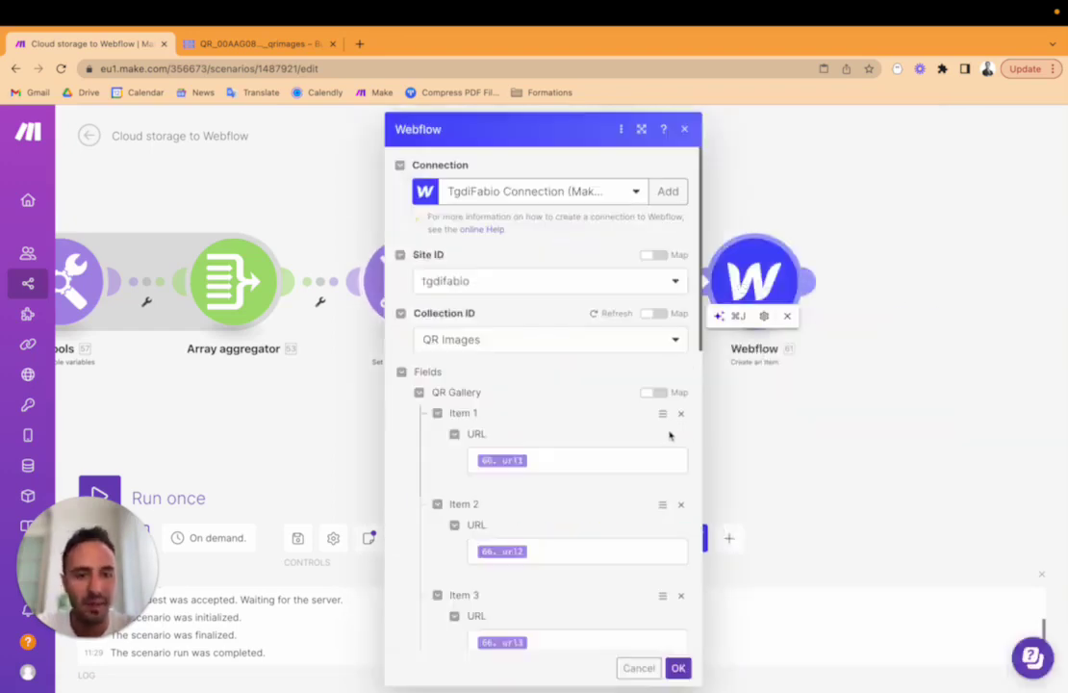
pyautogui.click(587, 462)
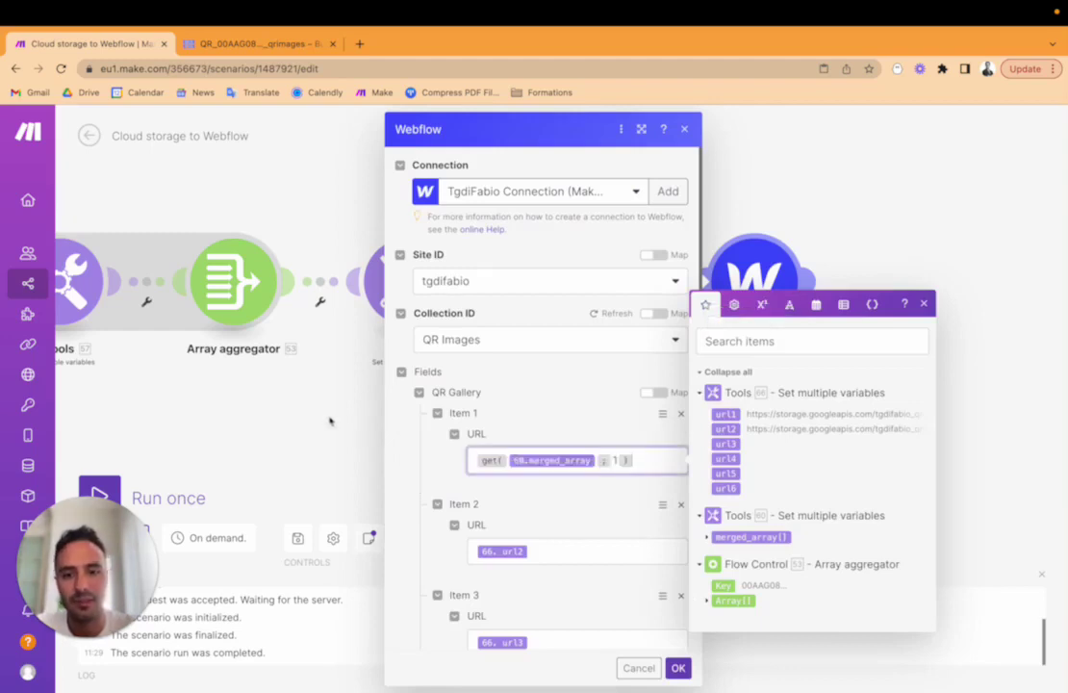
pyautogui.click(288, 367)
# Replace merged_array in the Webflow Item 1 URL with the copied expression map(53.array; image_url), nested inside the get function.
pyautogui.click(581, 281)
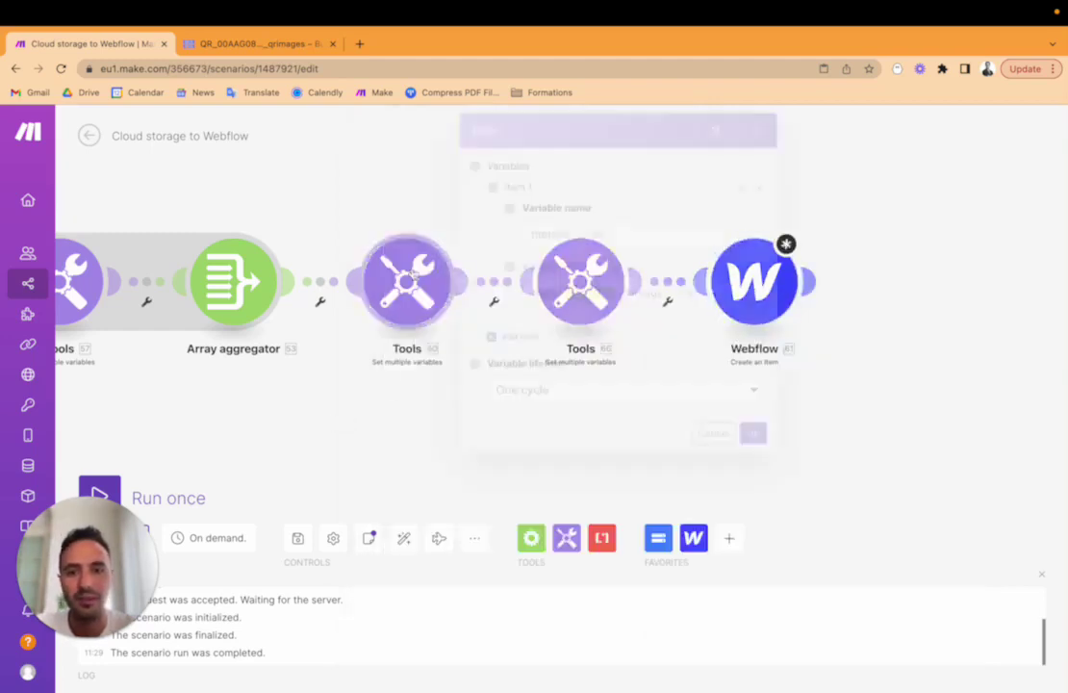
pyautogui.moveTo(708, 297); pyautogui.dragTo(448, 297)
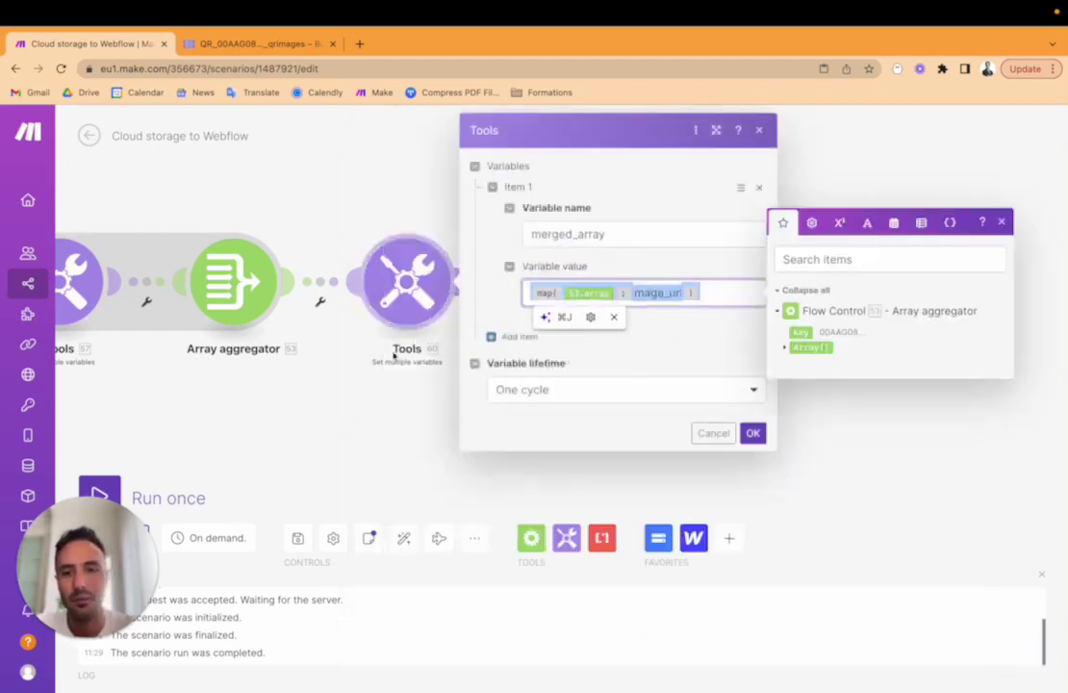
pyautogui.click(394, 366)
pyautogui.click(754, 281)
pyautogui.click(601, 463)
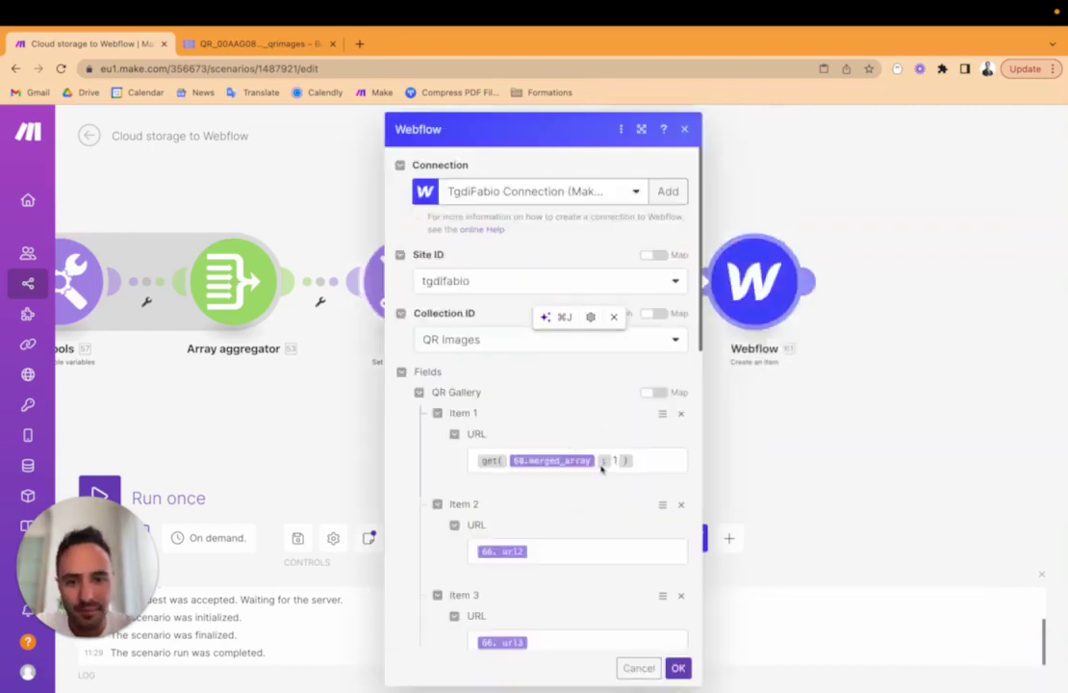
pyautogui.moveTo(599, 461); pyautogui.dragTo(511, 461)
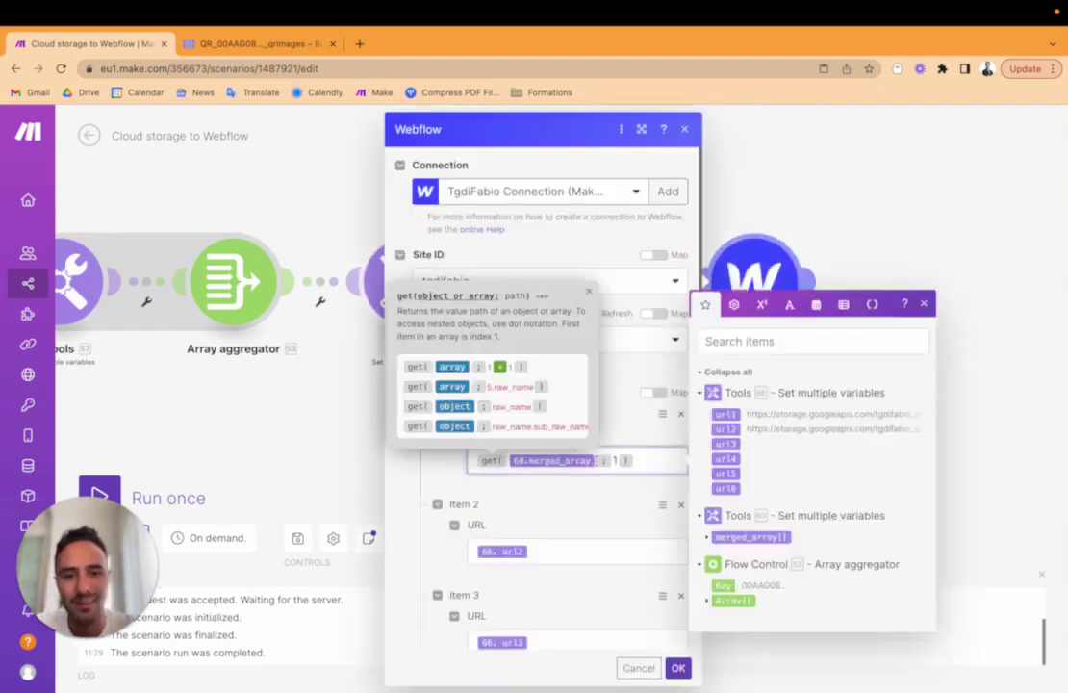
pyautogui.write('map( 53.array ; image_url )')
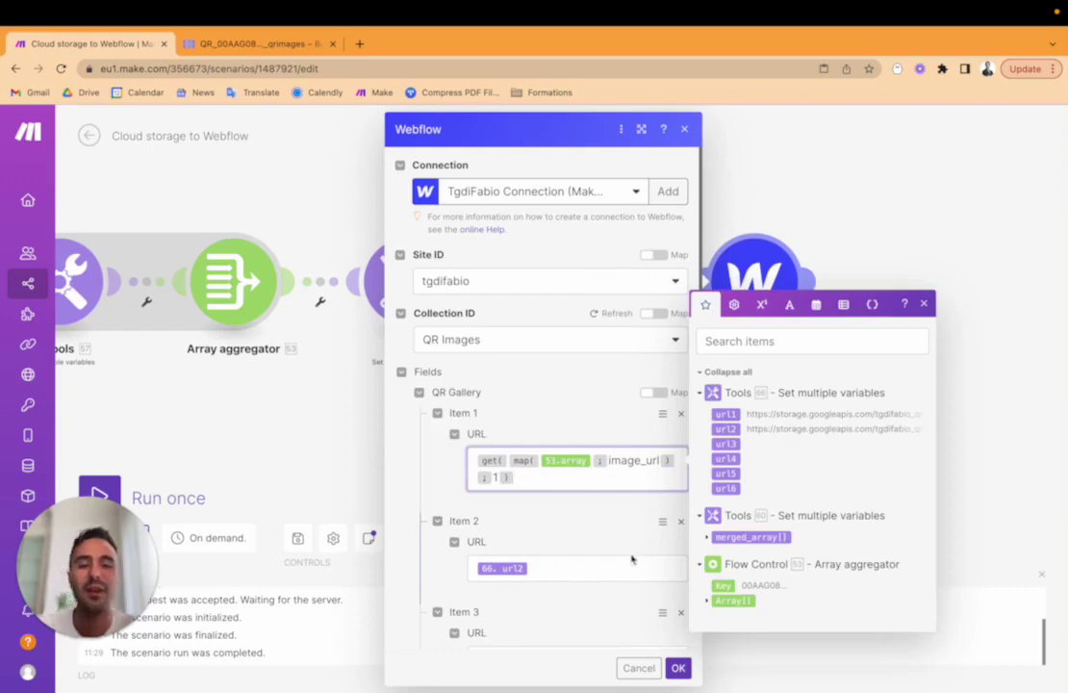
pyautogui.click(601, 534)
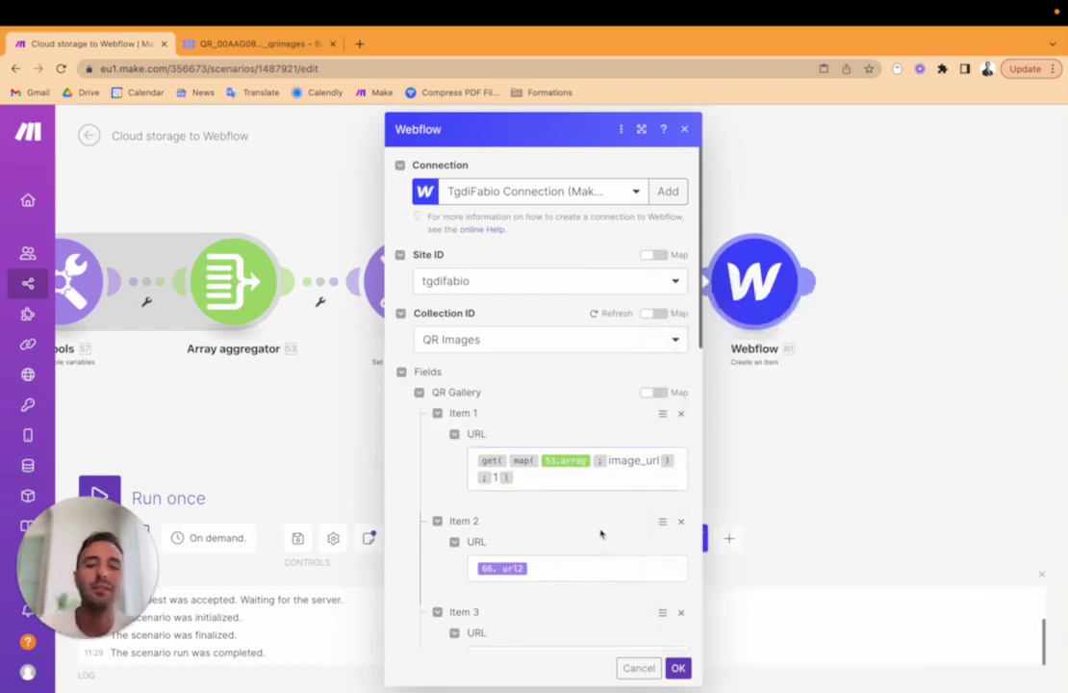
# Clear the nested formula from the Webflow Item 1 URL, map it back to the url1 variable, and save the module settings.
pyautogui.click(572, 489)
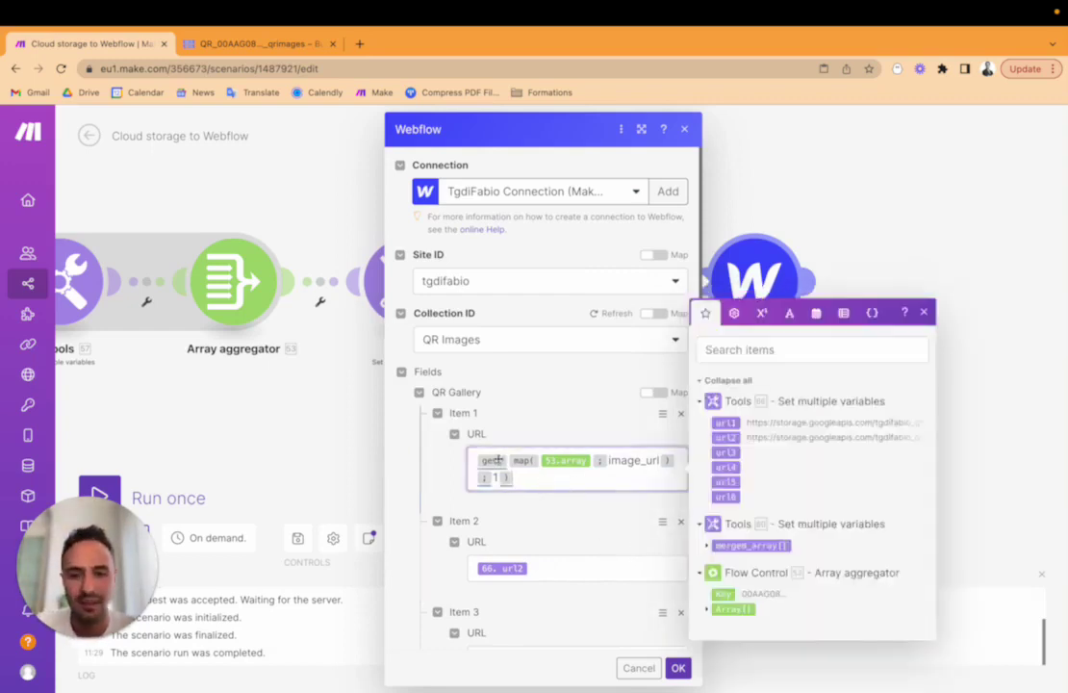
pyautogui.hotkey('ctrl', 'a')
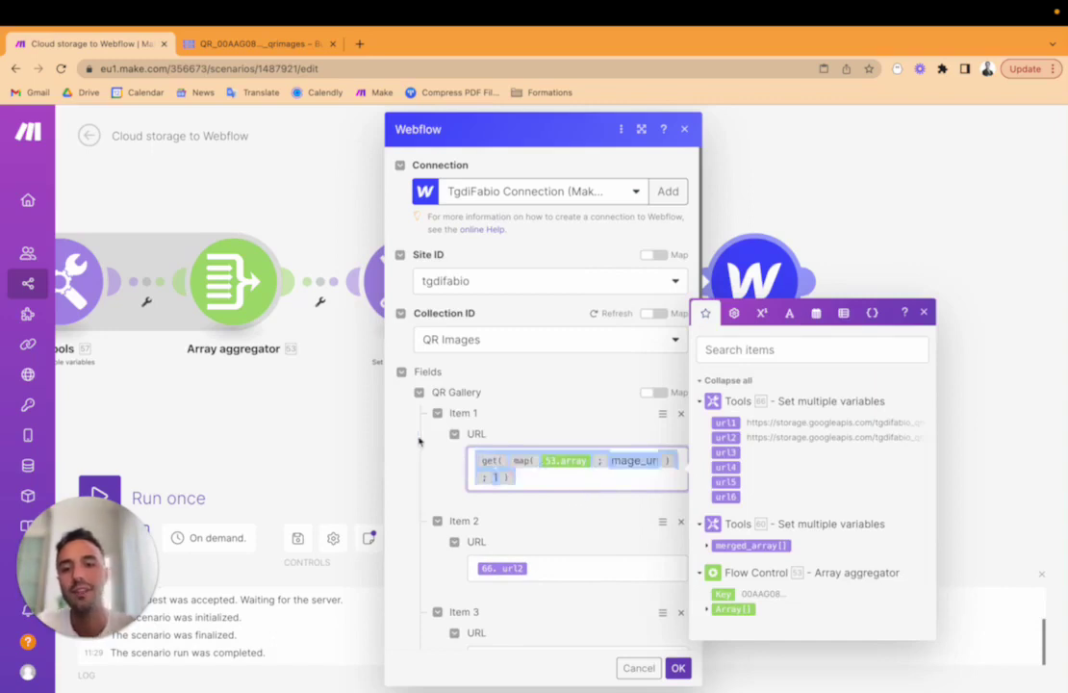
pyautogui.press('BackSpace')
pyautogui.write('url')
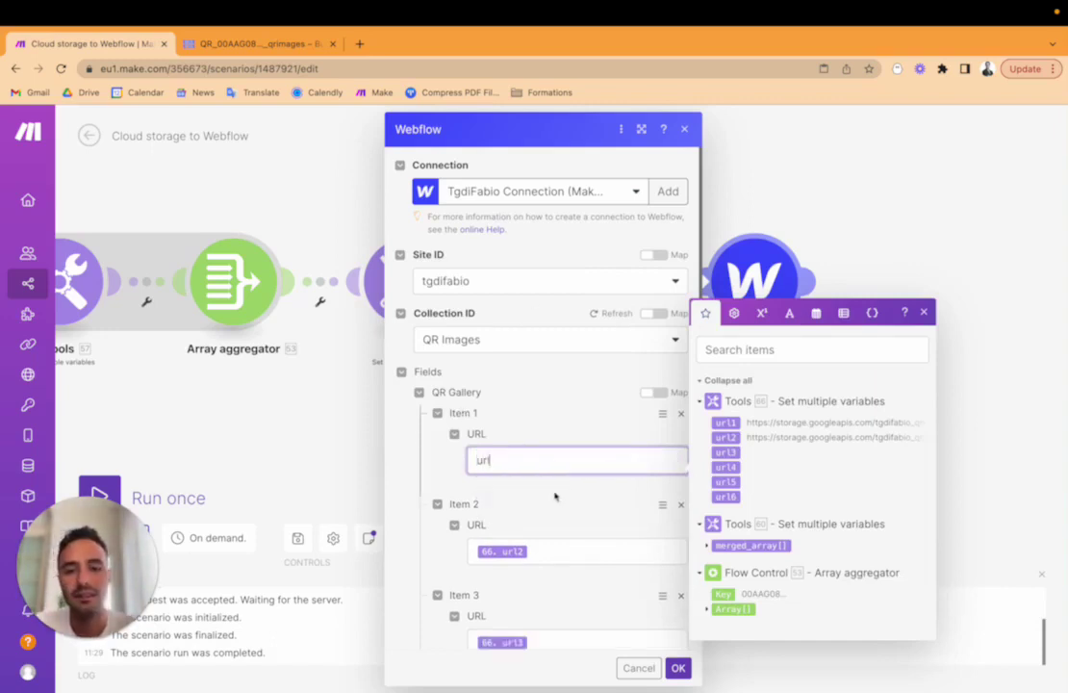
pyautogui.moveTo(725, 423); pyautogui.dragTo(488, 461)
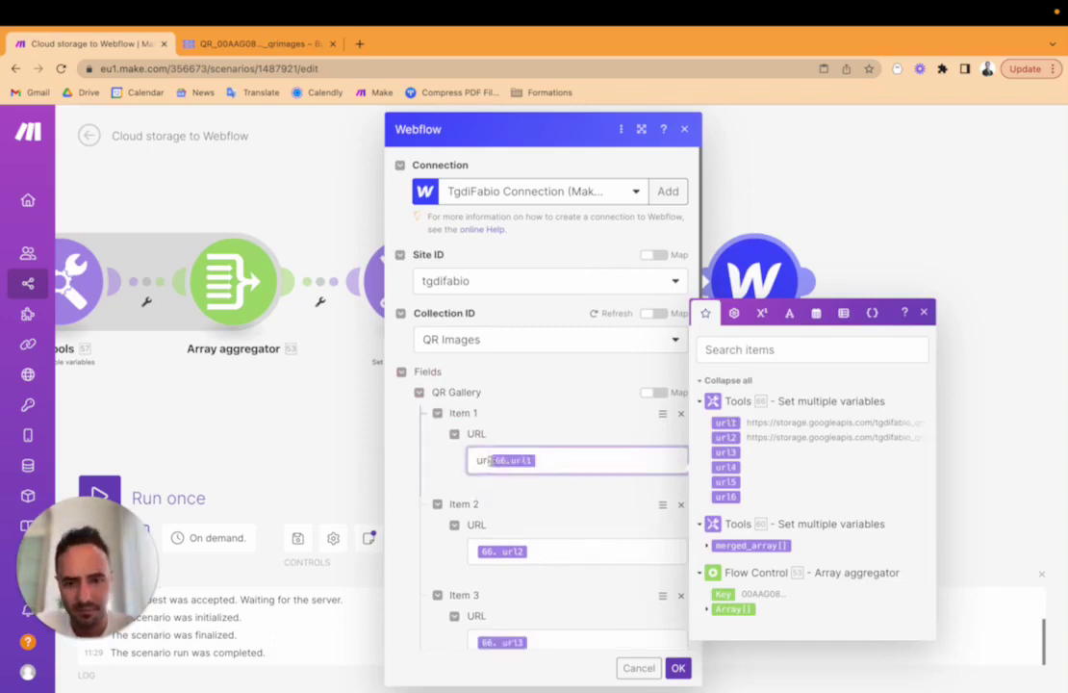
pyautogui.press('BackSpace')
pyautogui.press('BackSpace')
pyautogui.press('BackSpace')
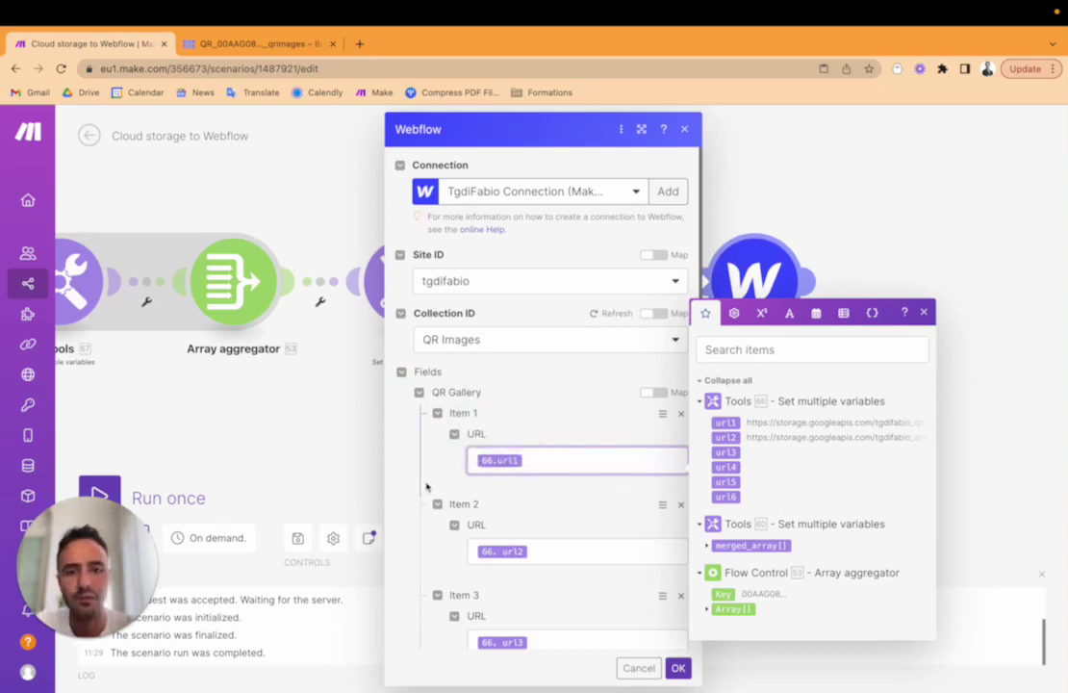
pyautogui.click(460, 493)
pyautogui.click(679, 668)
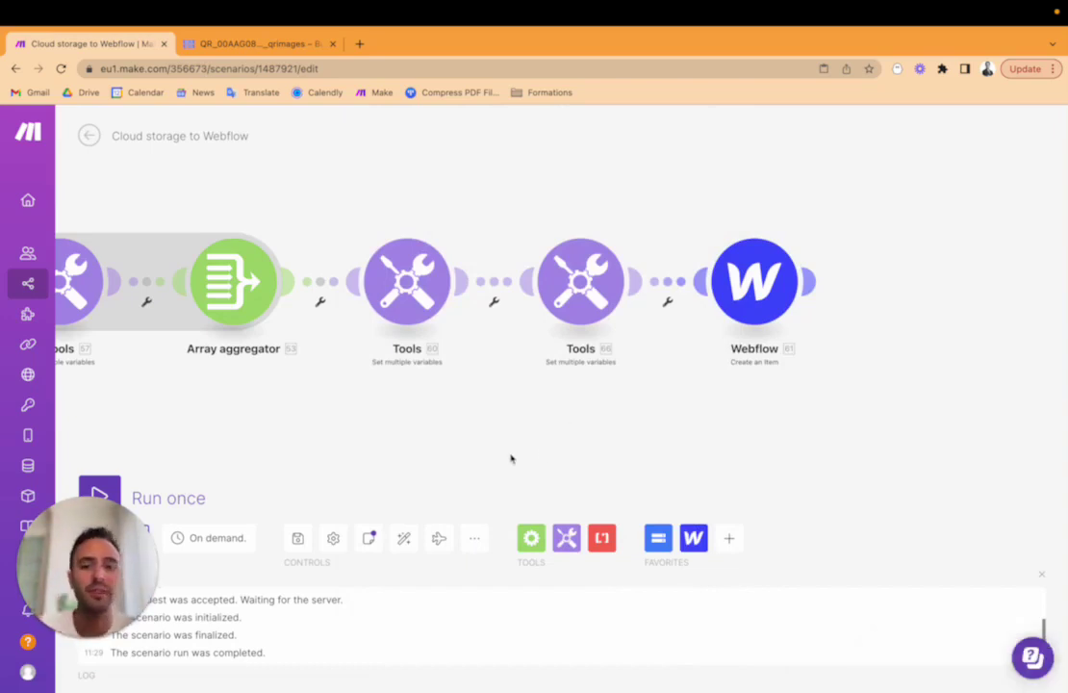
# Save the Cloud storage to Webflow scenario and run it once.
pyautogui.click(298, 539)
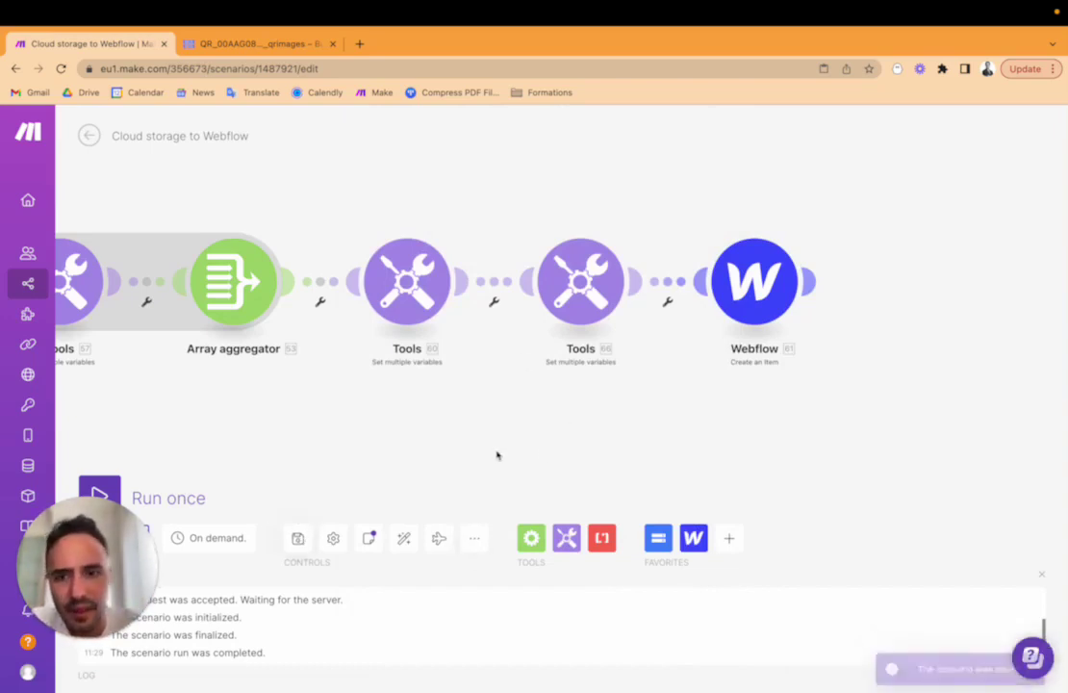
pyautogui.scroll(-5, 497, 456)
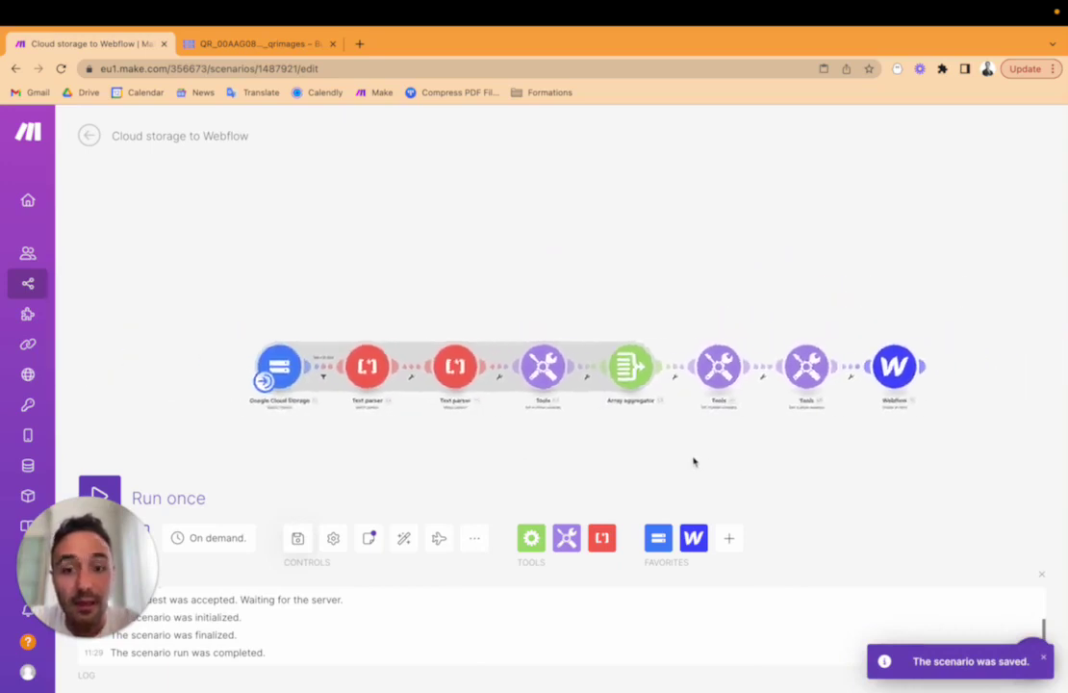
pyautogui.scroll(2, 684, 455)
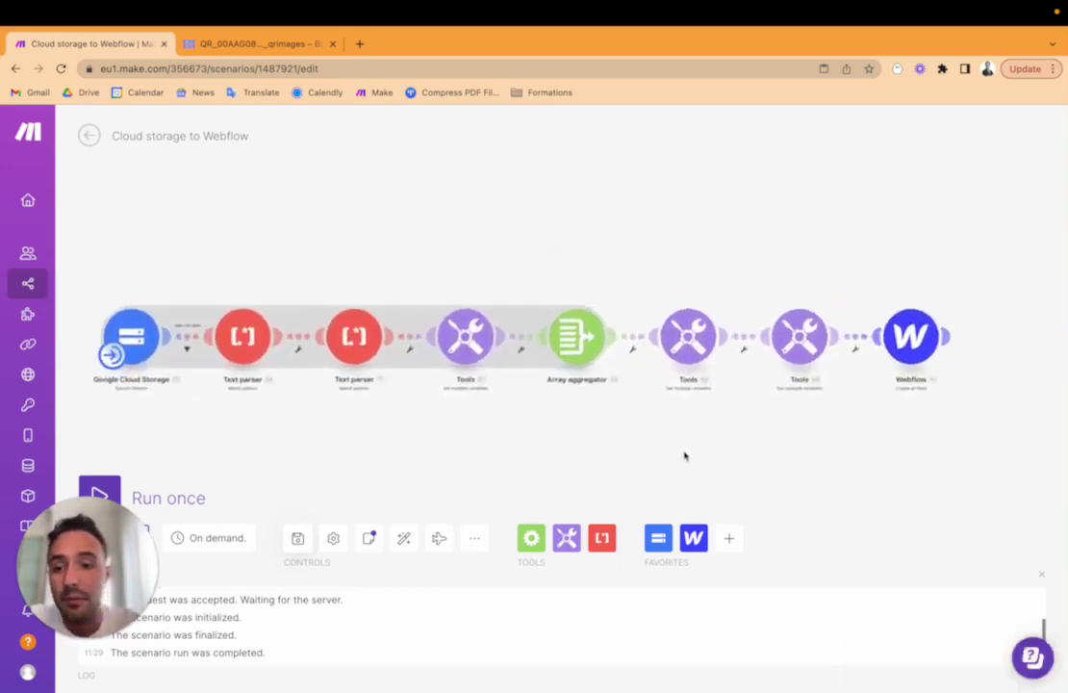
pyautogui.click(297, 537)
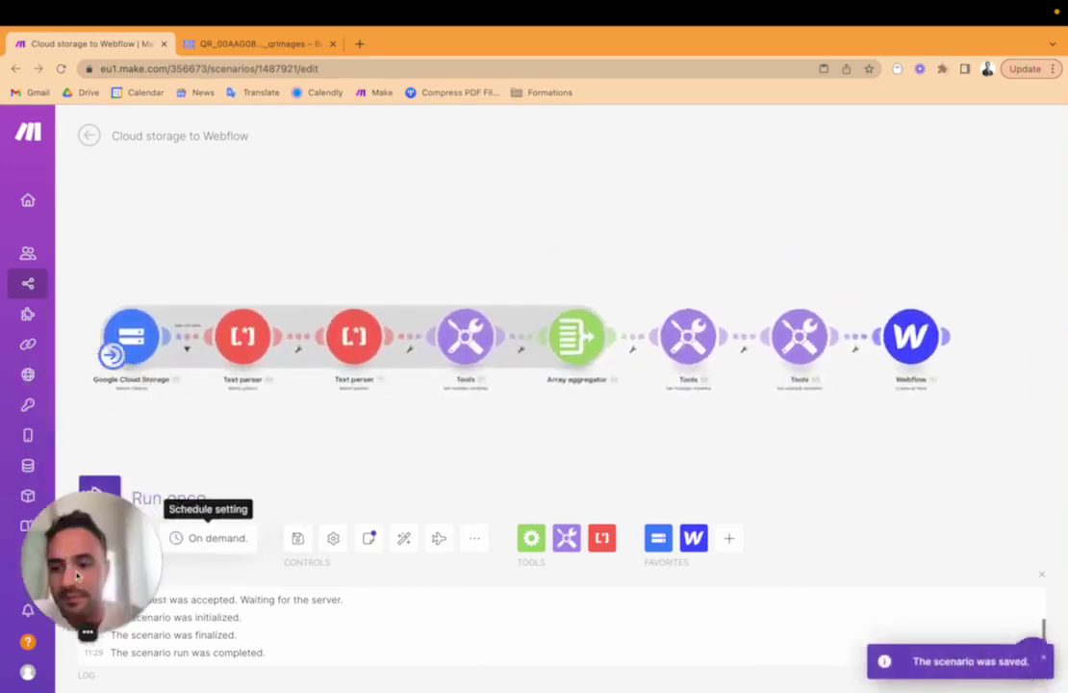
pyautogui.click(105, 489)
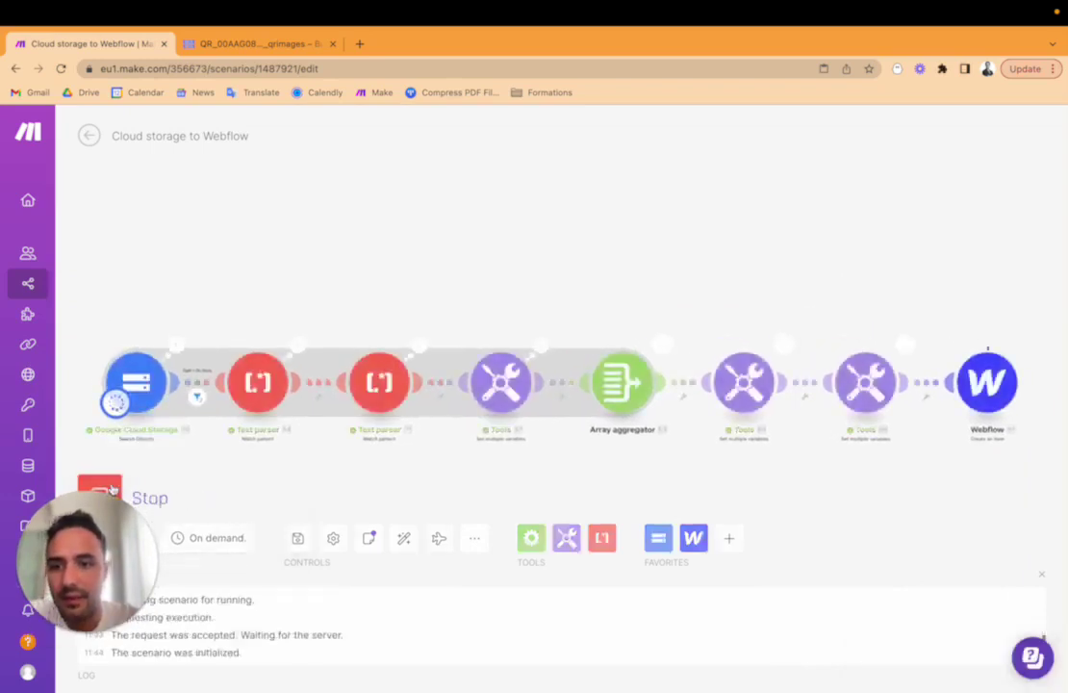
pyautogui.scroll(-2, 339, 305)
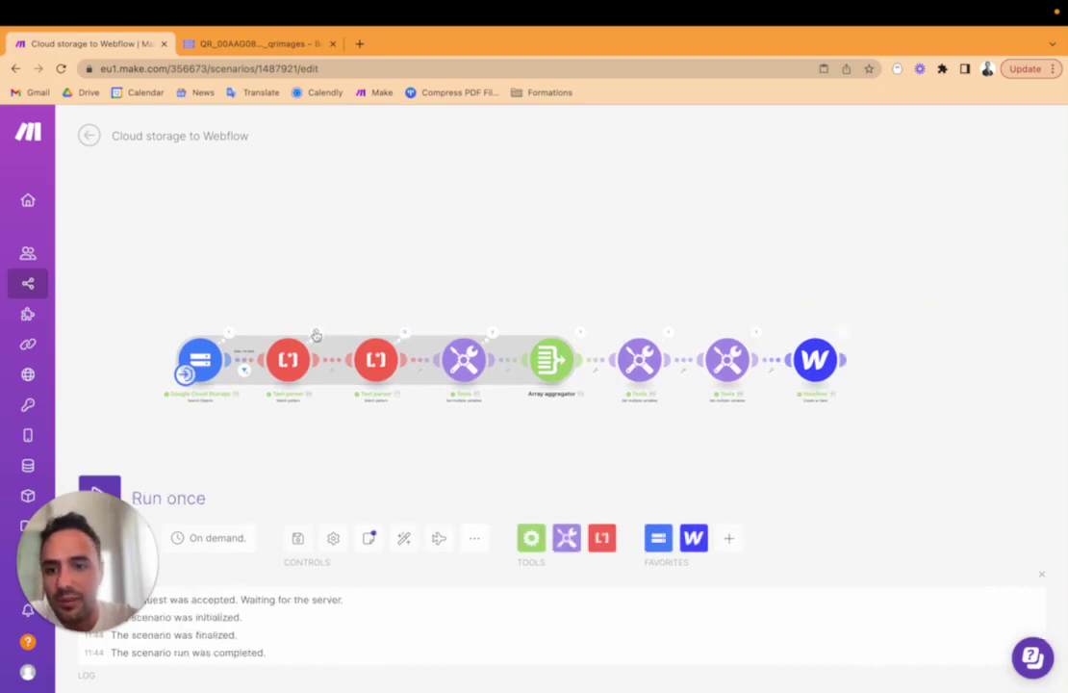
# Inspect how each bundle was evaluated by the DS_Store and Time Created filter after the Google Cloud Storage module.
pyautogui.click(245, 374)
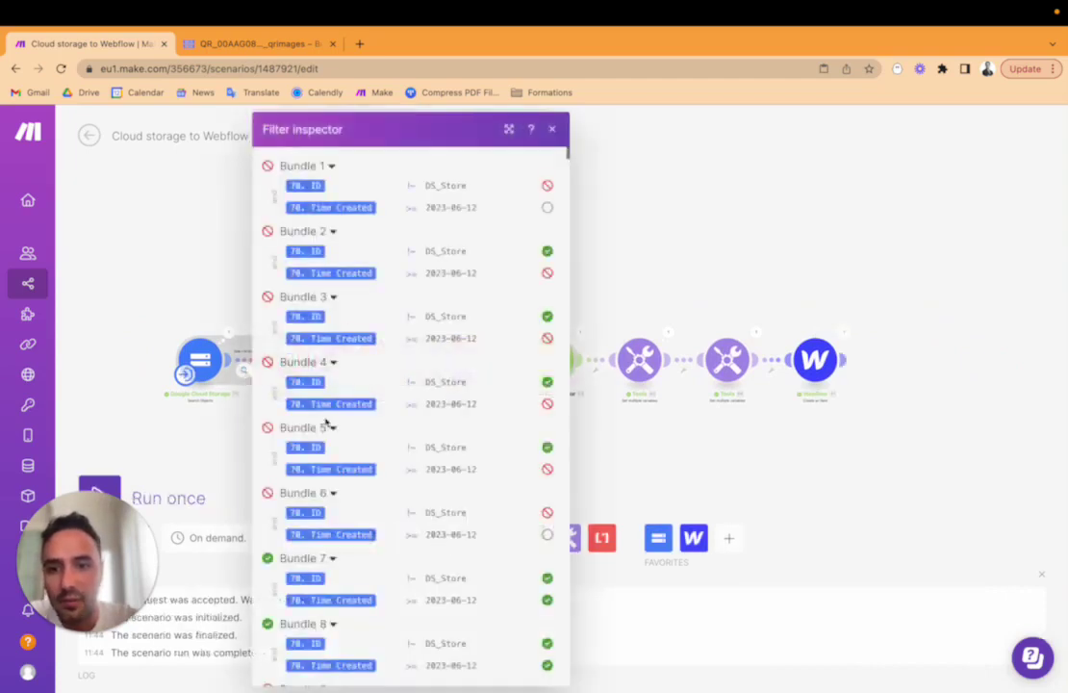
pyautogui.scroll(-3, 326, 423)
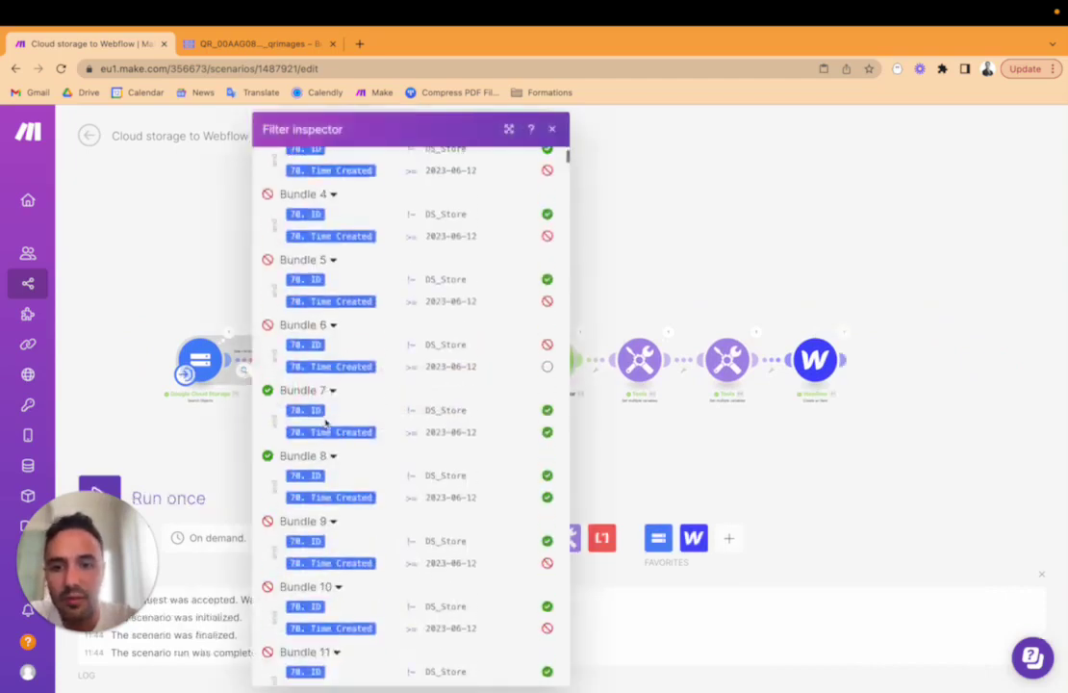
pyautogui.click(678, 451)
# Examine the item name extracted by the first Text parser in operations 1 and 2 of the run.
pyautogui.click(320, 335)
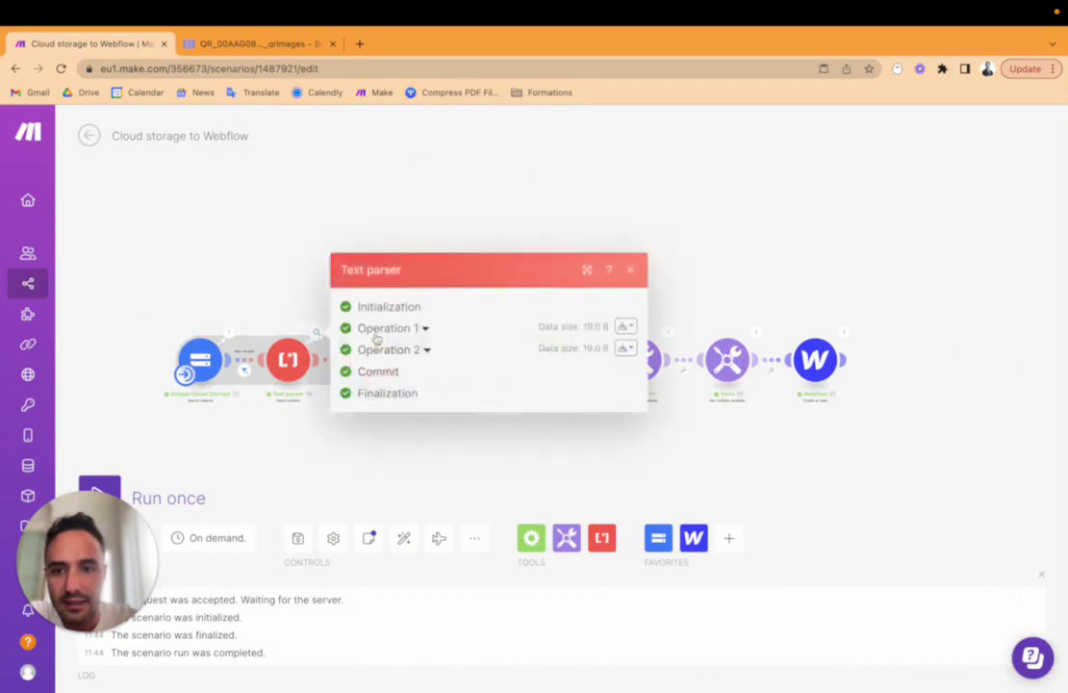
pyautogui.click(380, 328)
pyautogui.moveTo(401, 385); pyautogui.dragTo(464, 387)
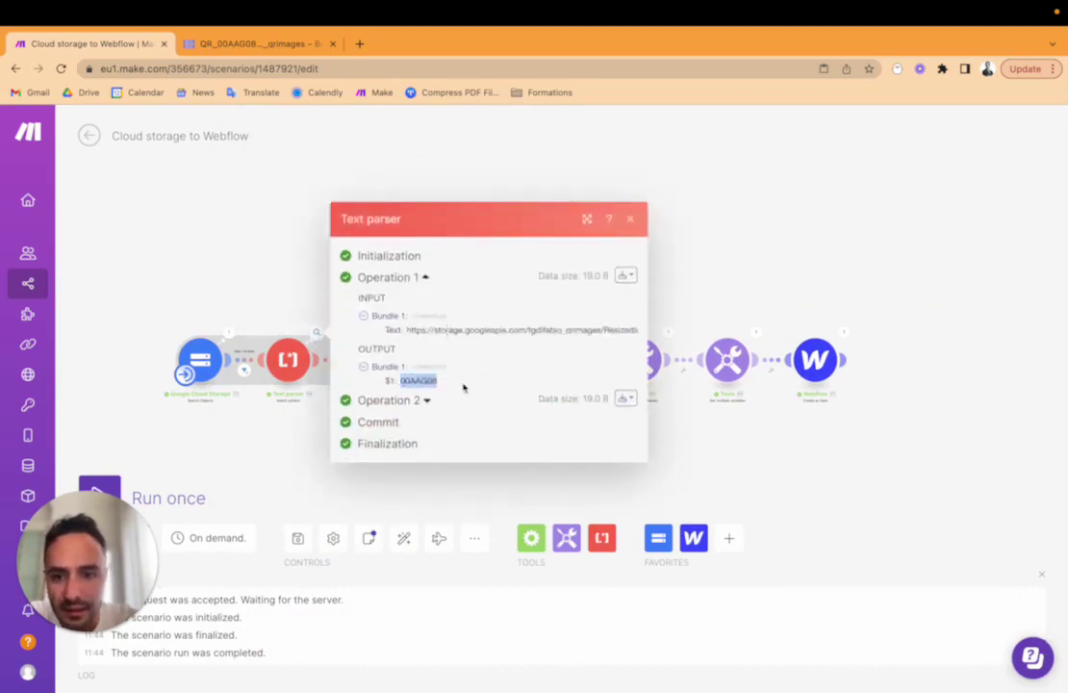
pyautogui.click(385, 322)
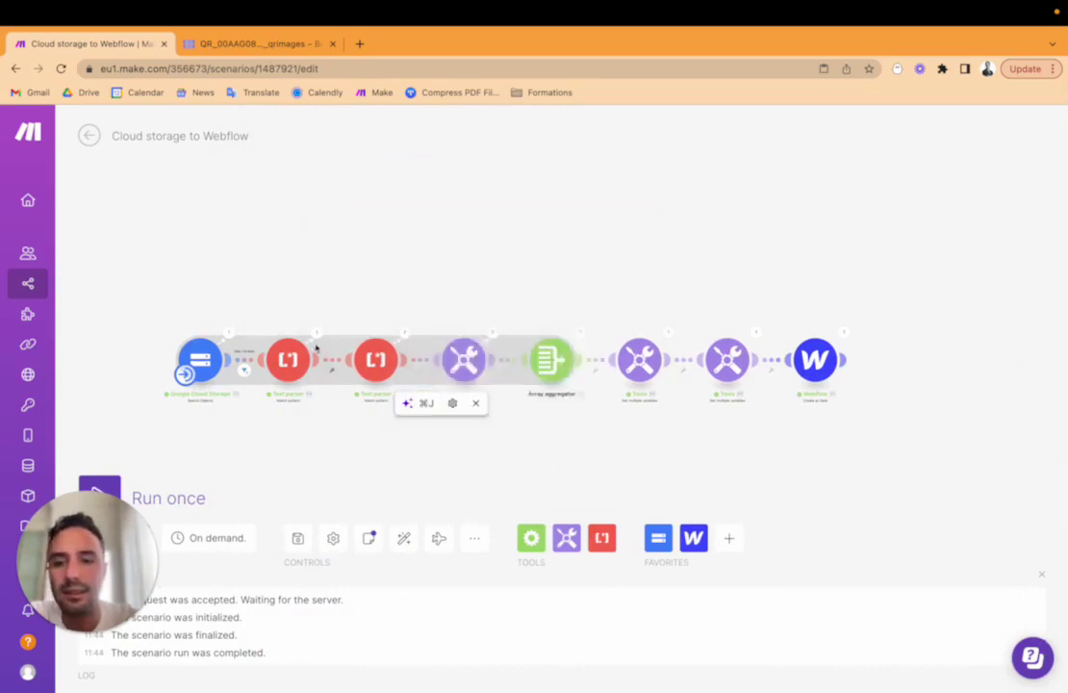
pyautogui.click(317, 334)
pyautogui.click(414, 354)
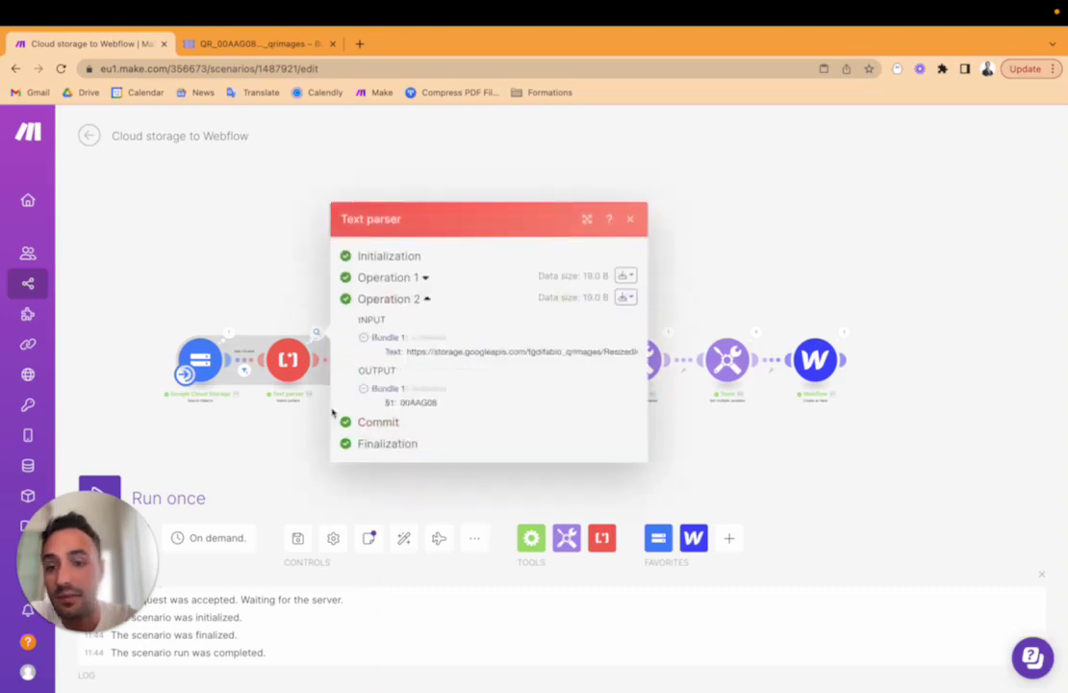
pyautogui.click(331, 412)
# Examine the image URLs that the second Text parser received and extracted in both operations, enlarging the results to read them in full.
pyautogui.click(408, 333)
pyautogui.click(506, 327)
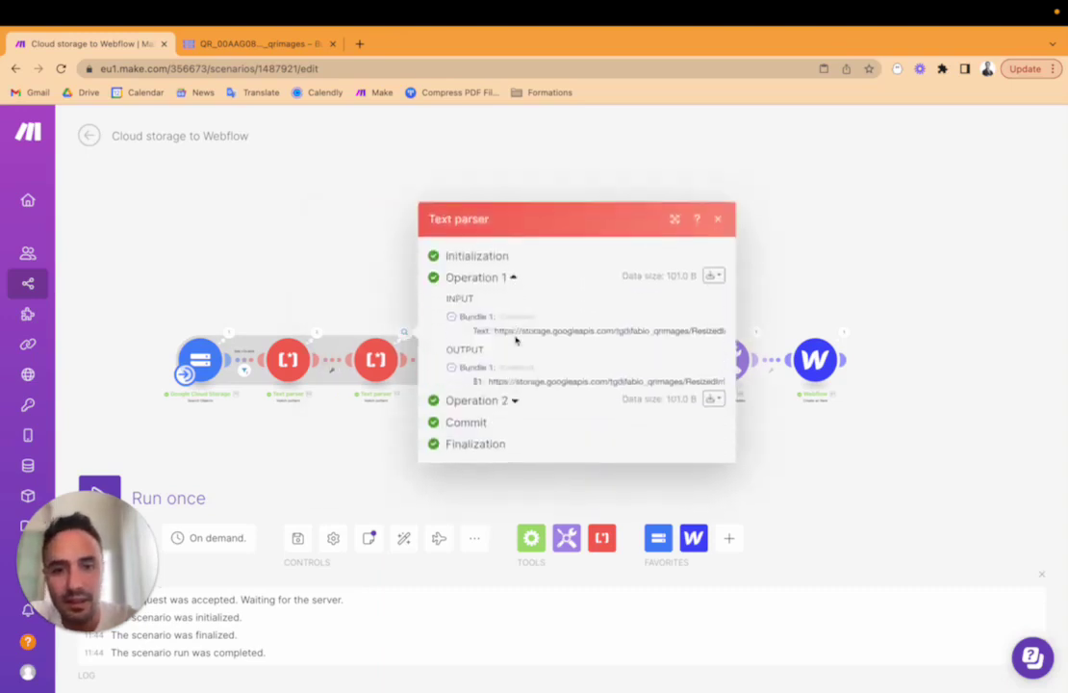
pyautogui.click(513, 401)
pyautogui.click(674, 168)
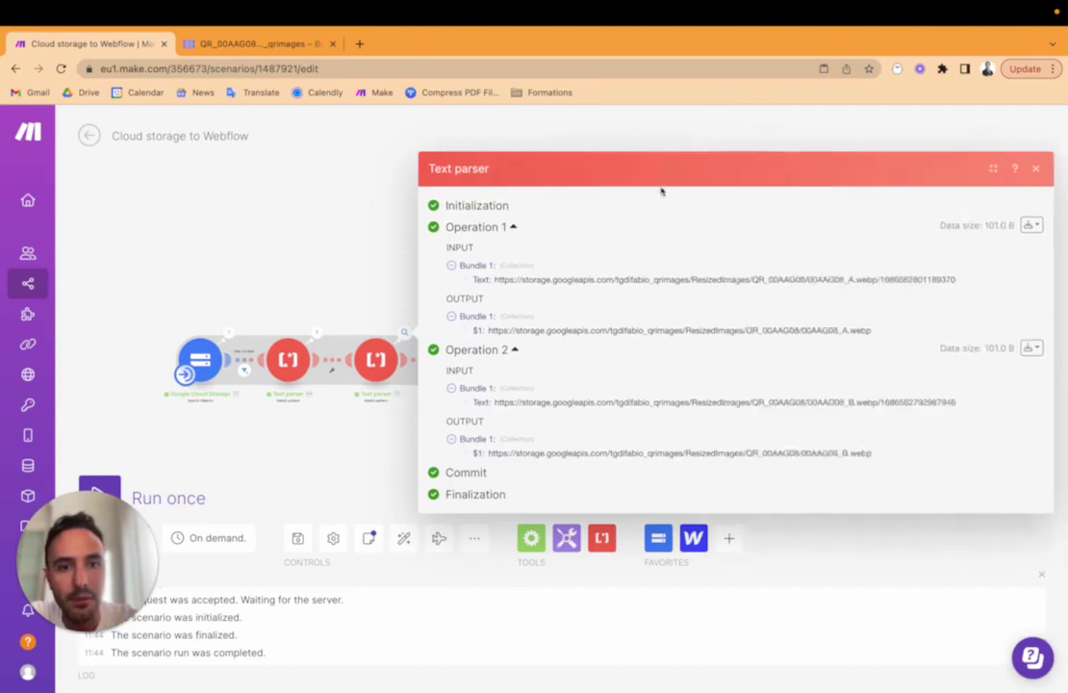
pyautogui.moveTo(878, 335); pyautogui.dragTo(346, 337)
pyautogui.click(346, 337)
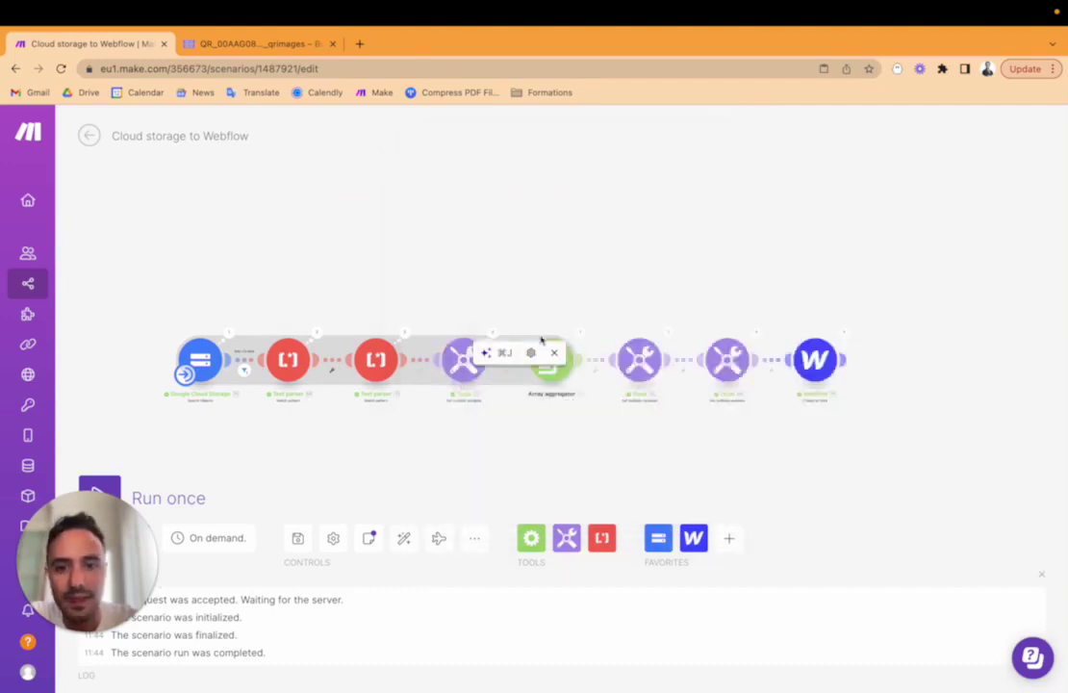
# Examine the item name and image URL variables set by the first Tools module in operations 1 and 2.
pyautogui.click(492, 335)
pyautogui.click(597, 327)
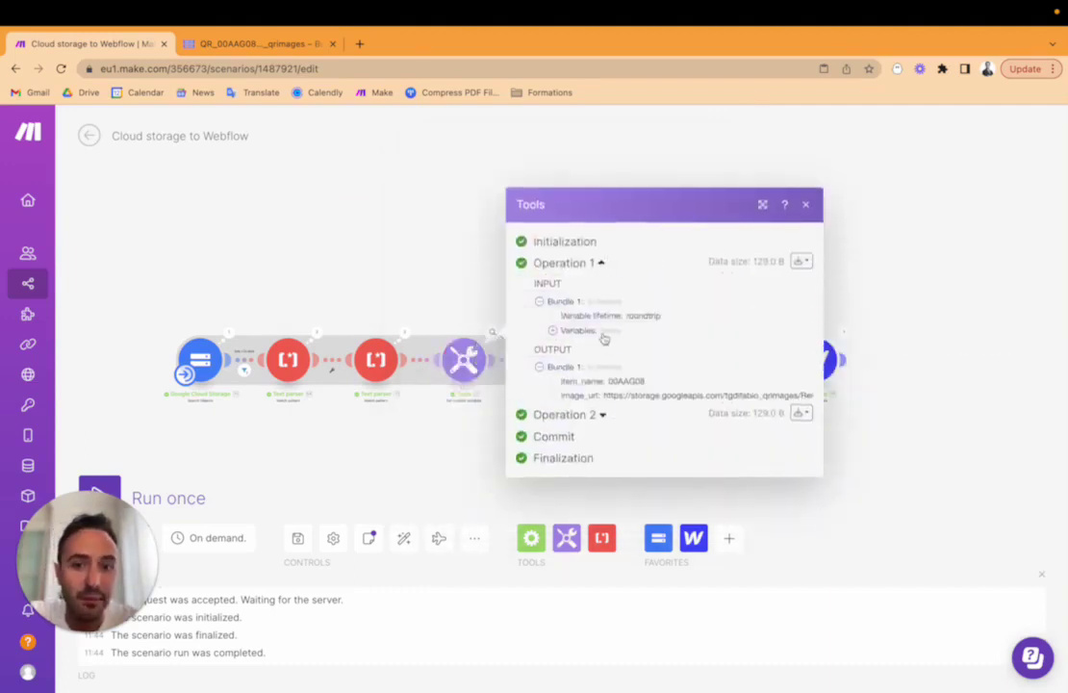
pyautogui.click(604, 416)
pyautogui.click(438, 480)
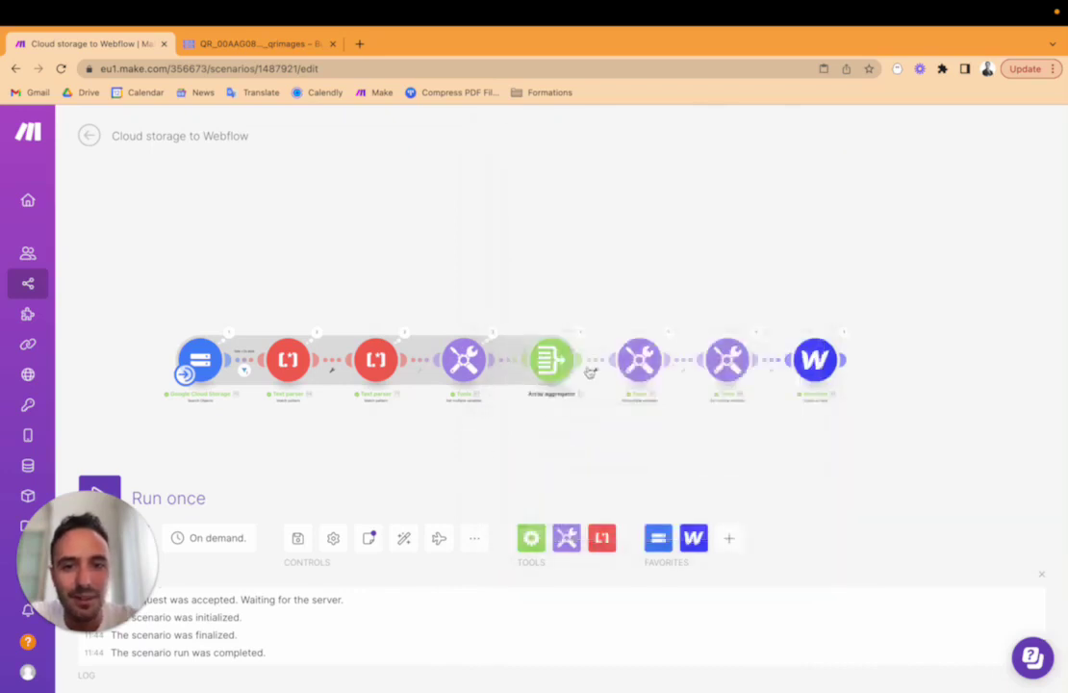
# Examine the key and both image URL entries in the array output by the Array aggregator.
pyautogui.click(582, 335)
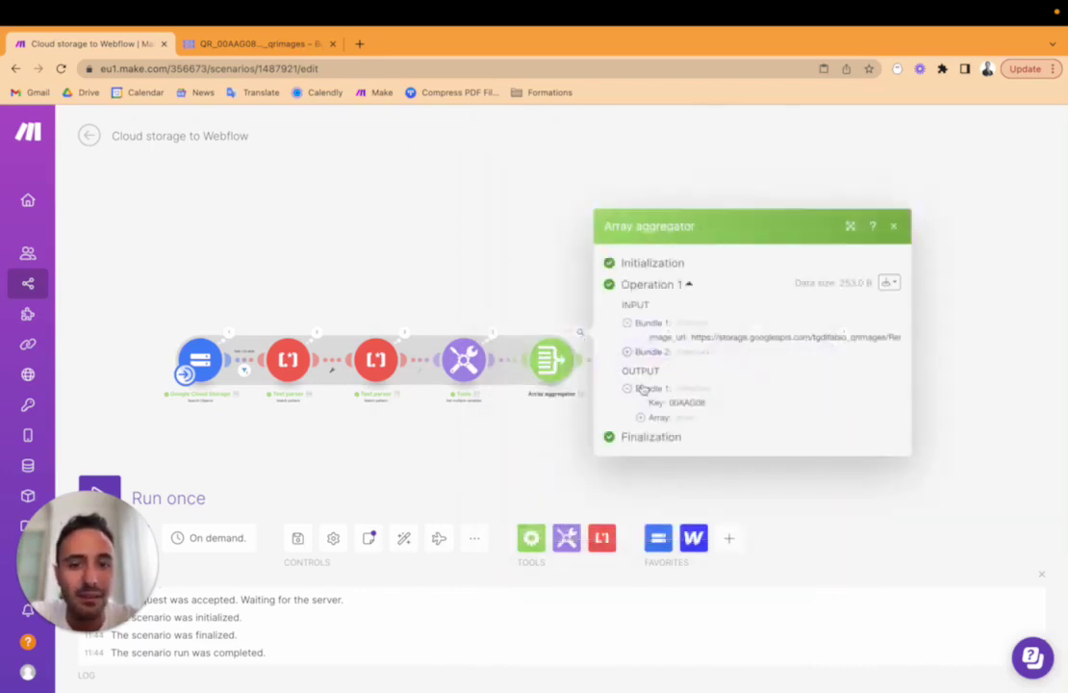
pyautogui.click(641, 417)
pyautogui.click(655, 423)
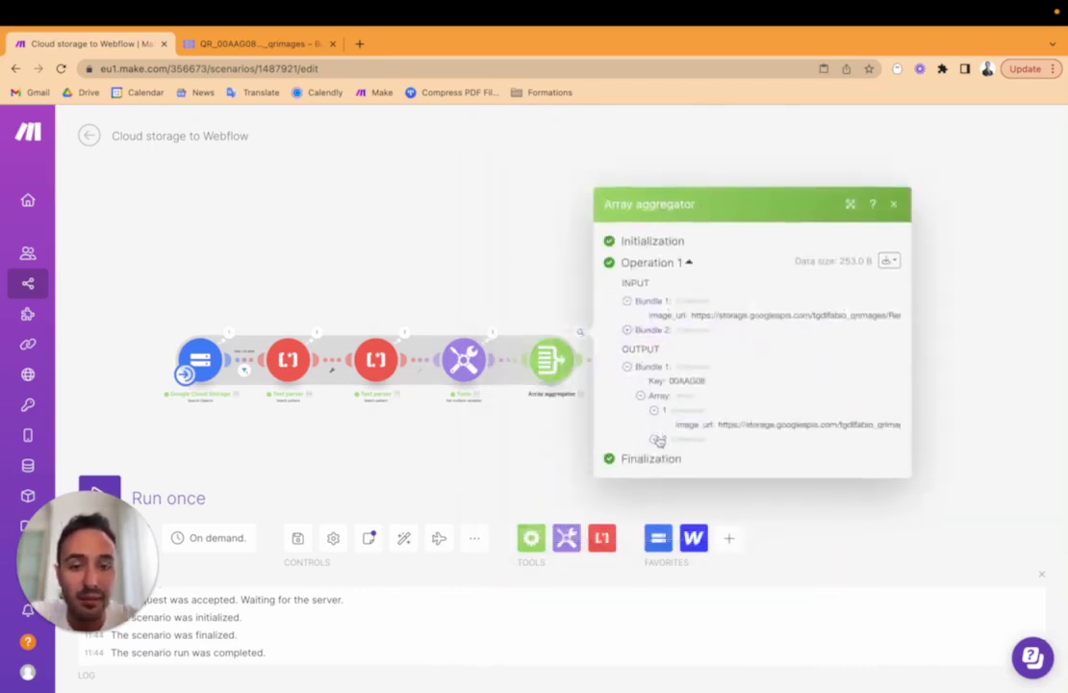
pyautogui.click(656, 446)
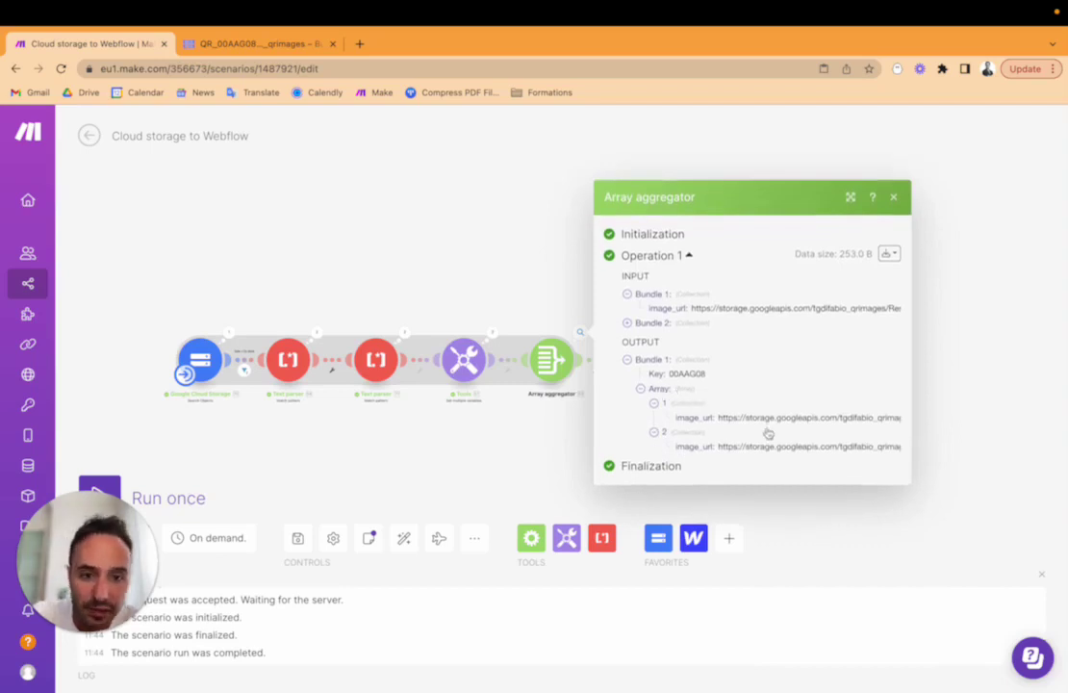
pyautogui.click(511, 462)
# Examine the merged_array output of the Tools module directly after the Array aggregator.
pyautogui.scroll(-3, 665, 395)
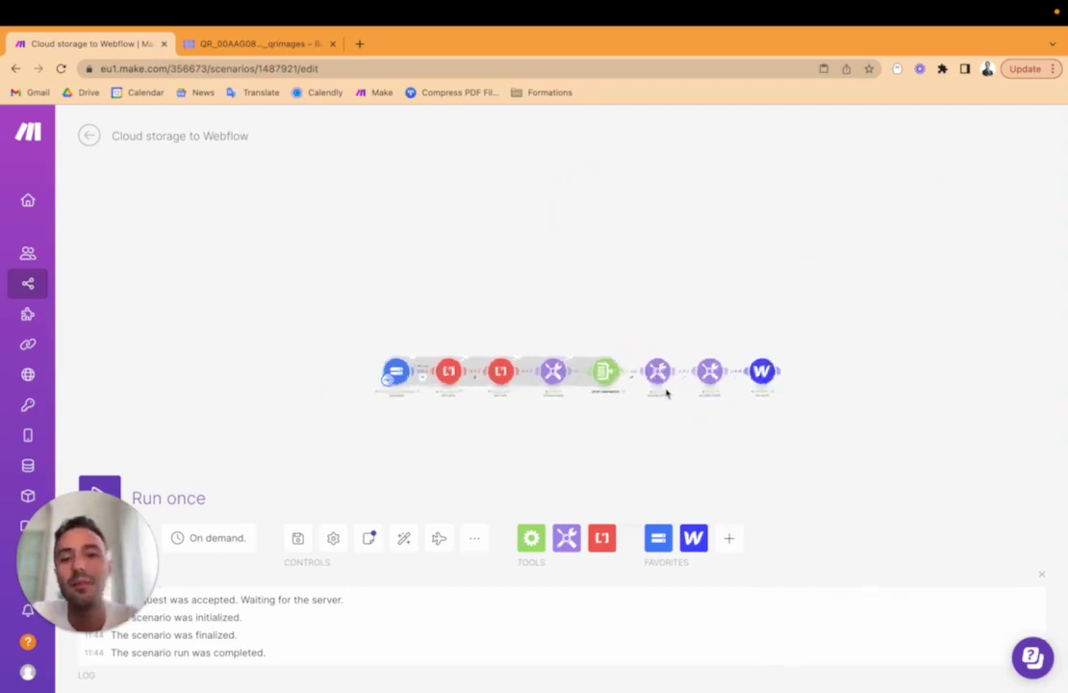
pyautogui.scroll(5, 665, 394)
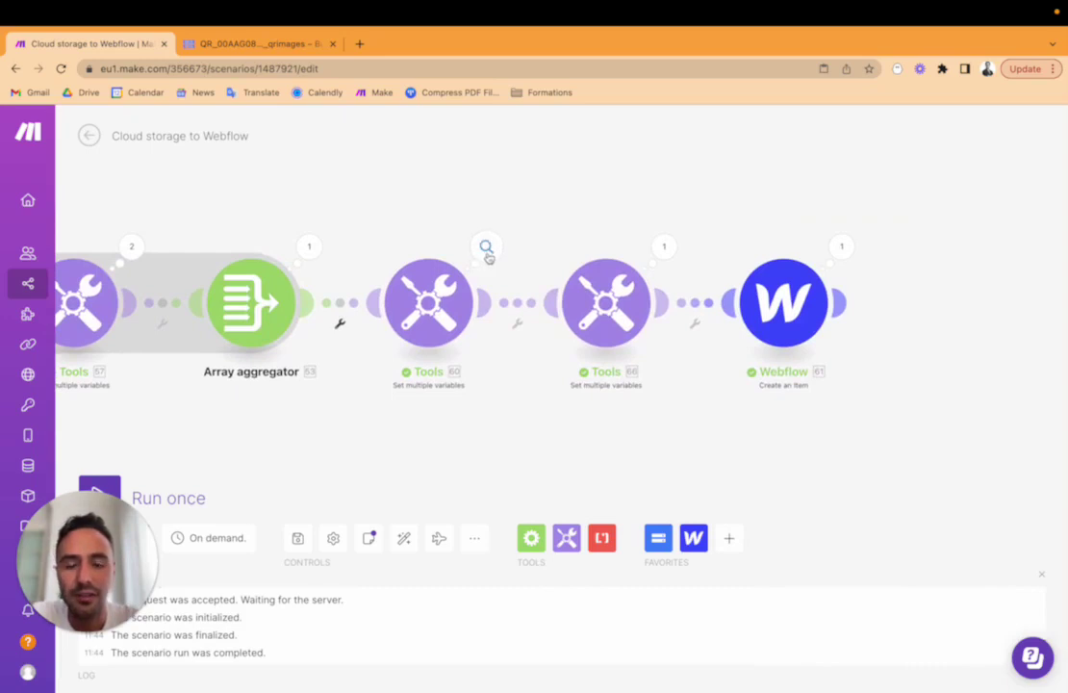
pyautogui.click(486, 247)
pyautogui.click(561, 315)
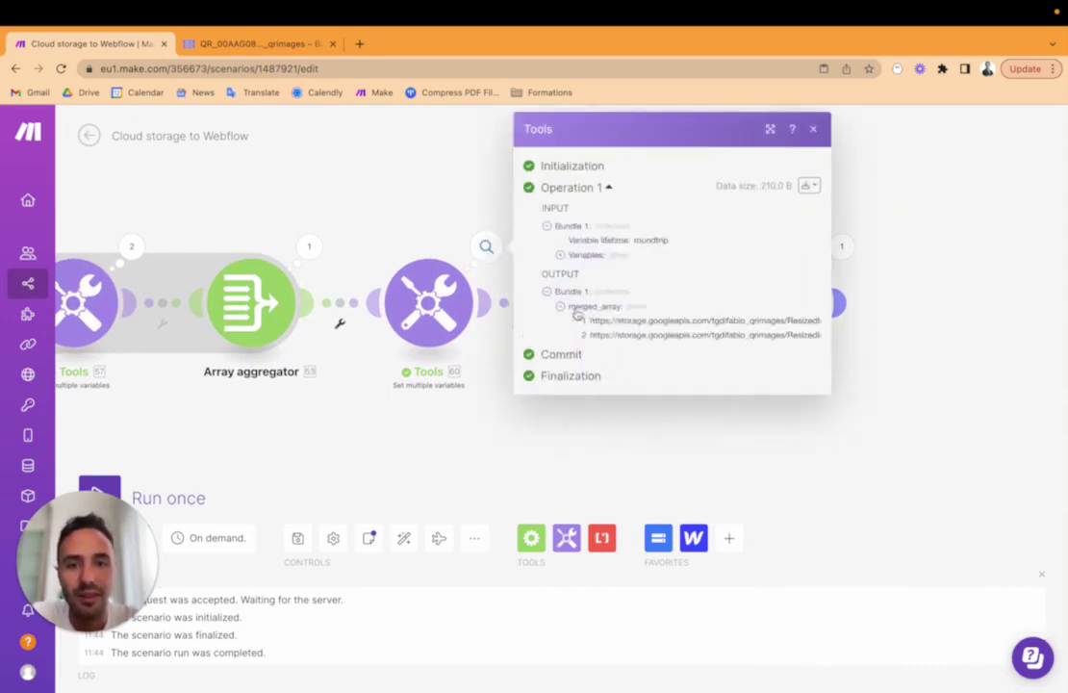
pyautogui.click(697, 470)
# Examine the url1 to url6 variables output by the last Tools module before Webflow.
pyautogui.click(664, 246)
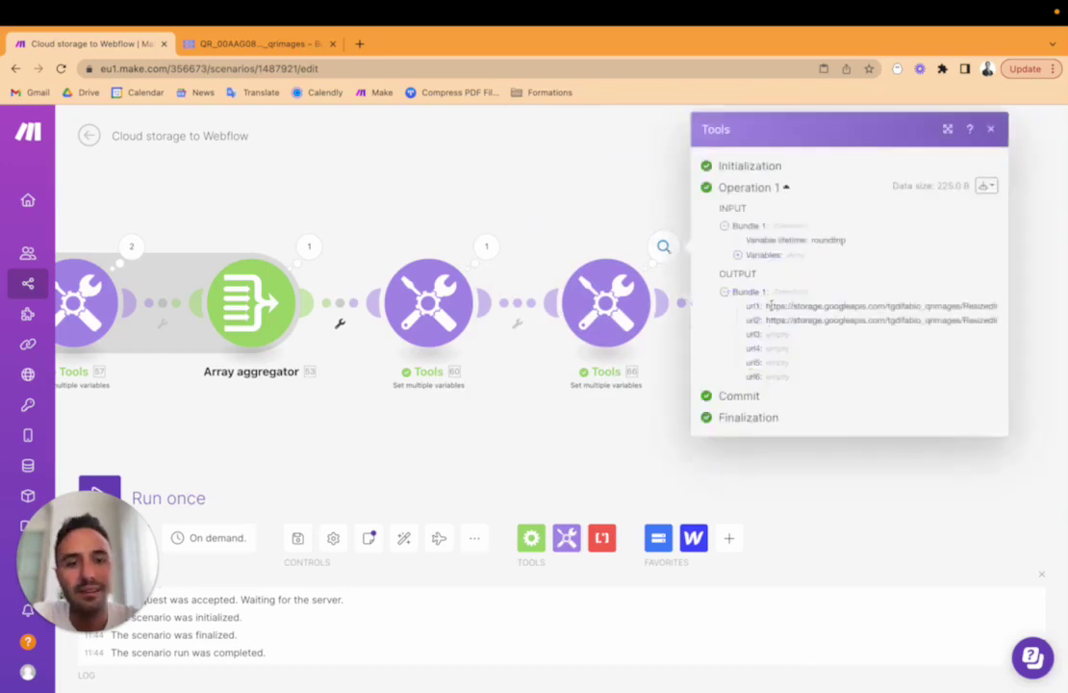
pyautogui.moveTo(768, 306); pyautogui.dragTo(1001, 322)
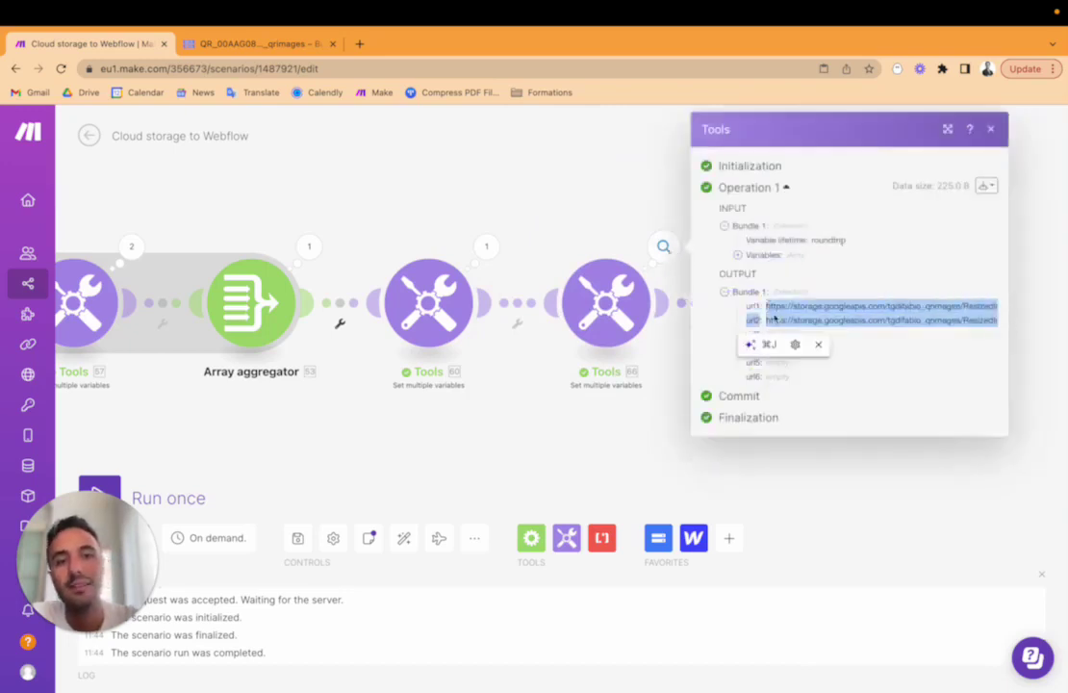
pyautogui.click(751, 310)
pyautogui.moveTo(750, 306); pyautogui.dragTo(765, 383)
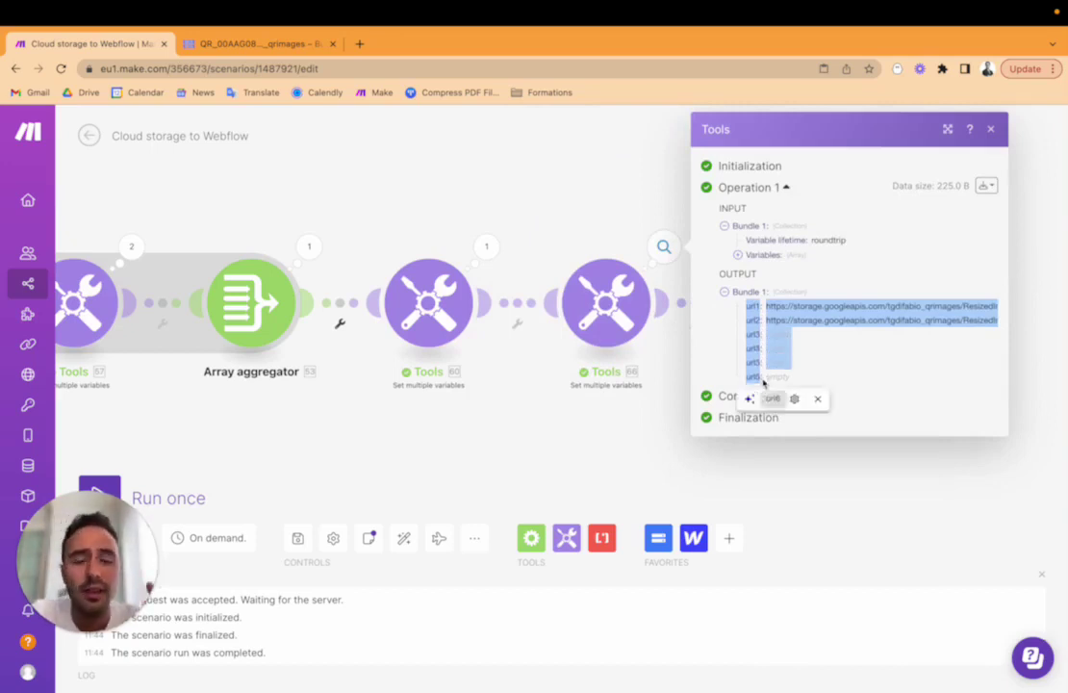
pyautogui.click(584, 425)
# Review the gallery URL and Name mappings in the Webflow Create an Item module, and accept its settings.
pyautogui.click(688, 389)
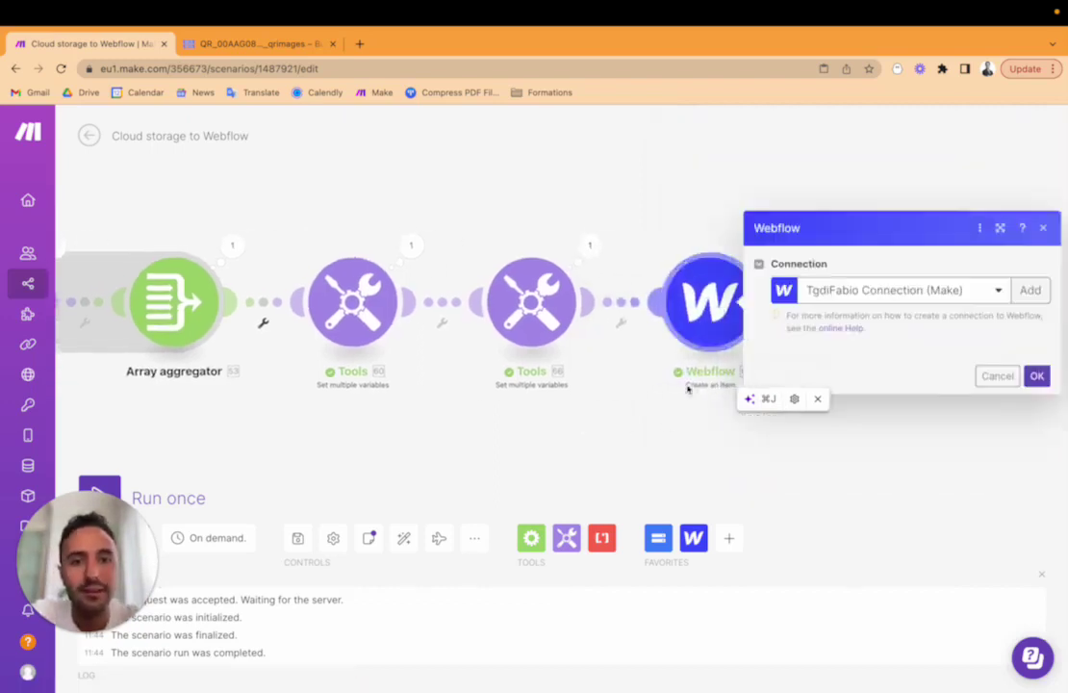
pyautogui.scroll(-3, 851, 412)
pyautogui.click(918, 266)
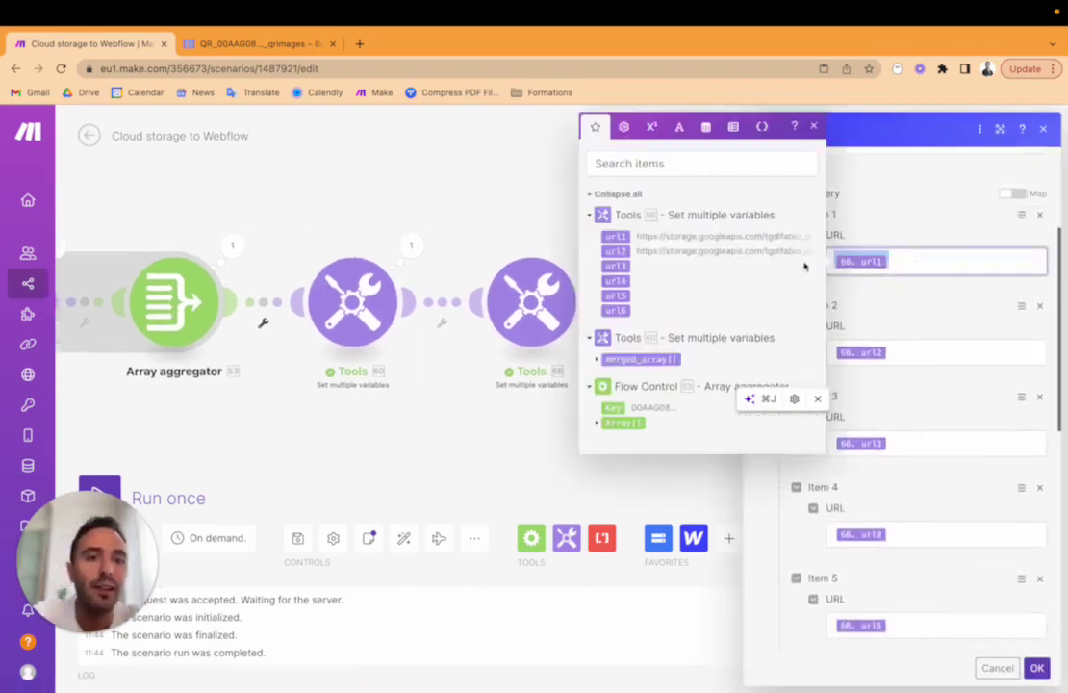
pyautogui.click(893, 286)
pyautogui.click(920, 248)
pyautogui.scroll(-8, 880, 354)
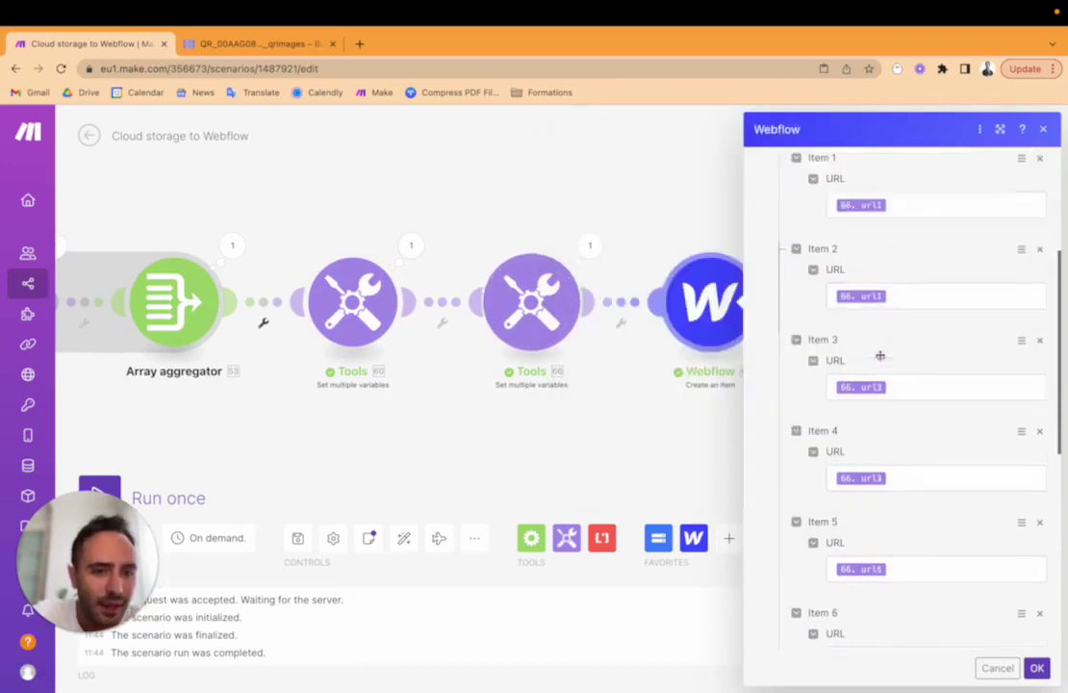
pyautogui.click(875, 277)
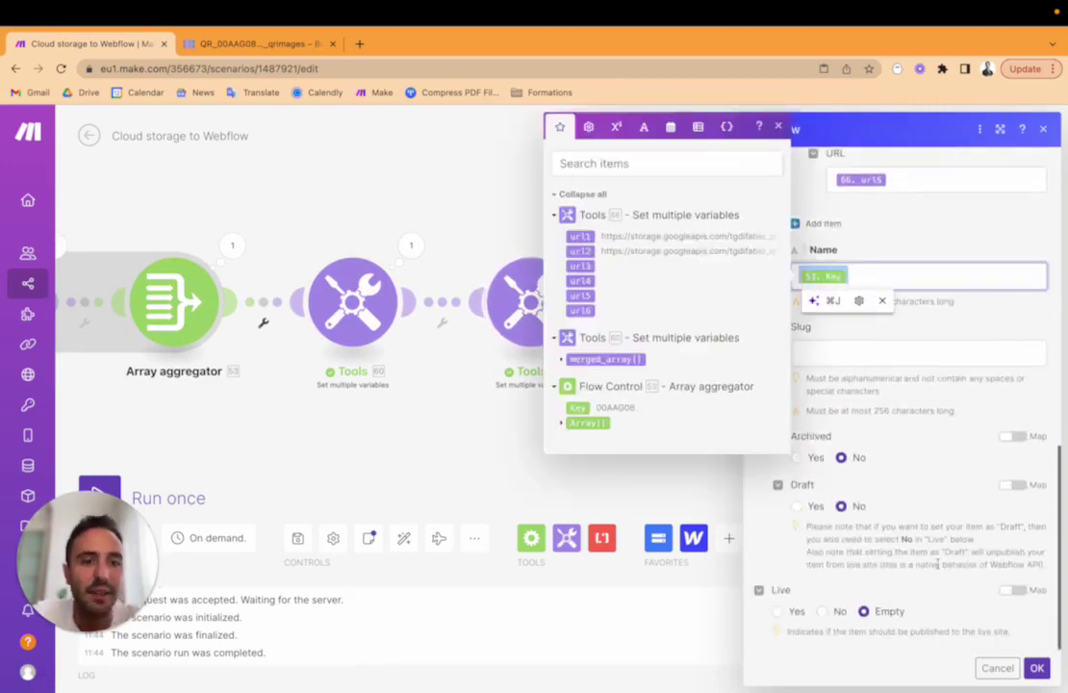
pyautogui.click(1037, 668)
# Switch to the Webflow designer, reload it, and open the QR Images collection from the CMS.
pyautogui.hotkey('ctrl', 'Up')
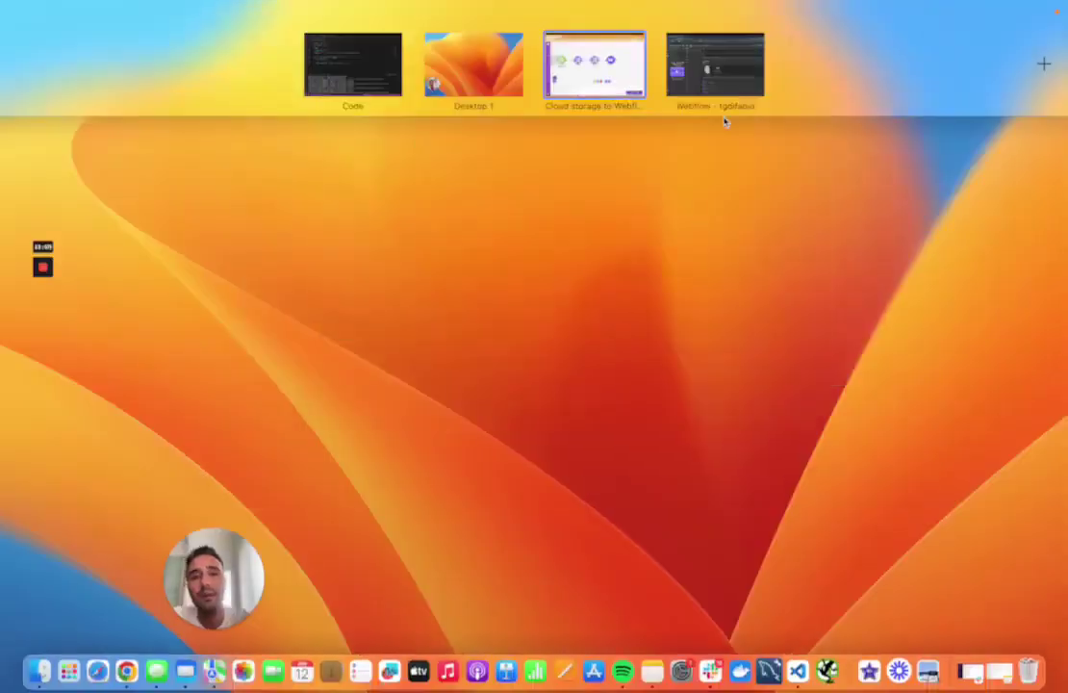
pyautogui.click(724, 72)
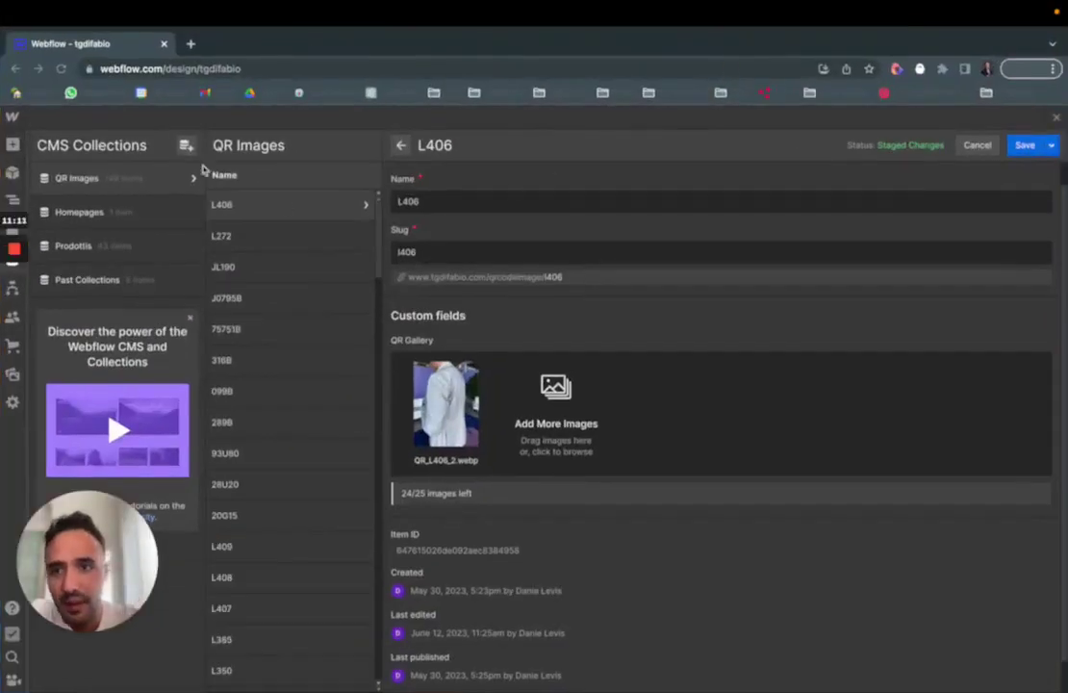
pyautogui.click(174, 70)
pyautogui.press('Return')
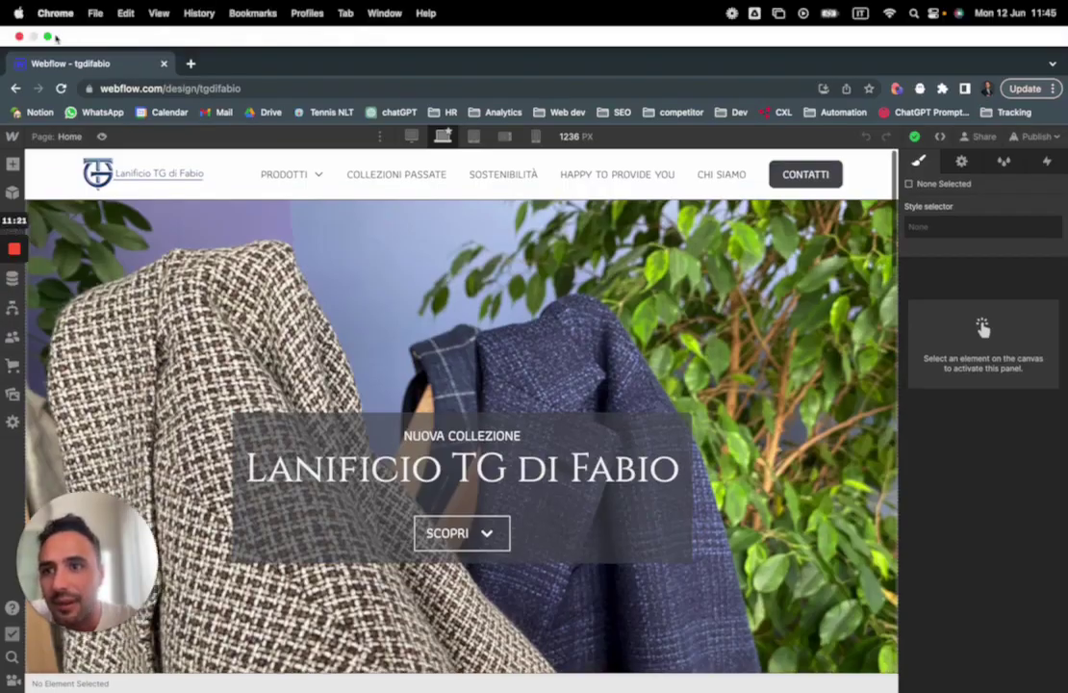
pyautogui.click(55, 35)
pyautogui.click(52, 299)
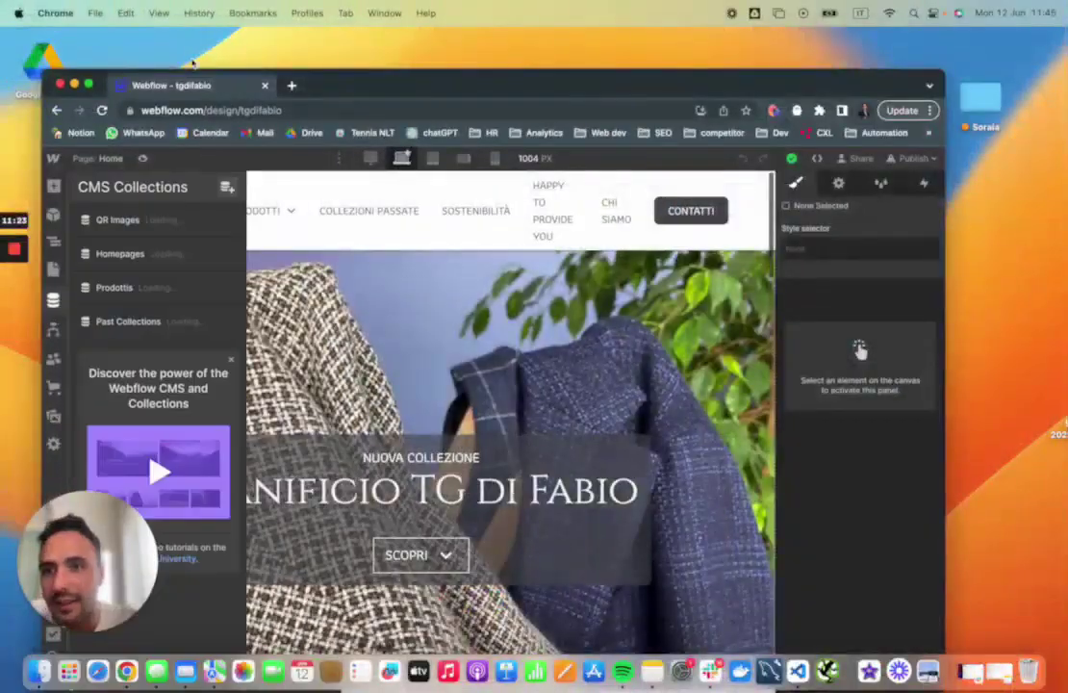
pyautogui.click(135, 220)
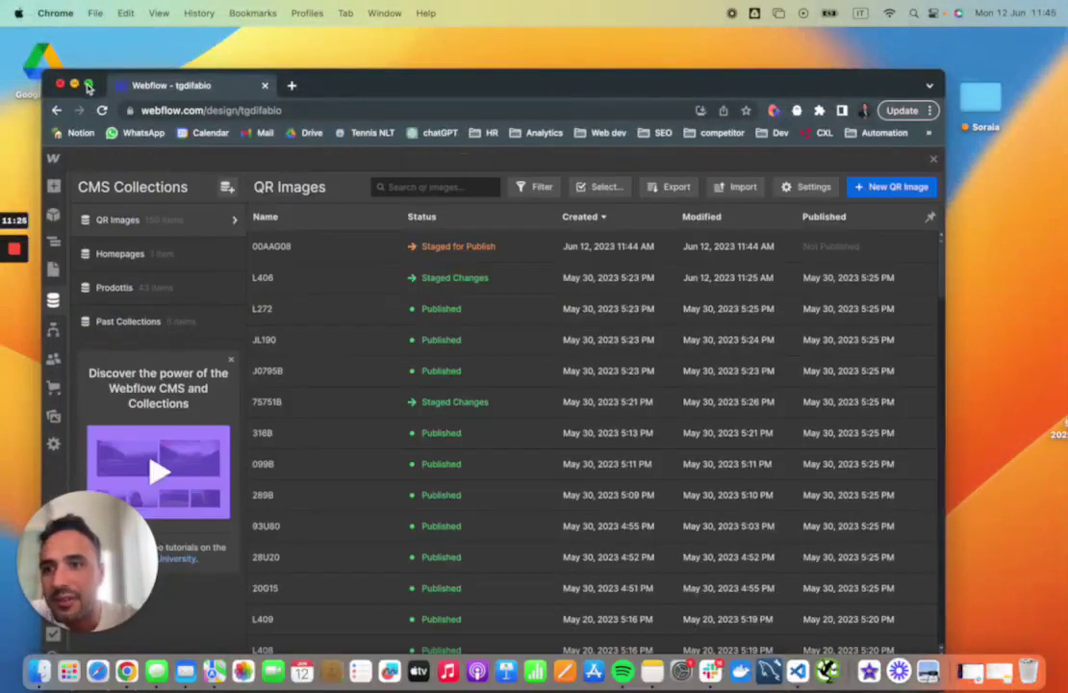
pyautogui.click(88, 85)
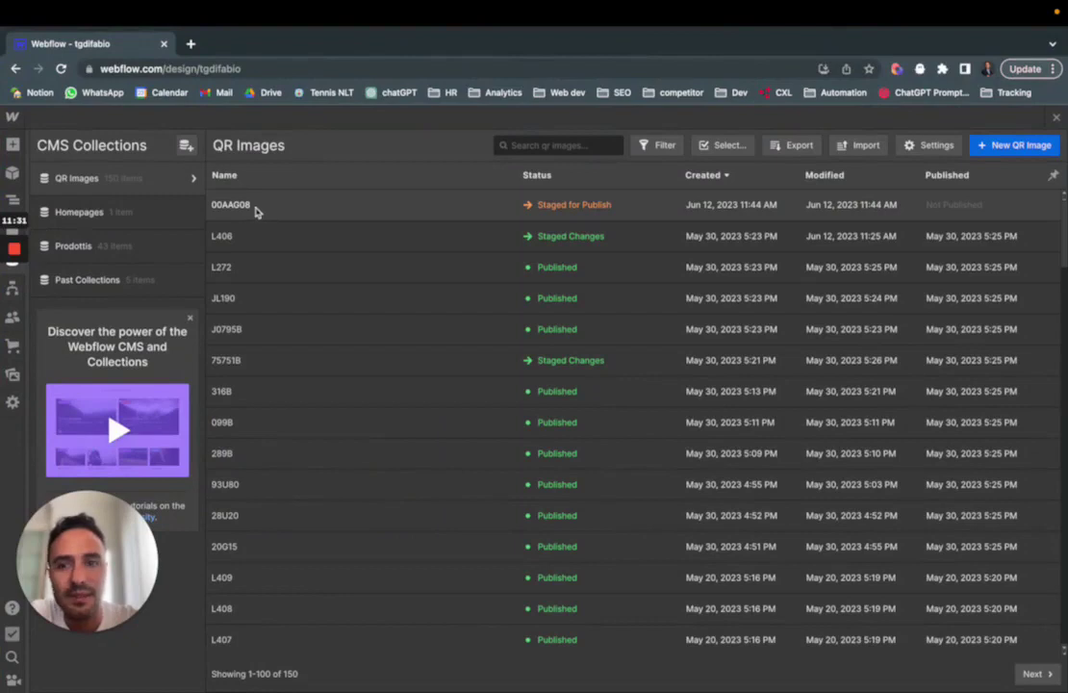
# Open the 00AAG08 item in QR Images, copy its page URL, and load it in a new tab.
pyautogui.click(255, 210)
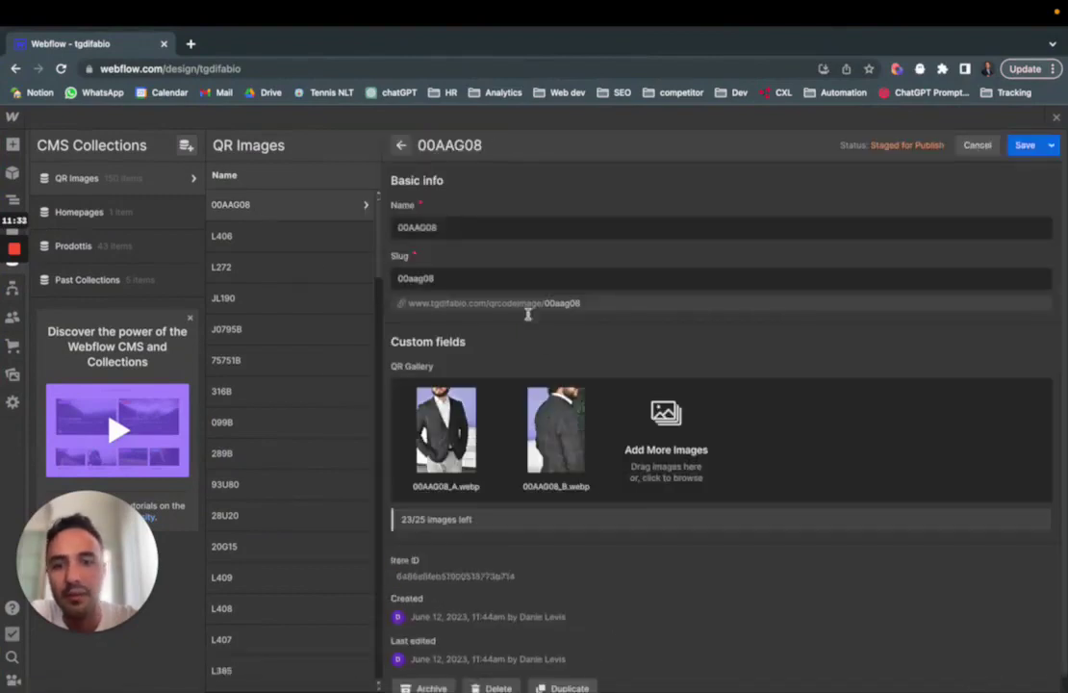
pyautogui.click(401, 303)
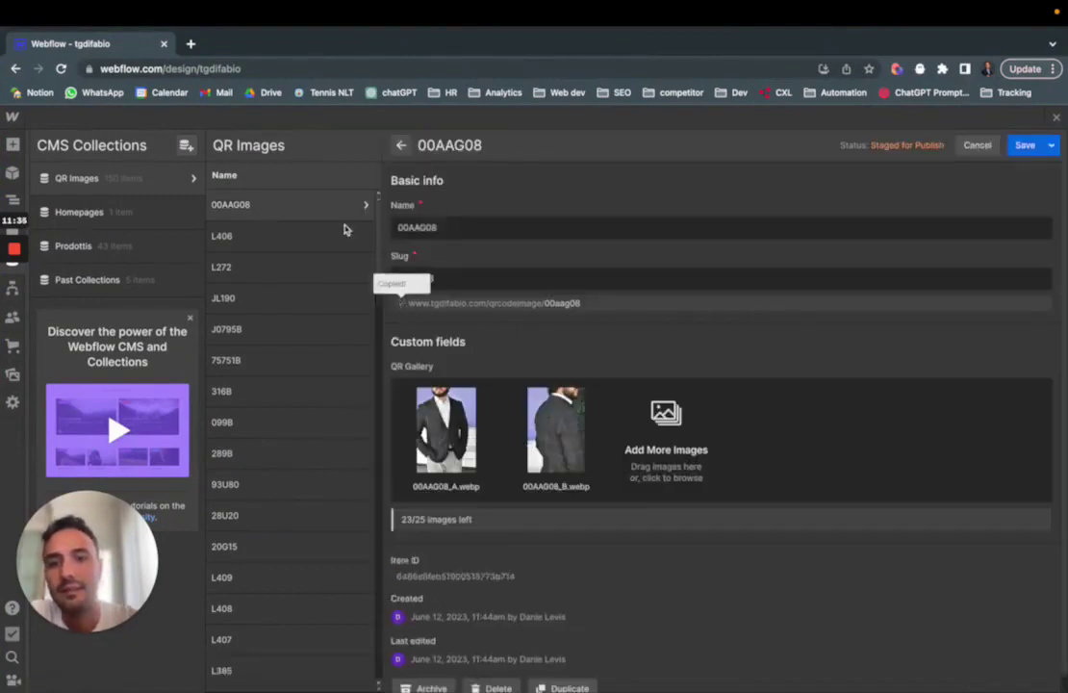
pyautogui.click(191, 45)
pyautogui.press('super+v')
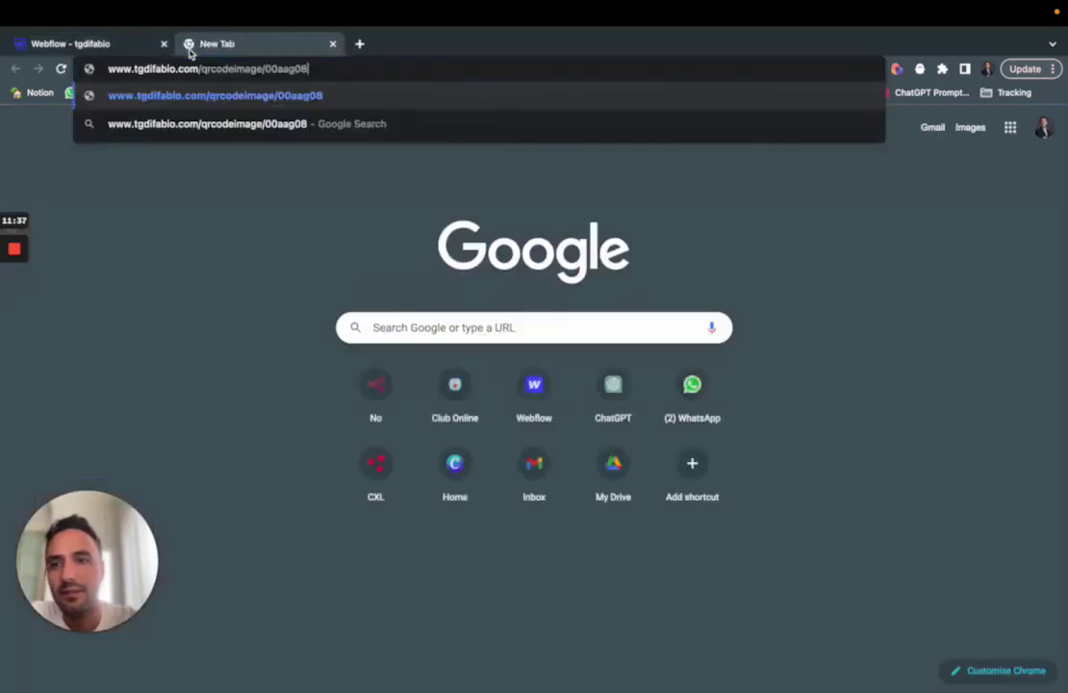
pyautogui.press('Return')
# Return to the QR Images collection and check the publishing status of the 00AAG08 item.
pyautogui.click(61, 47)
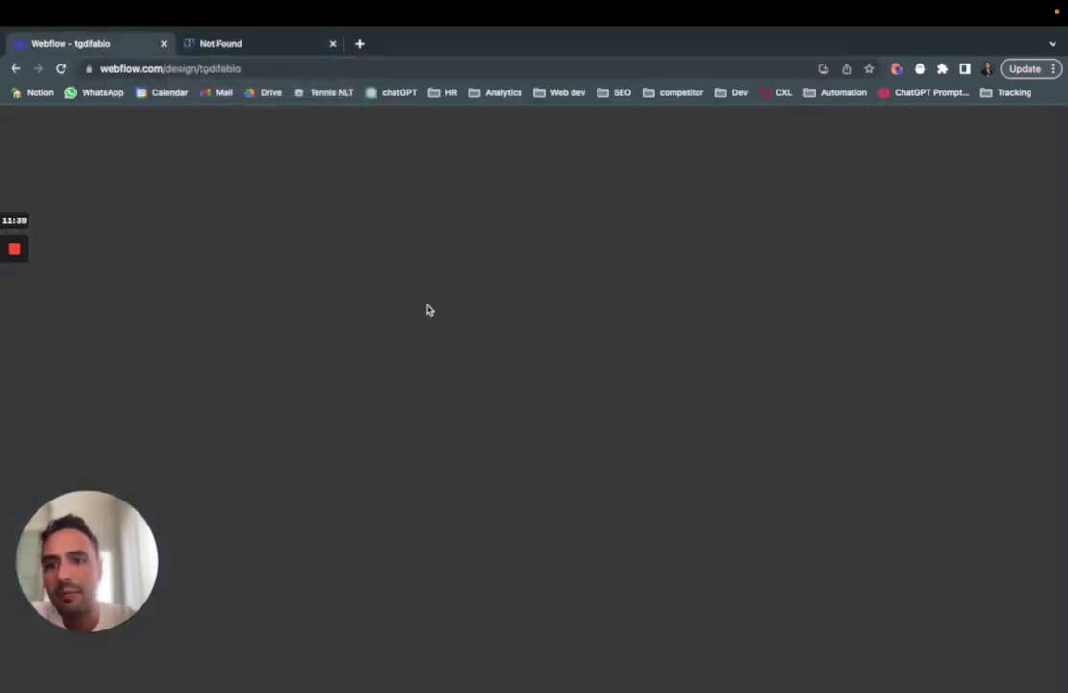
pyautogui.click(127, 179)
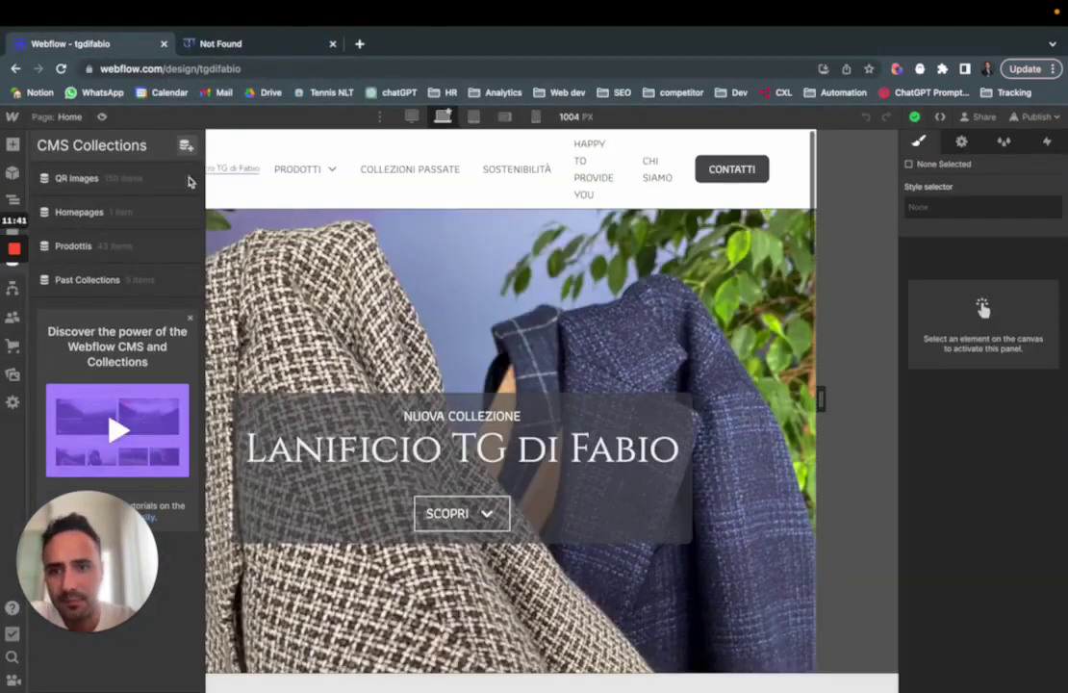
pyautogui.click(97, 179)
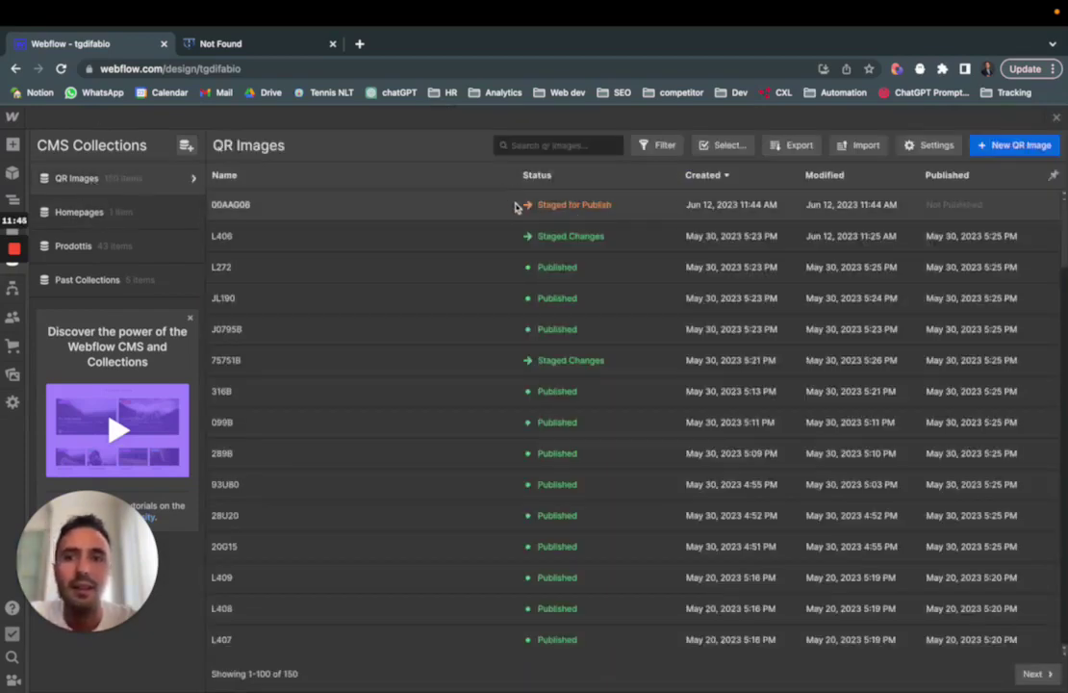
pyautogui.click(211, 44)
pyautogui.click(101, 38)
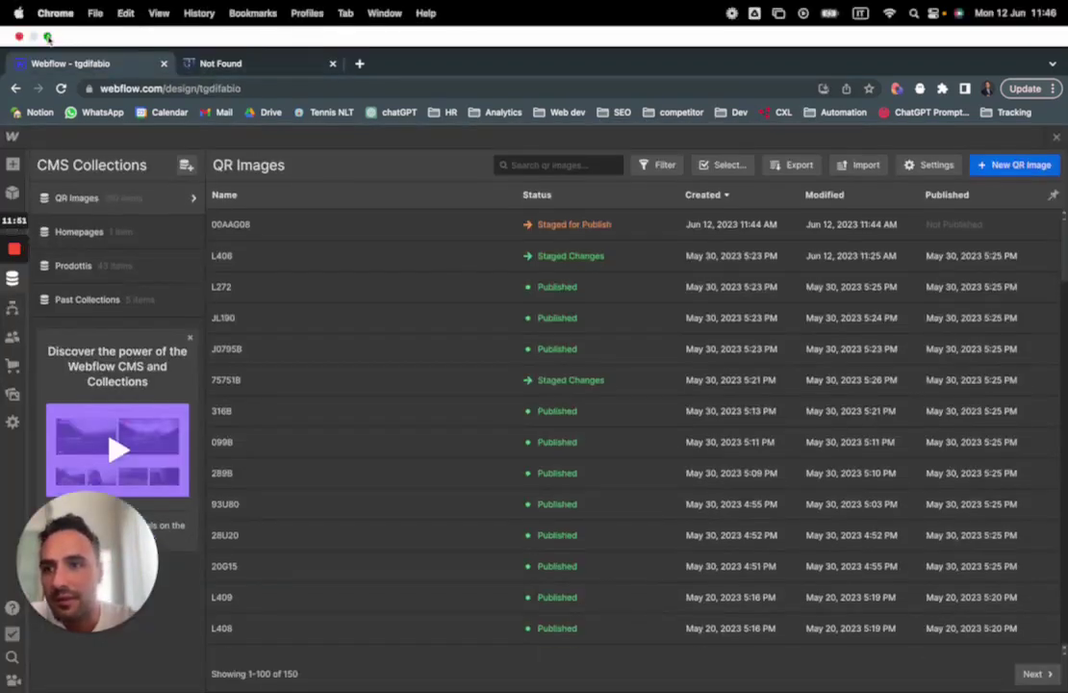
# Leave the CMS collection and publish the Webflow site to its selected staging and production domains.
pyautogui.click(47, 36)
pyautogui.click(53, 268)
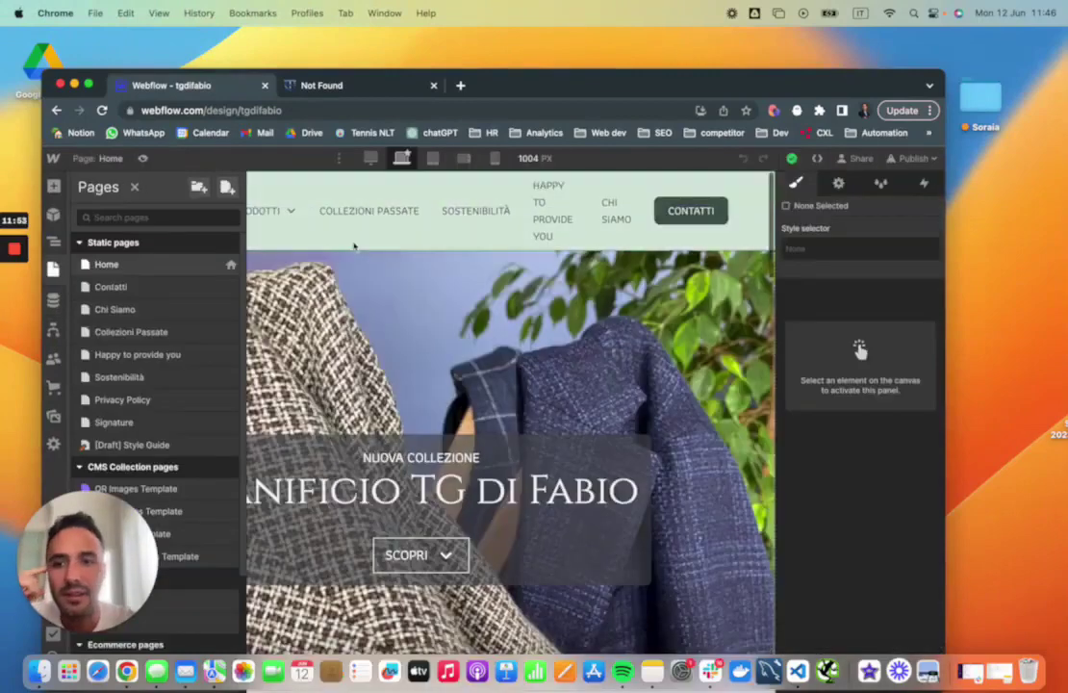
pyautogui.click(915, 158)
pyautogui.click(860, 415)
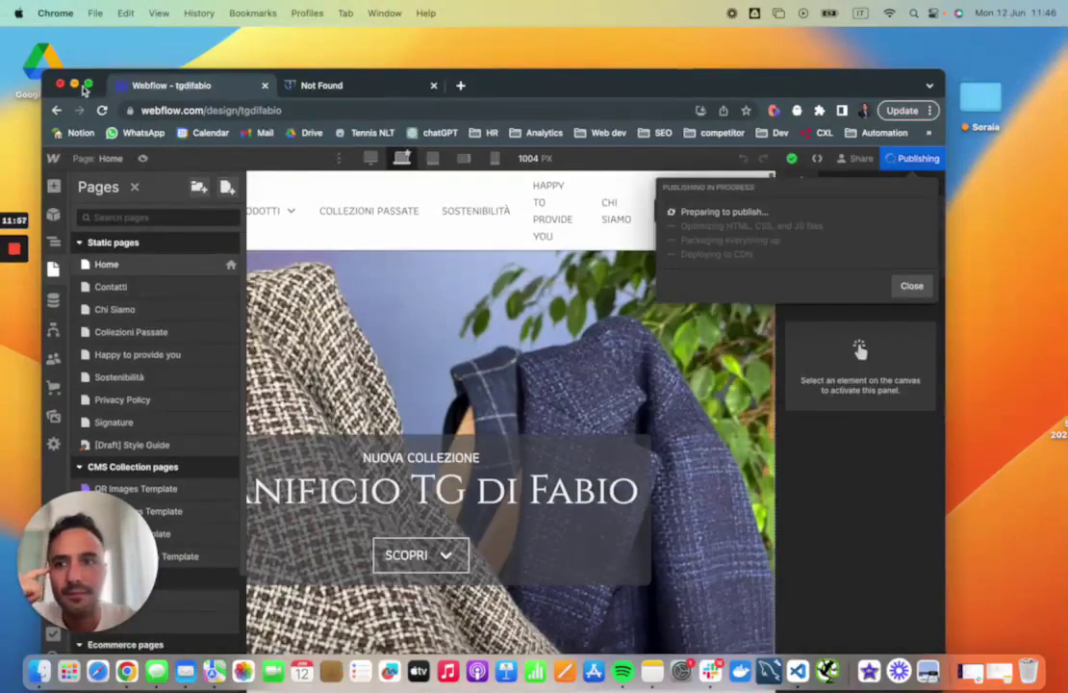
pyautogui.click(87, 84)
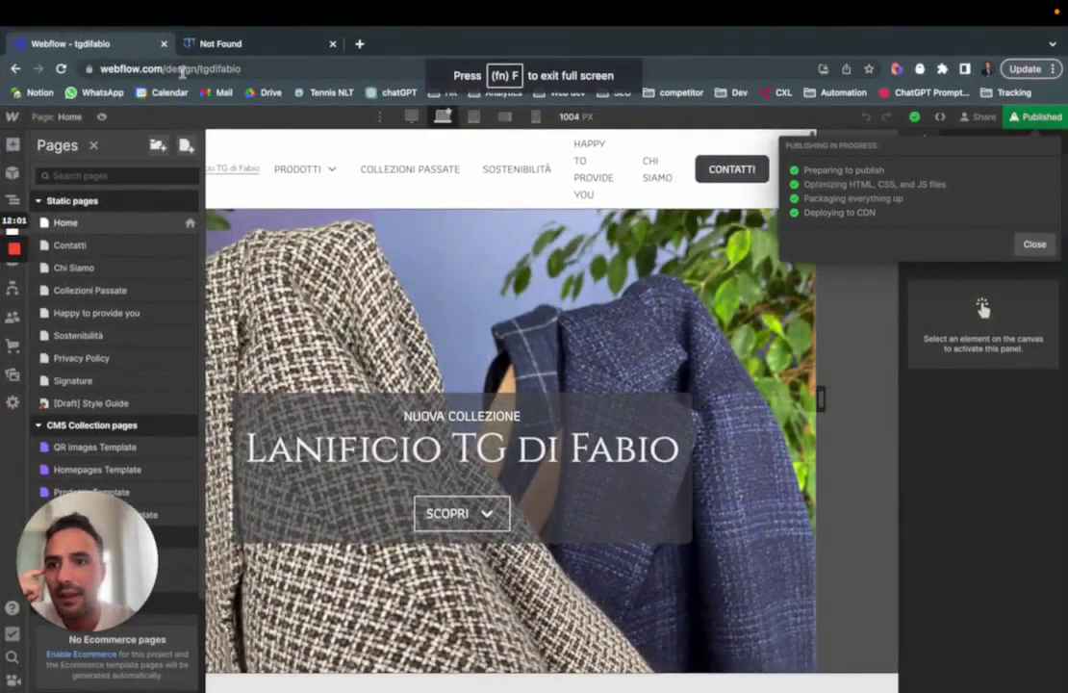
# Reload the live tgdifabio.com/qrcodeimage/00aag08 page.
pyautogui.click(268, 47)
pyautogui.click(301, 68)
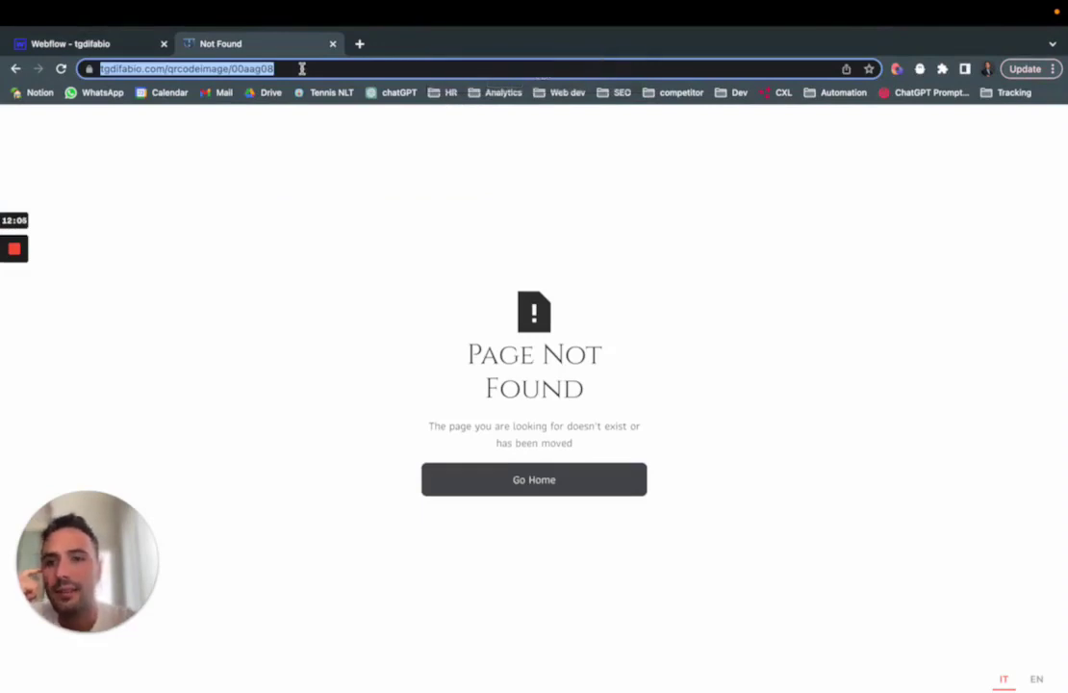
pyautogui.press('Return')
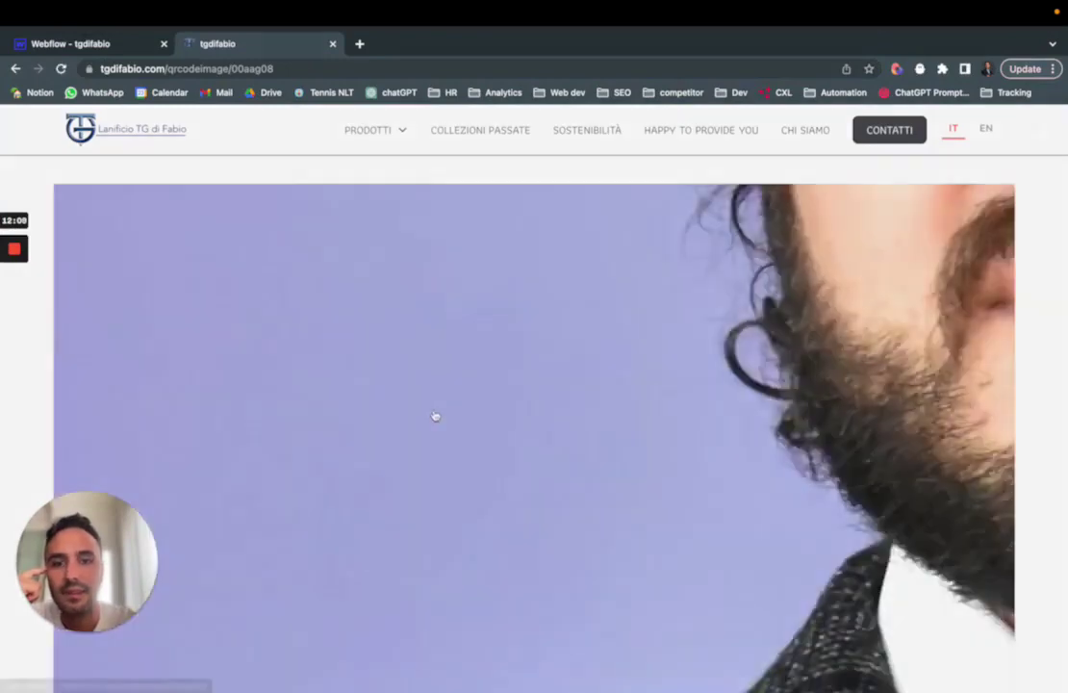
# View both product images enlarged in the live page's gallery, and close the page's tab.
pyautogui.click(435, 416)
pyautogui.click(1043, 364)
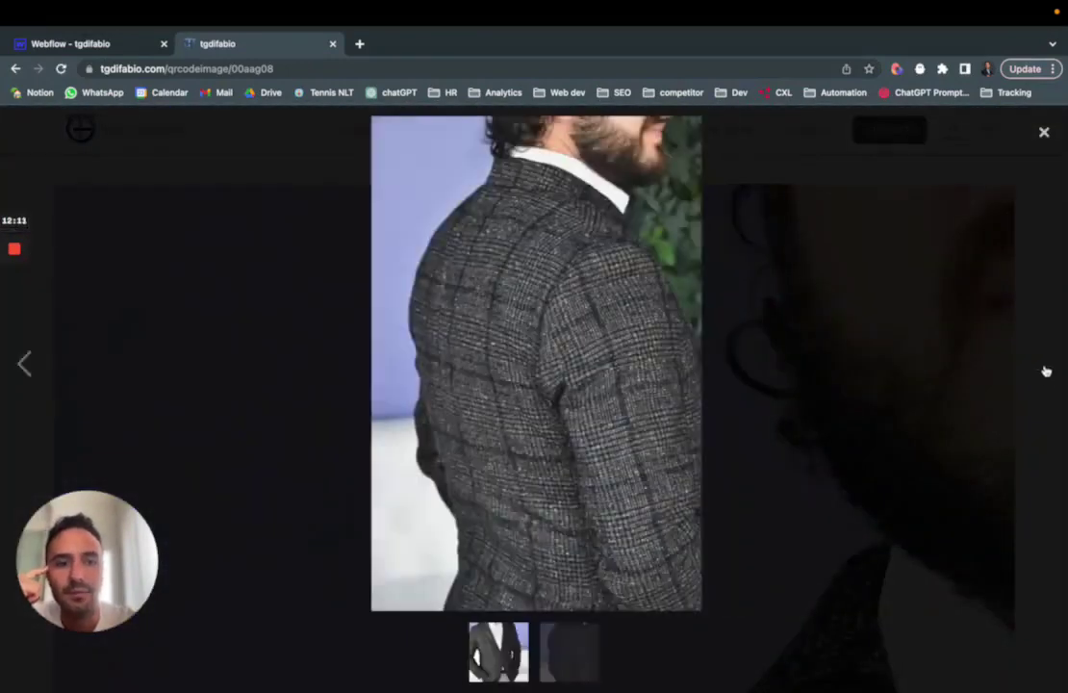
pyautogui.click(1045, 132)
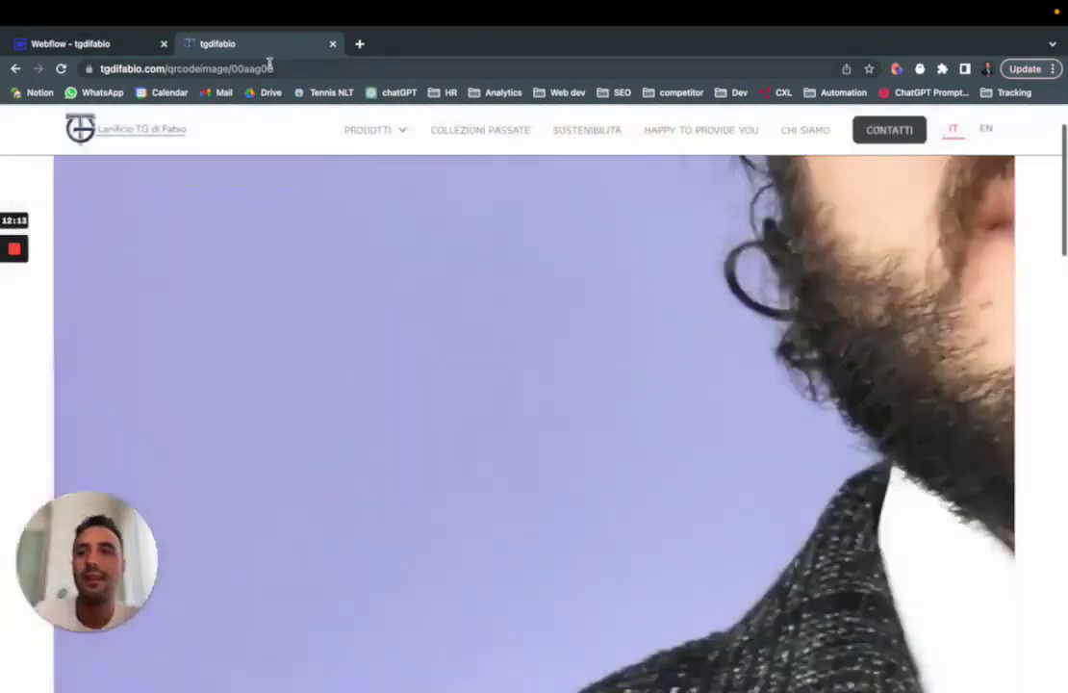
pyautogui.click(334, 44)
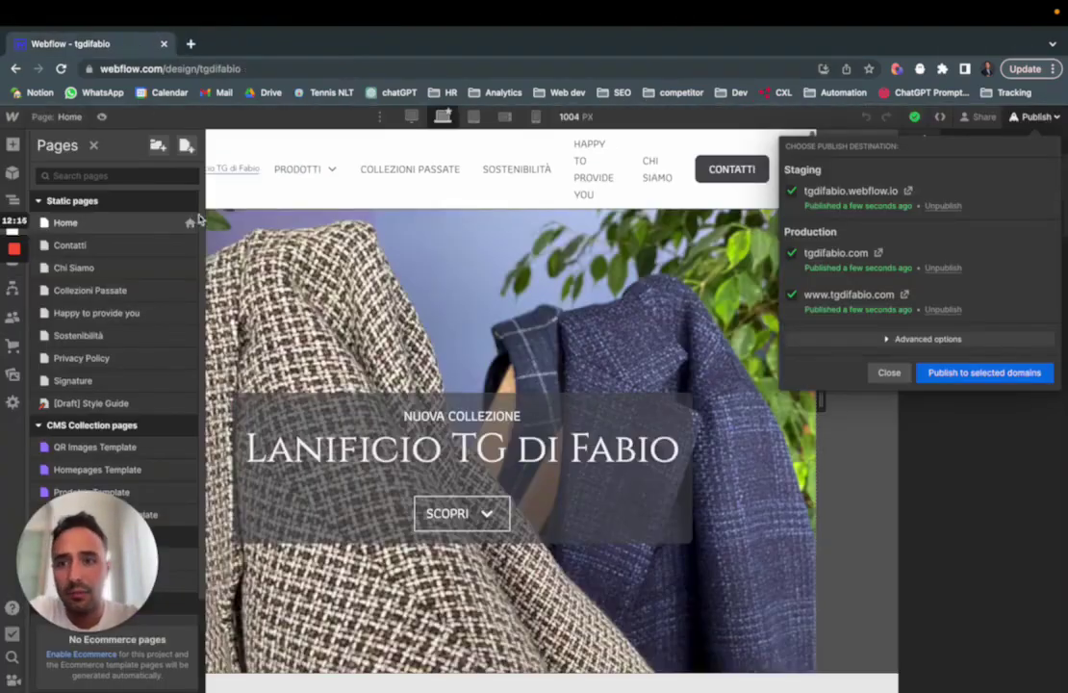
# Switch back to the Cloud storage to Webflow scenario in Make and view its whole module chain.
pyautogui.hotkey('ctrl', 'Up')
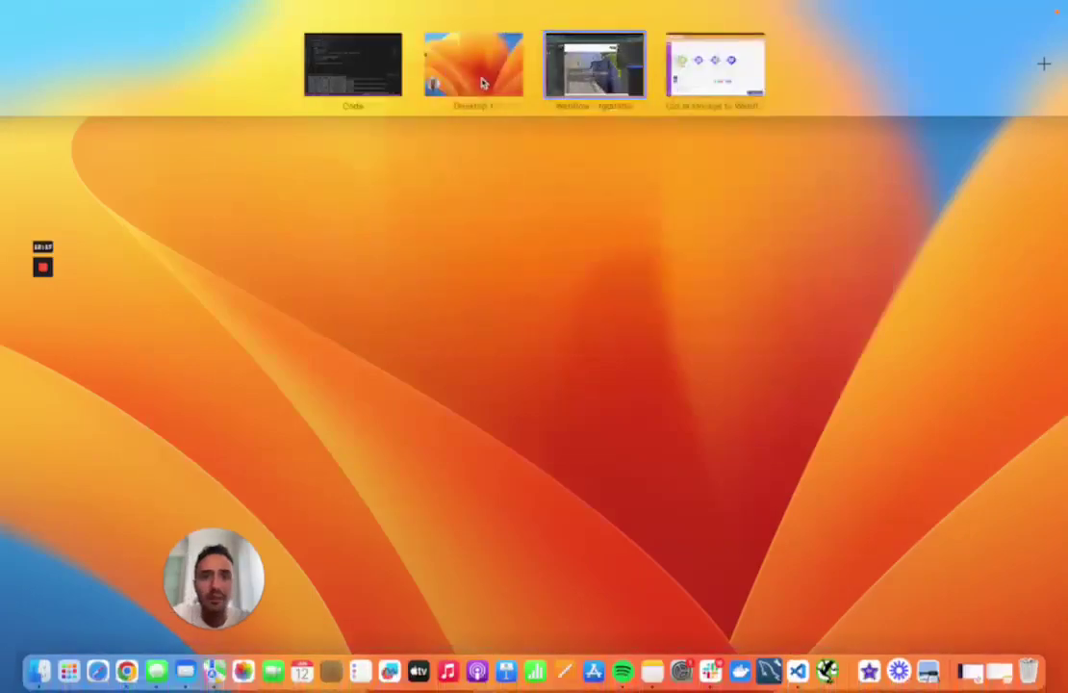
pyautogui.click(716, 69)
pyautogui.scroll(-5, 522, 454)
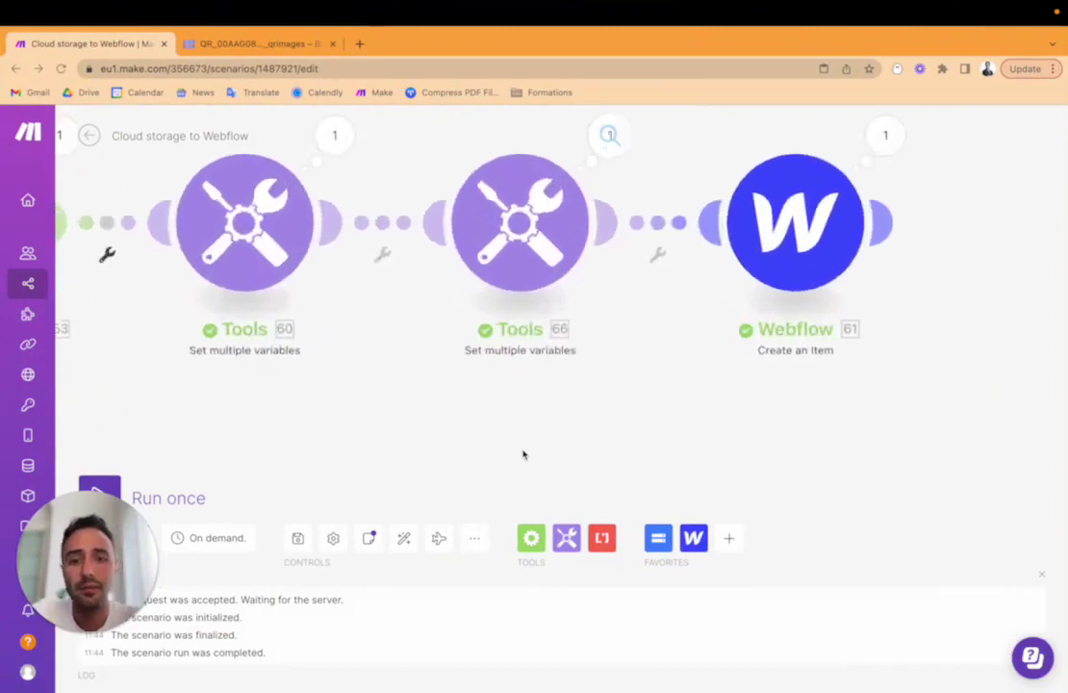
pyautogui.scroll(4, 624, 466)
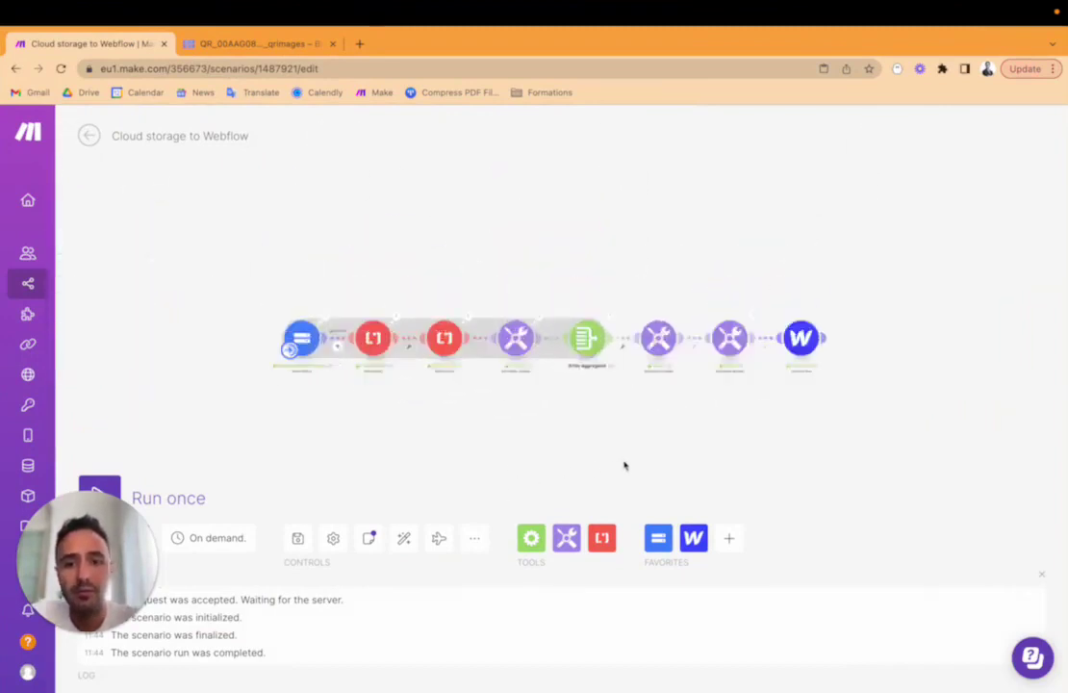